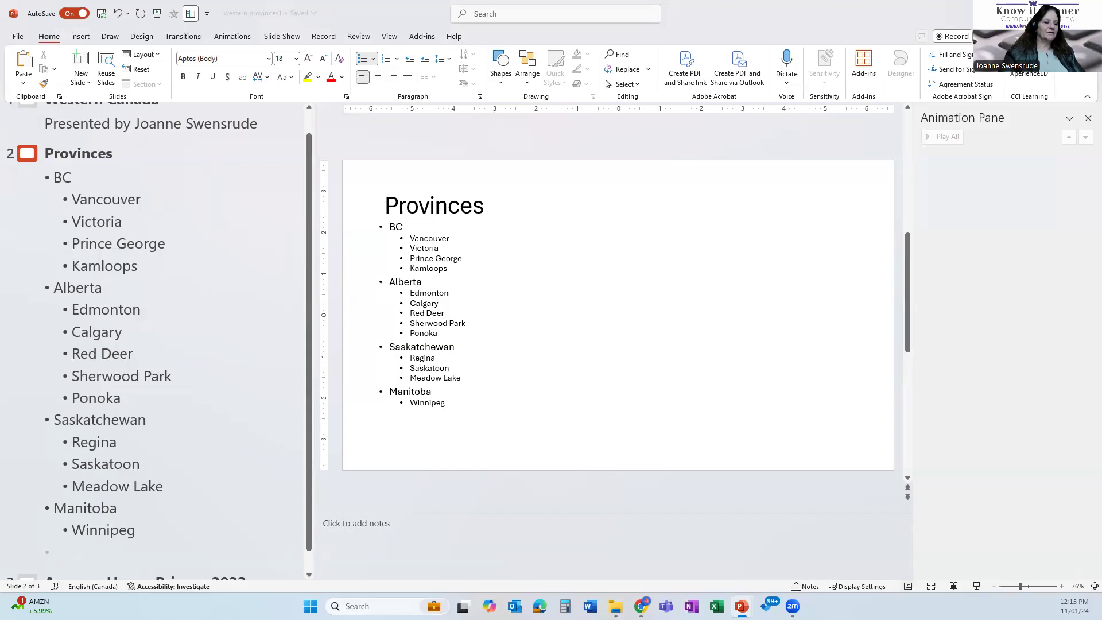
Step: In the outline, promote the empty line after Winnipeg to a slide, and insert a new slide after Meadow Lake that takes over Manitoba
key("shift+Tab")
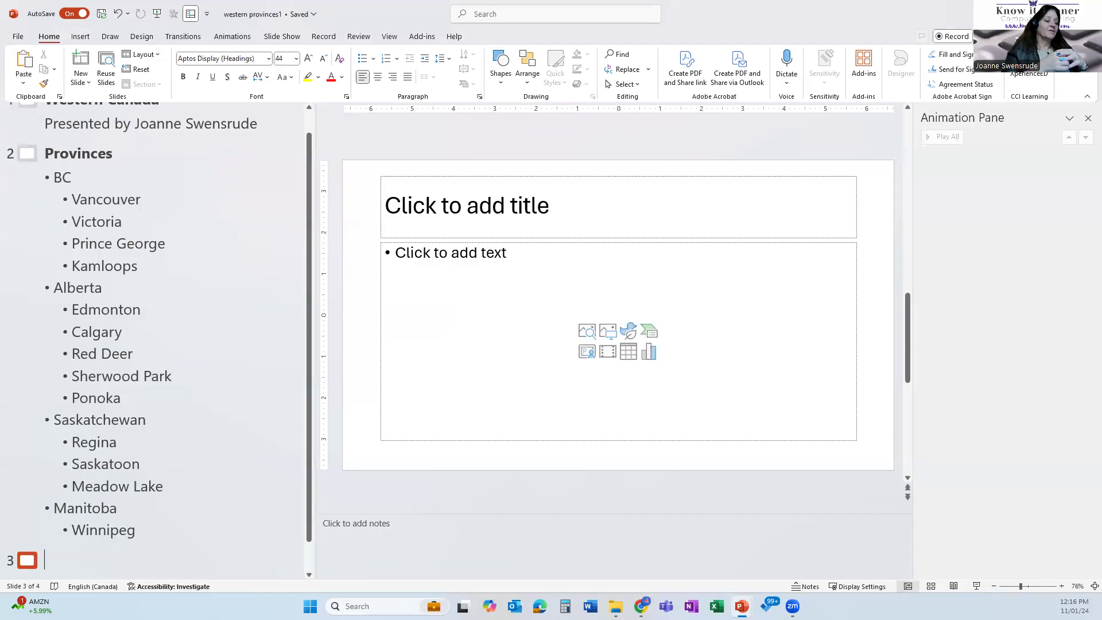
left_click(54, 508)
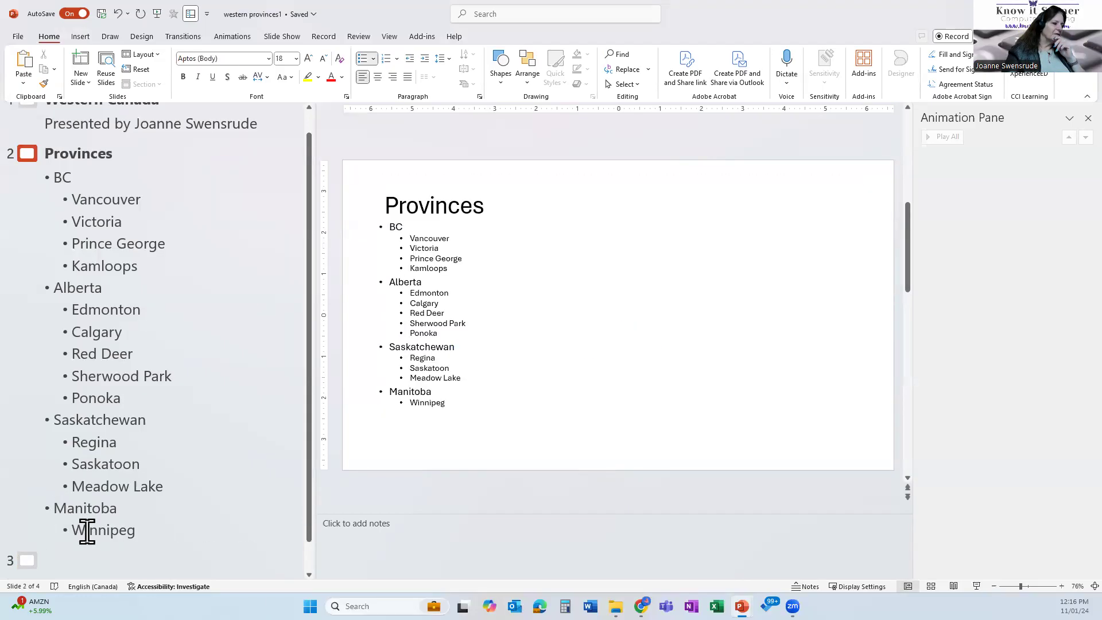
left_click(173, 486)
key("Return")
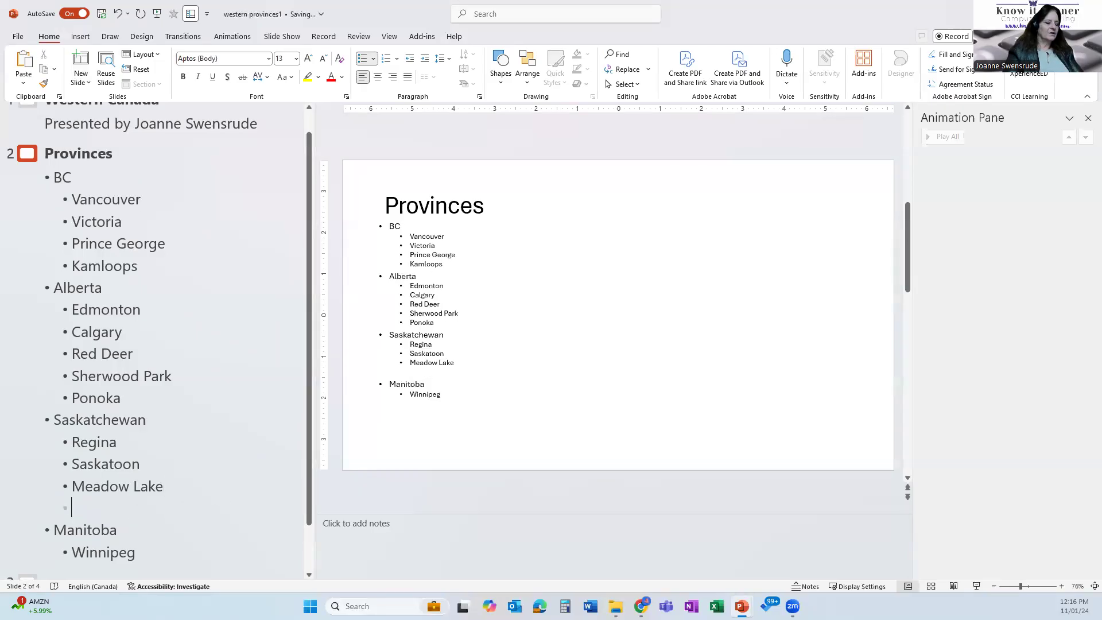
key("shift+Tab")
key("shift+Tab")
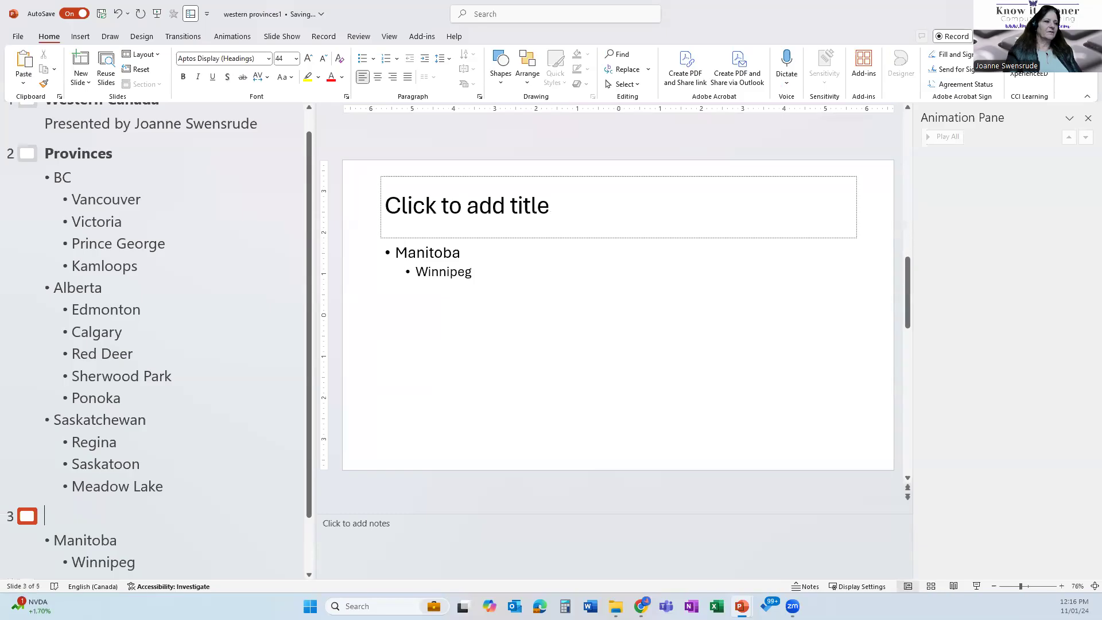
scroll(131, 502, "down", 1)
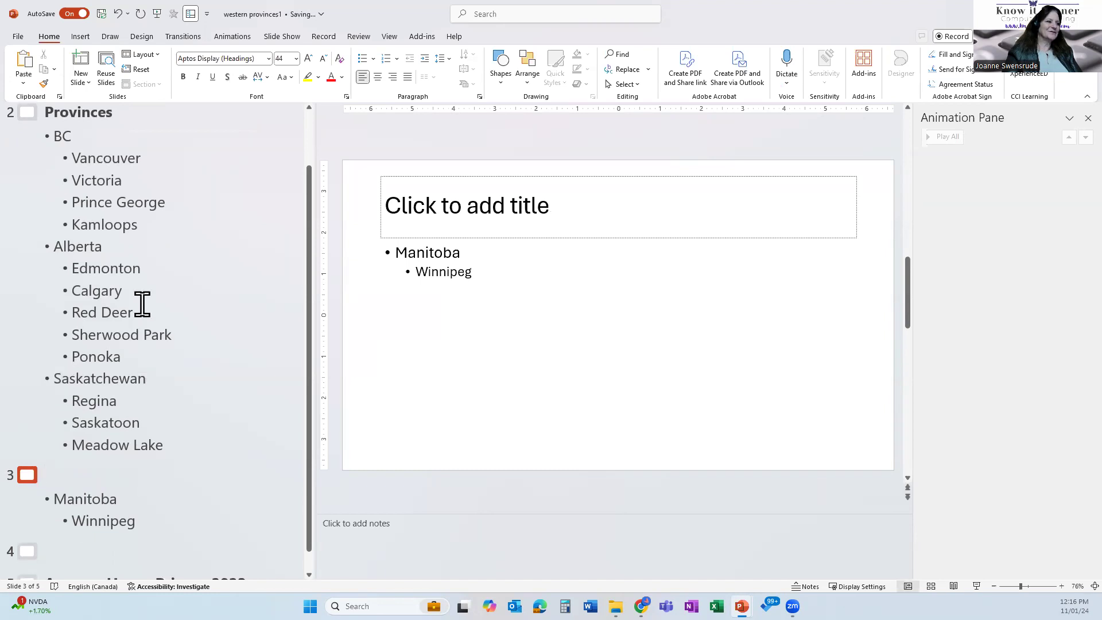
Step: Play the Provinces slide as a full-screen slide show and return to the editing view
left_click(163, 360)
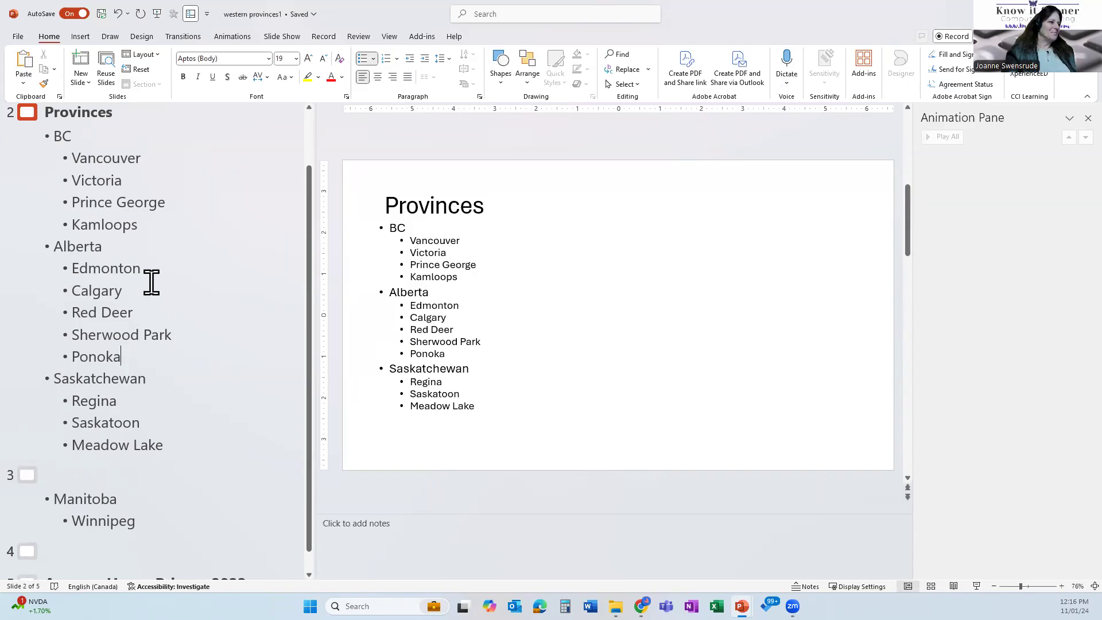
scroll(173, 335, "up", 1)
left_click(135, 261)
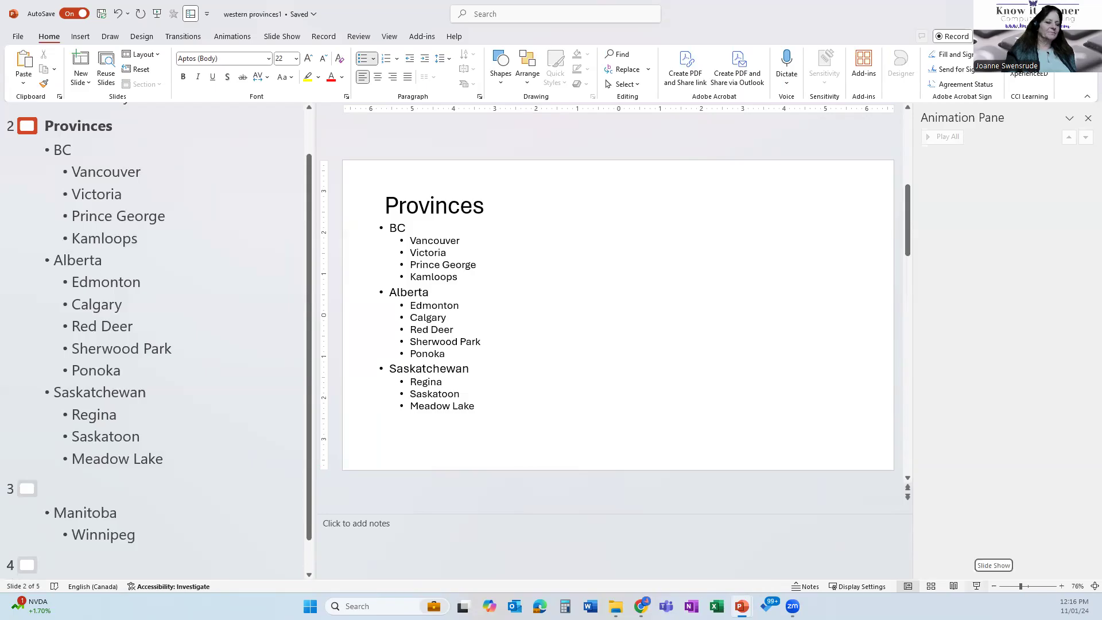
left_click(977, 586)
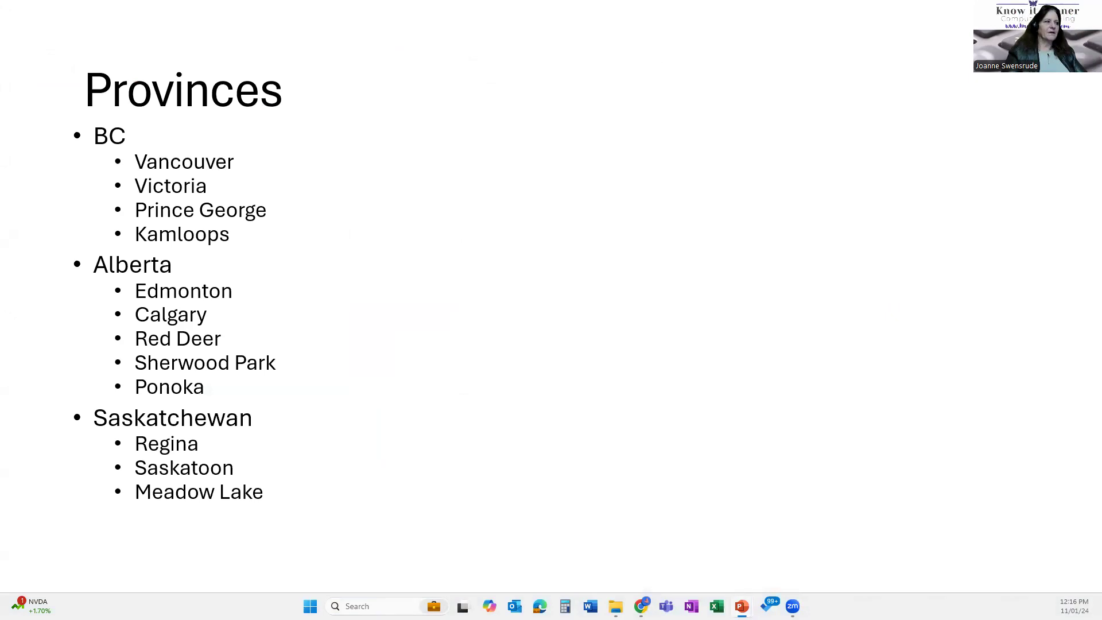
key("Escape")
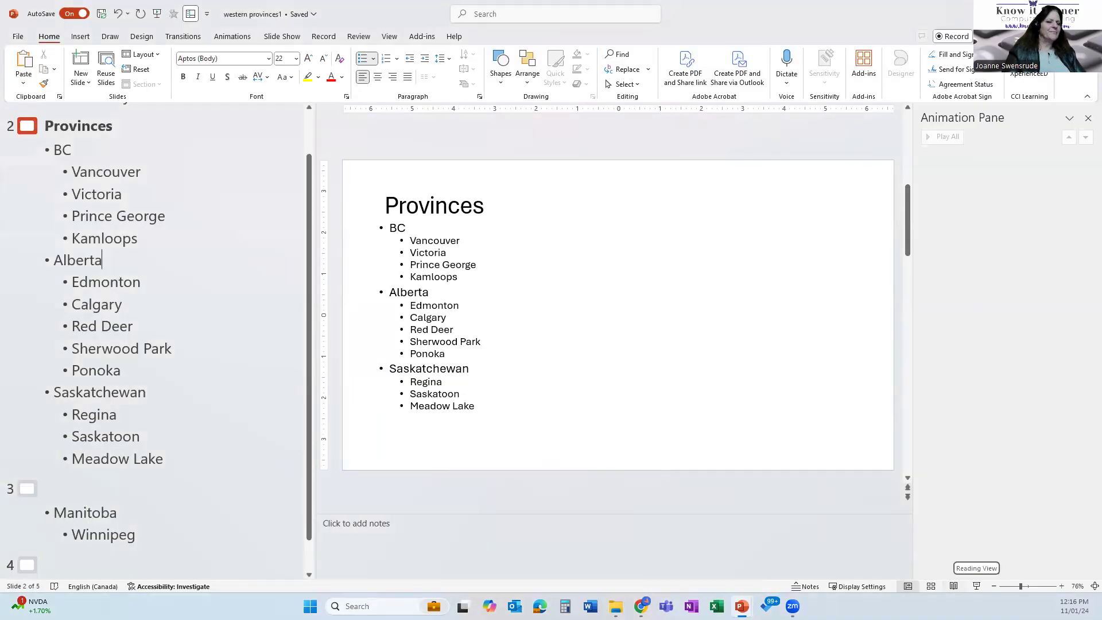
Step: Show the Provinces slide in Reading View, compare it with the Free Fridays presentation's Agenda slide, and return to editing western provinces1
left_click(953, 586)
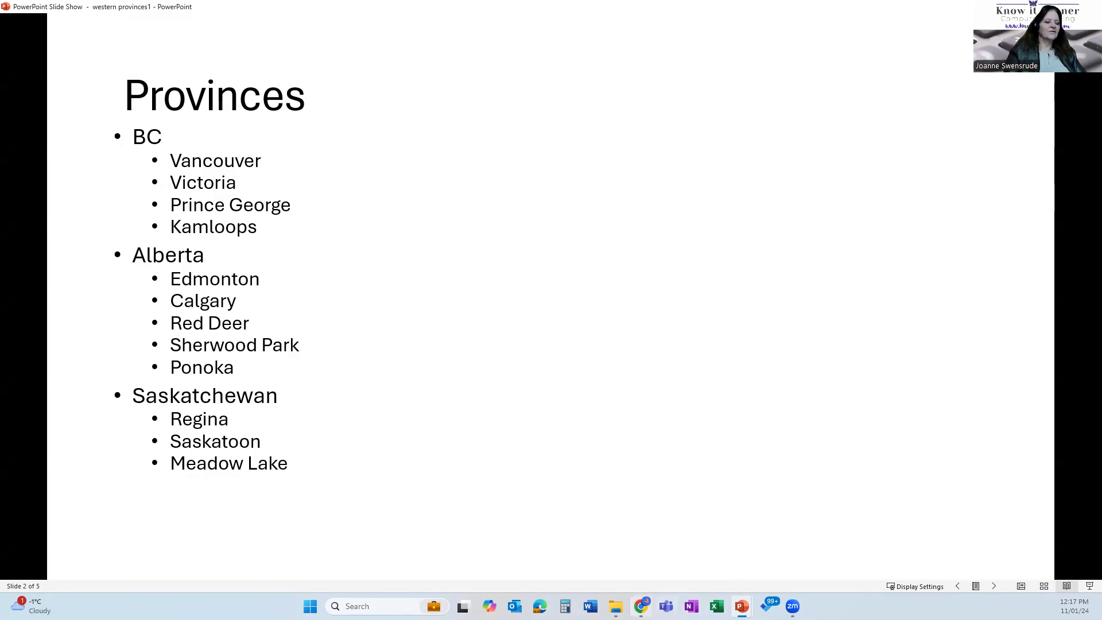
left_click(638, 606)
mouse_move(741, 607)
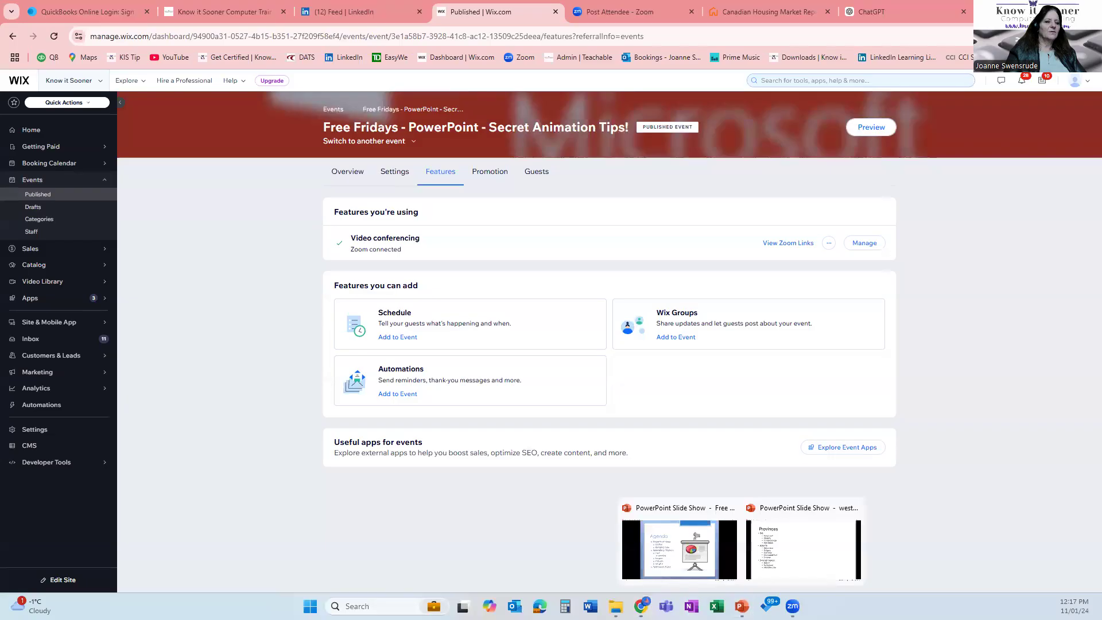
left_click(722, 556)
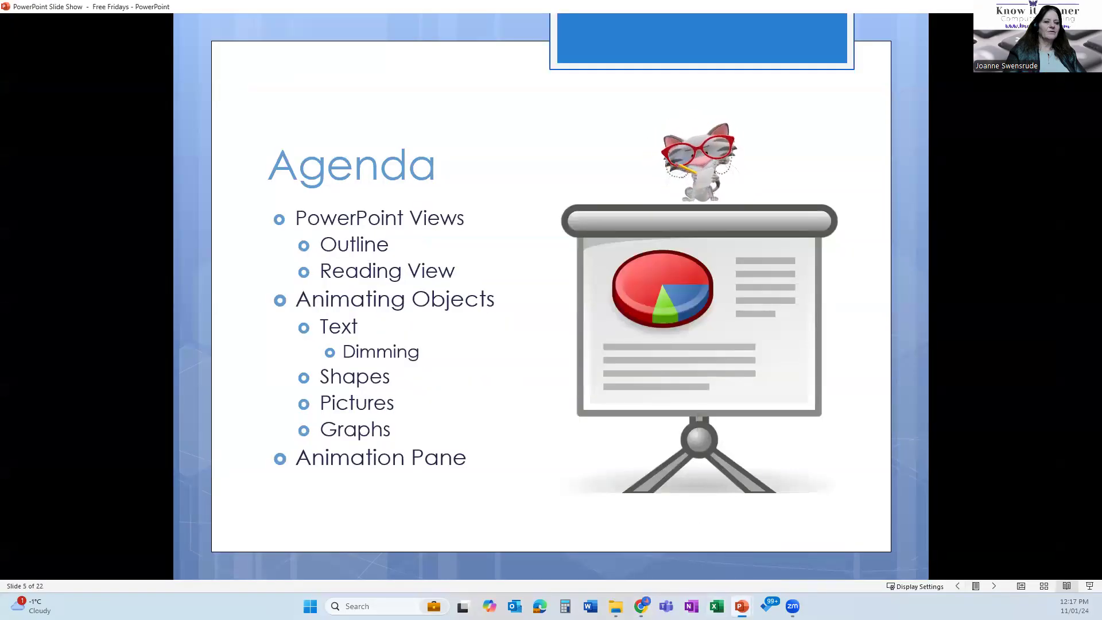
mouse_move(742, 606)
left_click(784, 556)
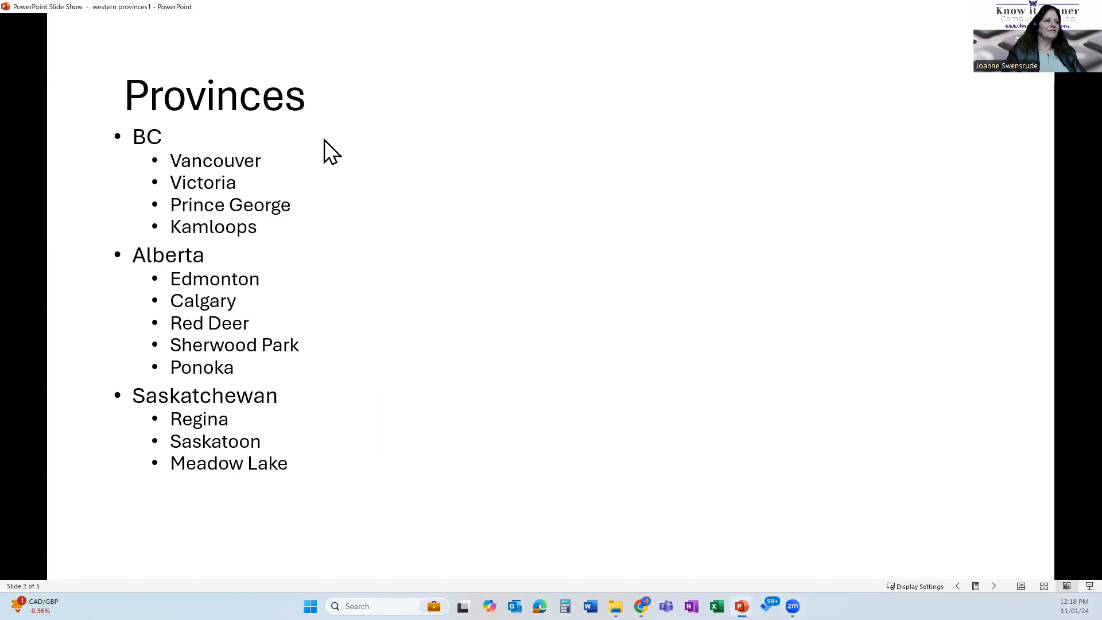
key("Escape")
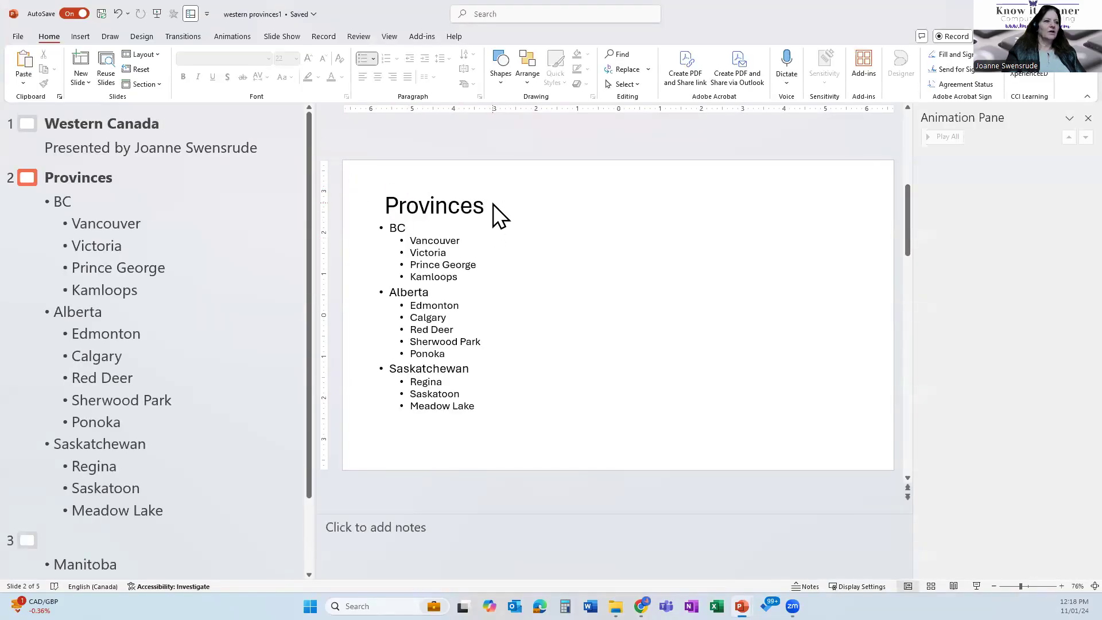
Step: Try moving the Provinces title placeholder up and toward the slide's left edge, and undo the move
left_click(474, 206)
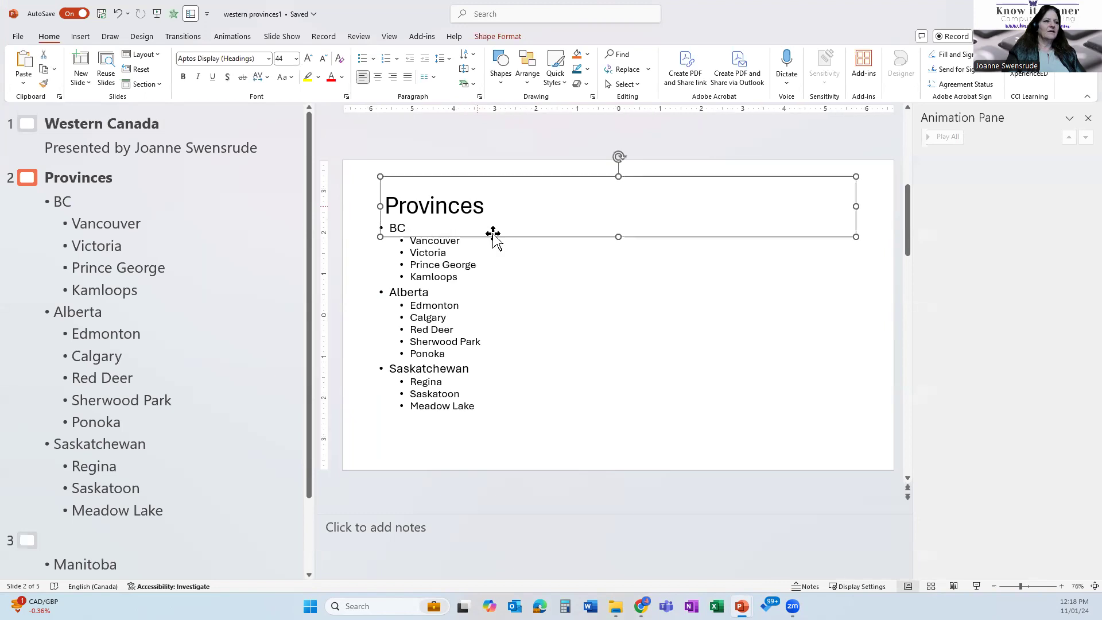
left_click_drag(488, 235, 465, 219)
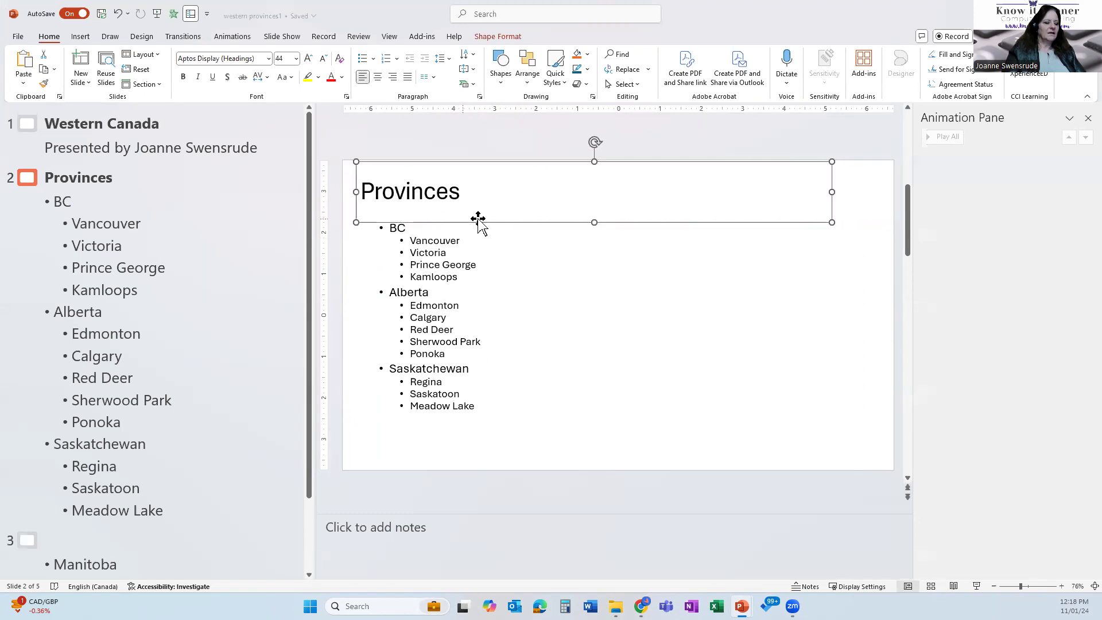
key("ctrl+z")
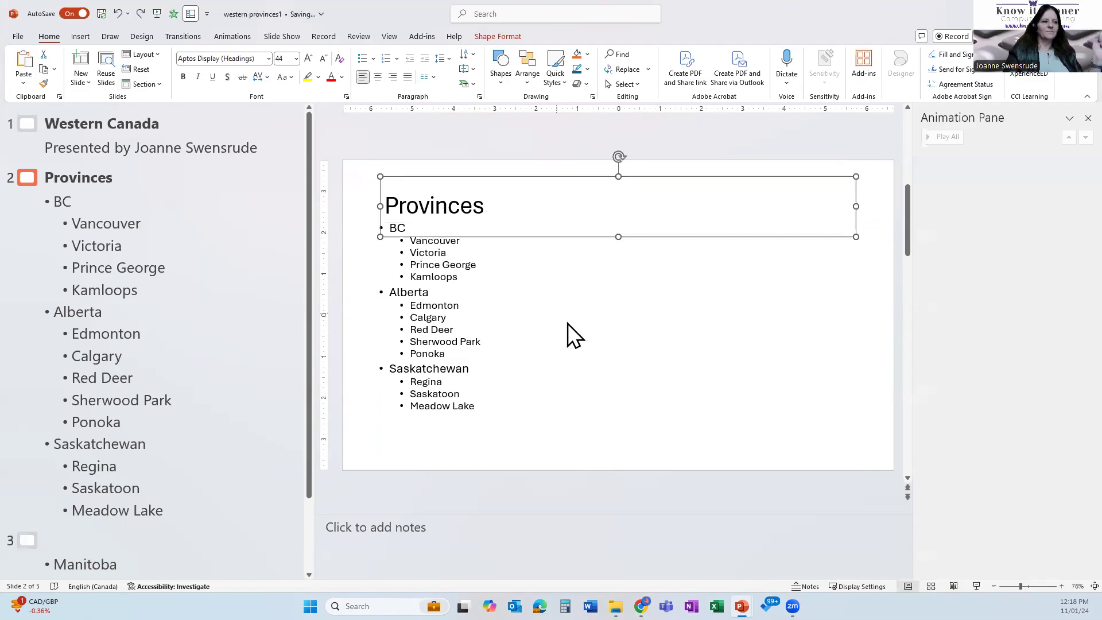
key("Escape")
Step: Make the word Vancouver bold in the body placeholder of the Provinces slide
left_click(480, 287)
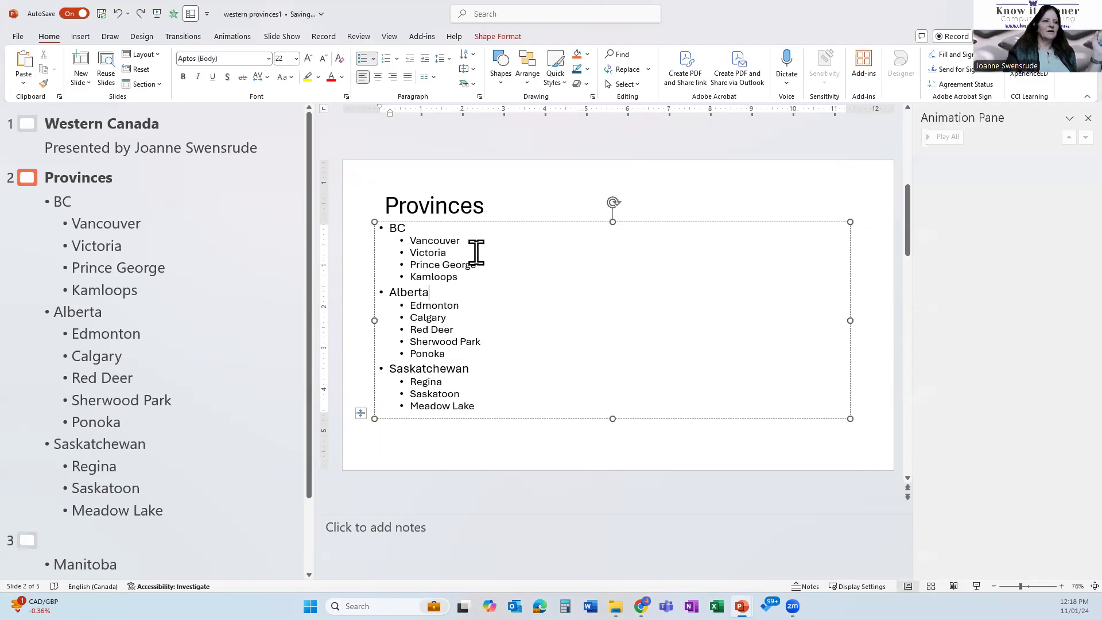
left_click(485, 223)
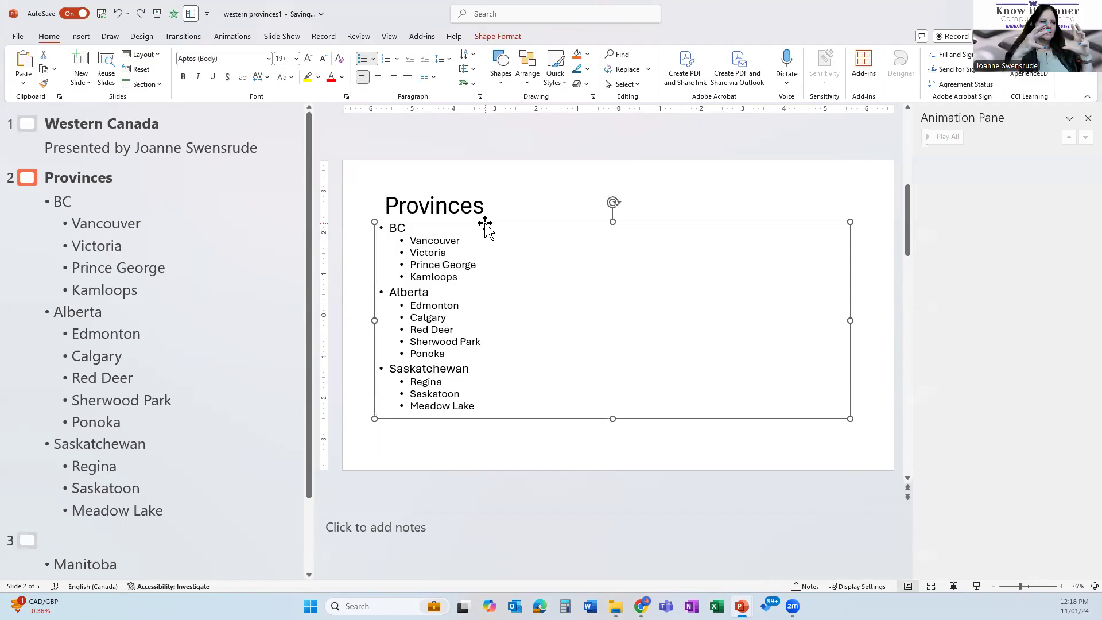
left_click(459, 240)
double_click(460, 240)
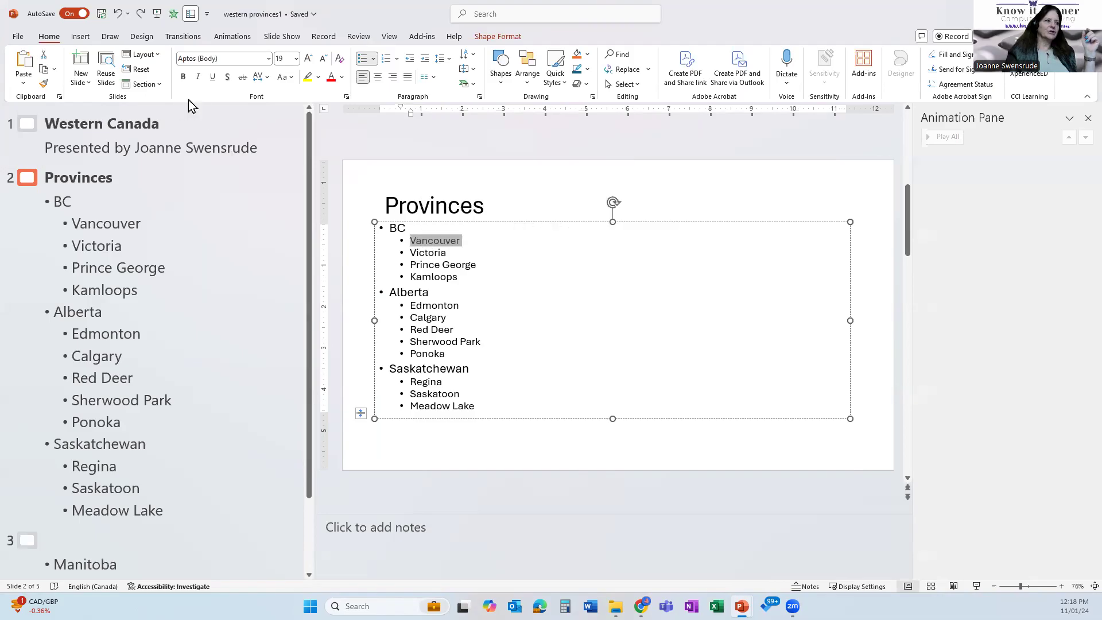
left_click(183, 76)
left_click(523, 327)
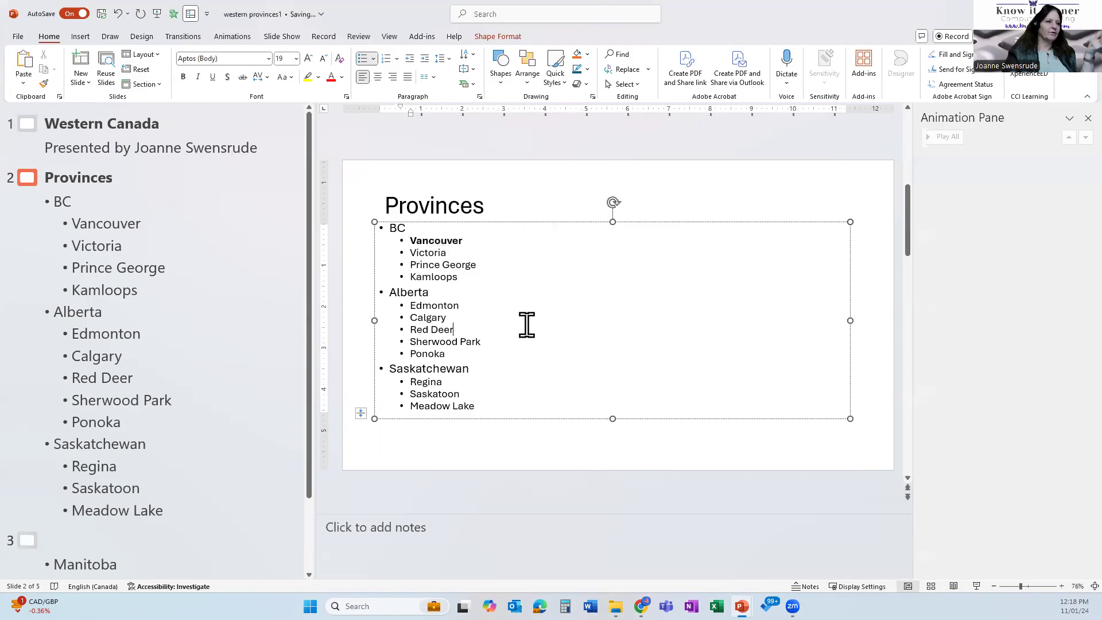
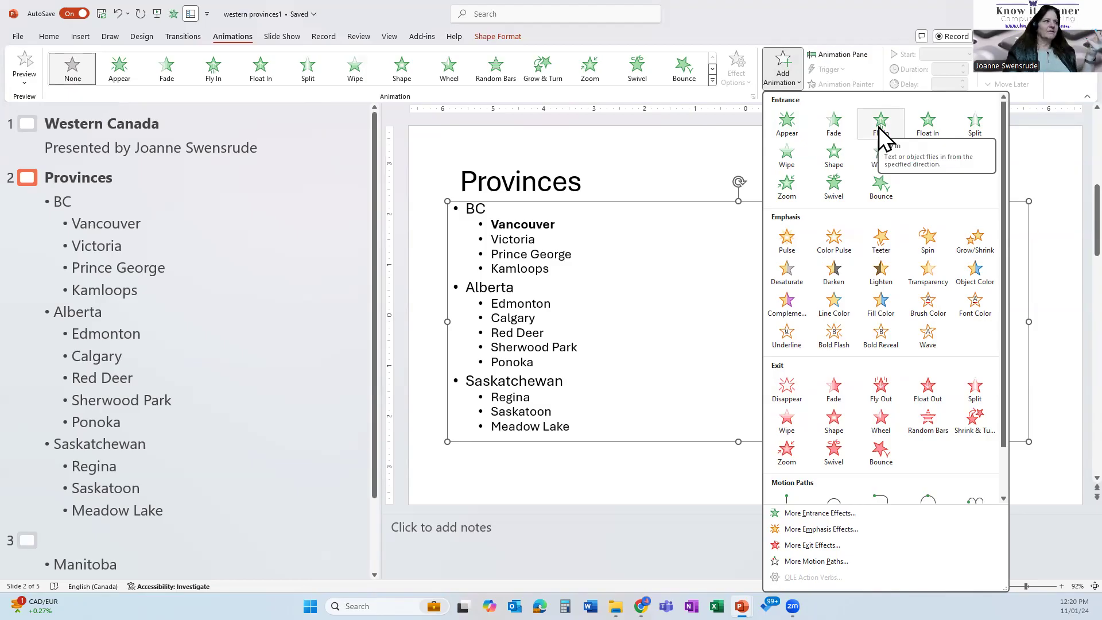
left_click(799, 513)
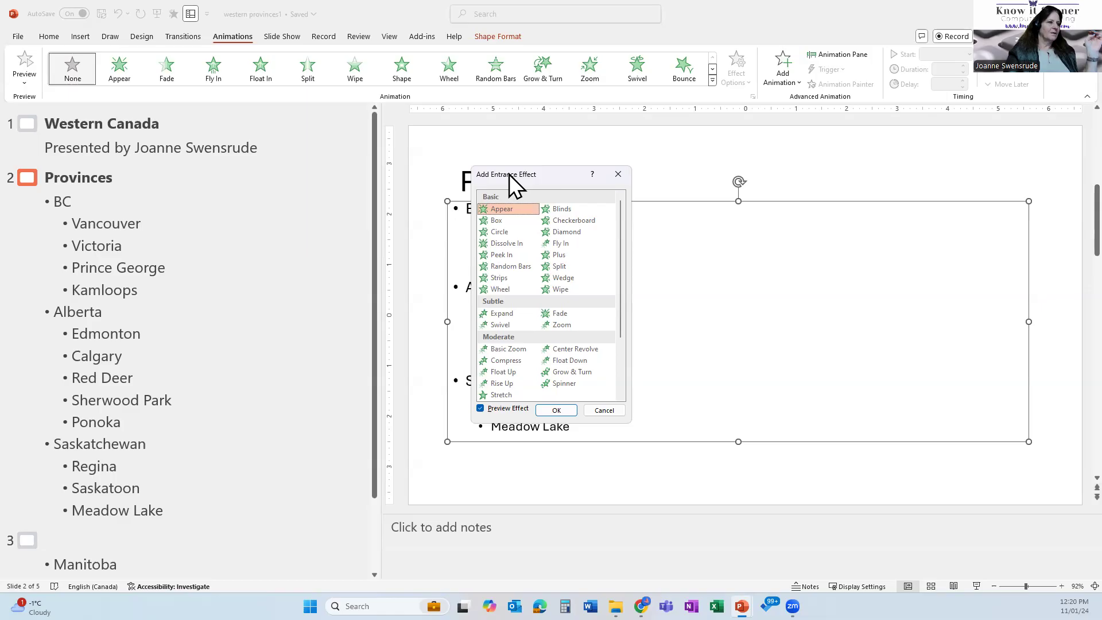
left_click_drag(509, 174, 189, 174)
left_click(183, 255)
left_click(243, 209)
left_click(299, 174)
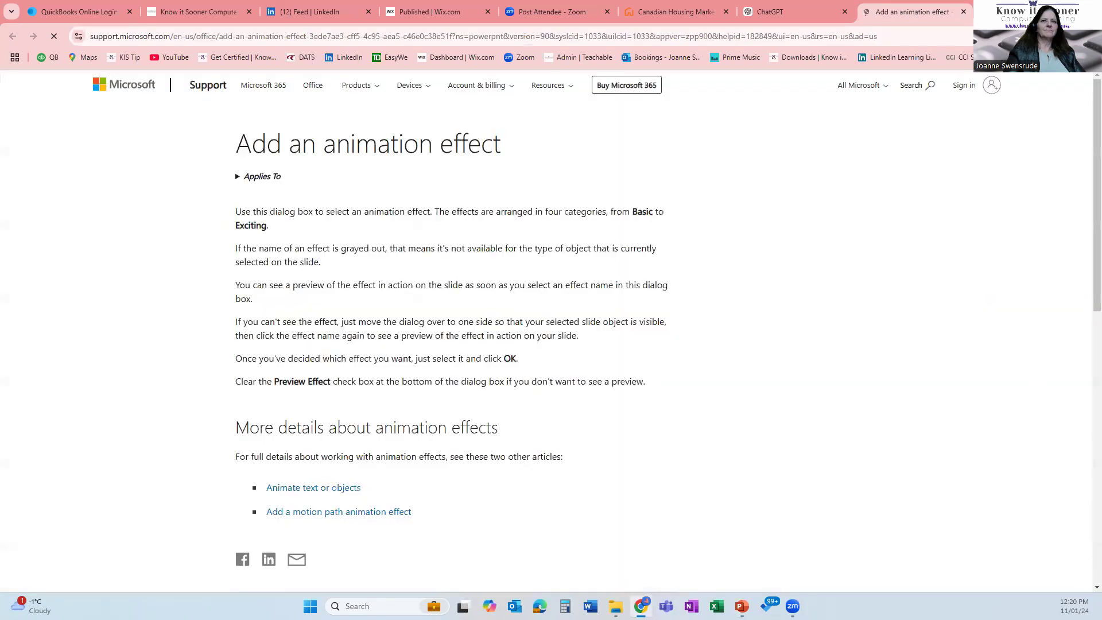
left_click(1035, 10)
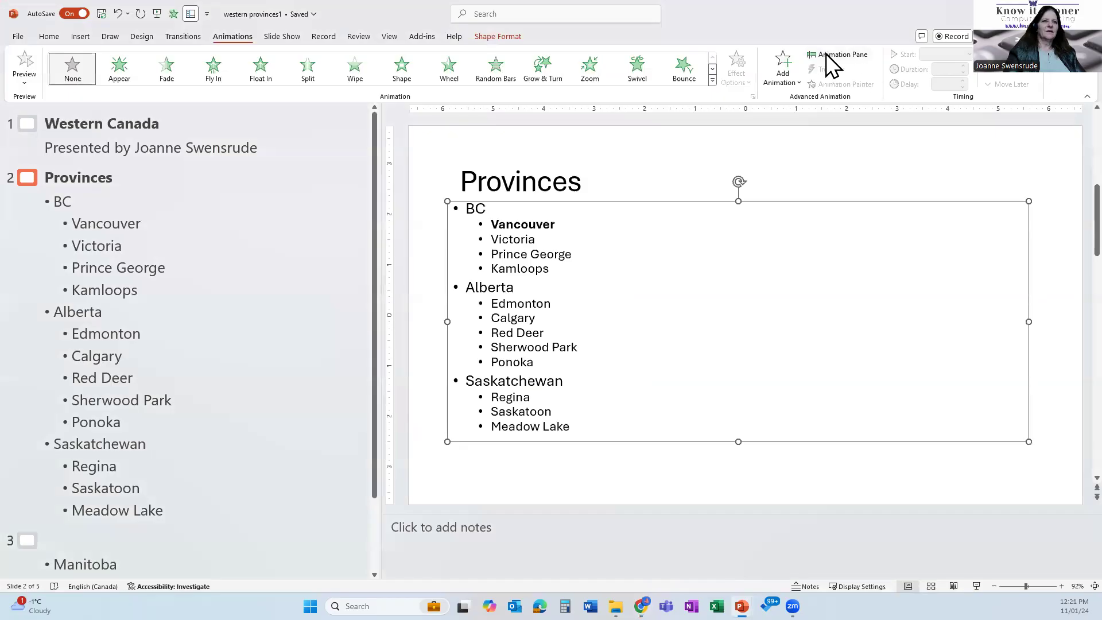
Step: Preview entrance effects such as Peek In, Wheel, Swivel, Split, Fade and Zoom on the Provinces slide's body text
left_click(781, 74)
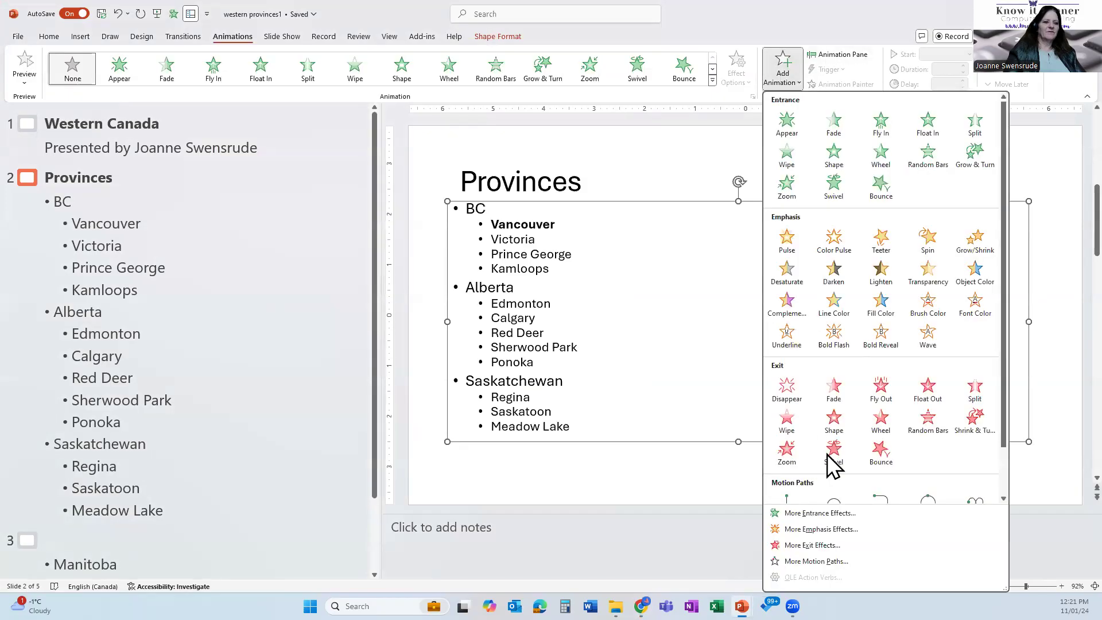
left_click(821, 512)
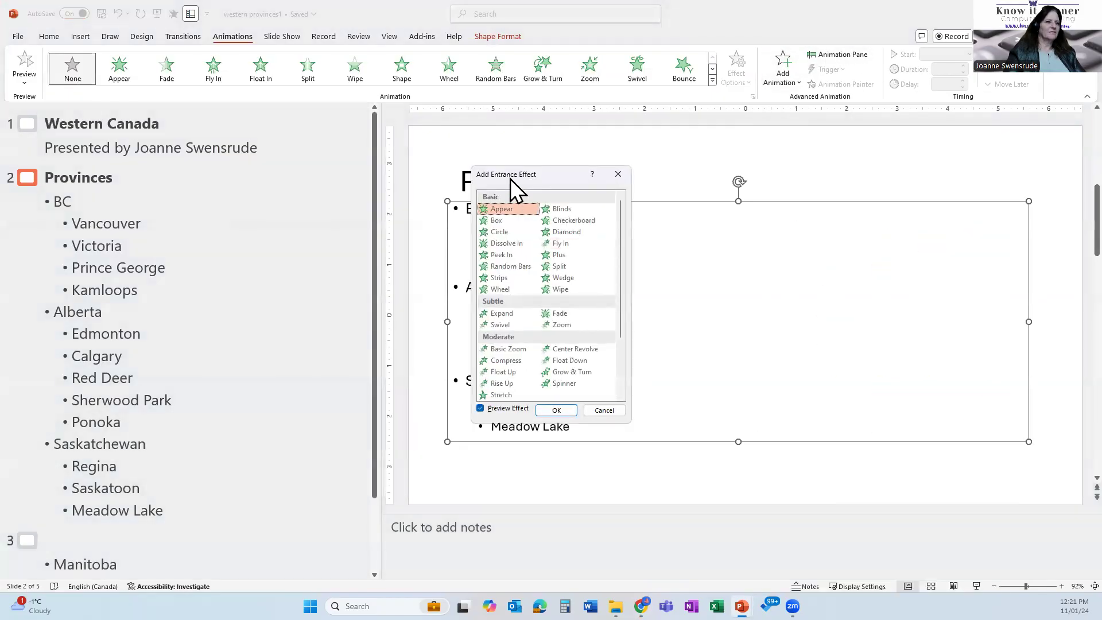
left_click_drag(511, 178, 270, 181)
left_click(263, 260)
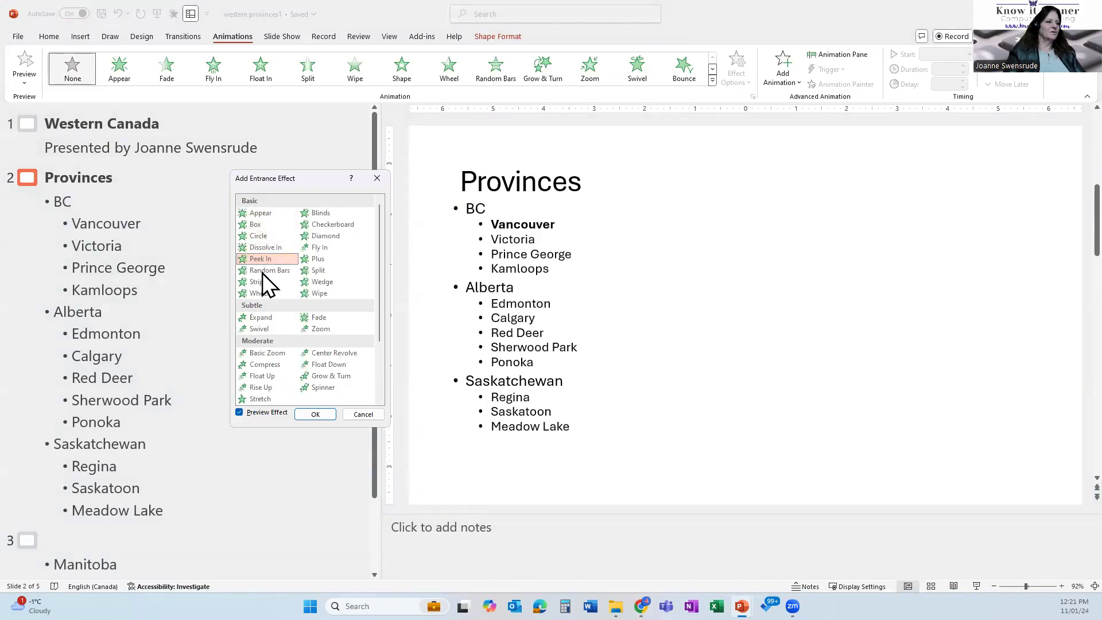
left_click(264, 292)
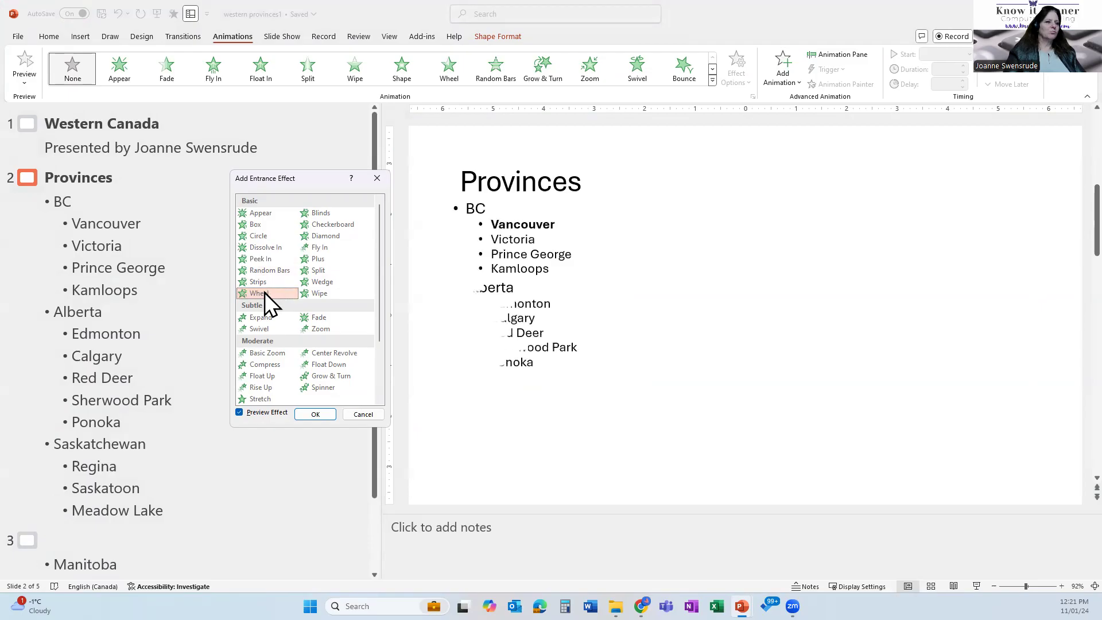
left_click(263, 327)
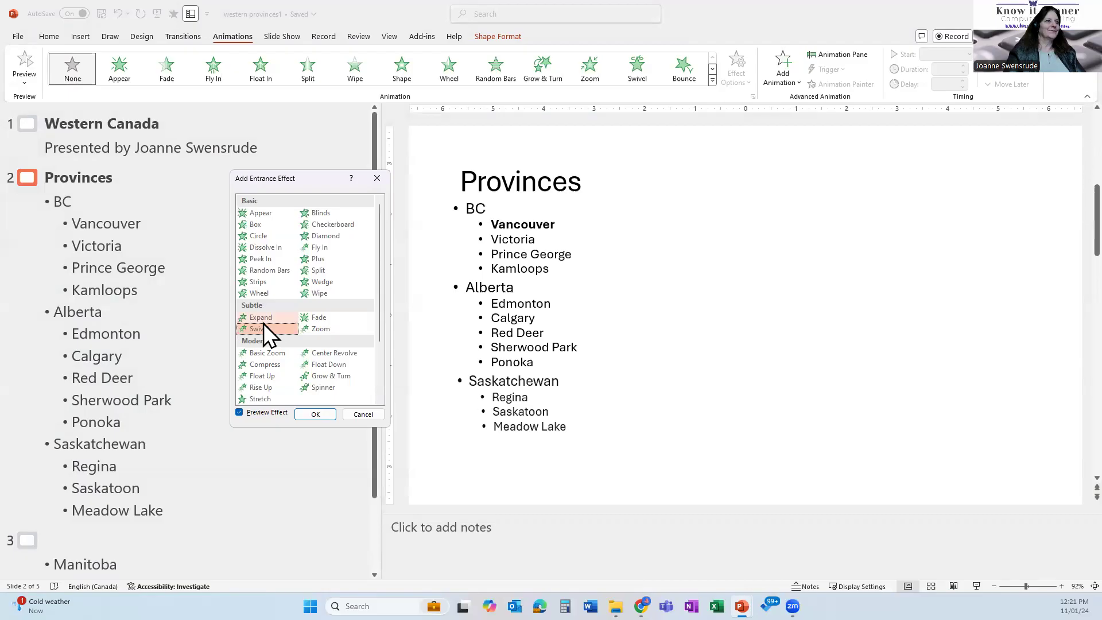
left_click(325, 270)
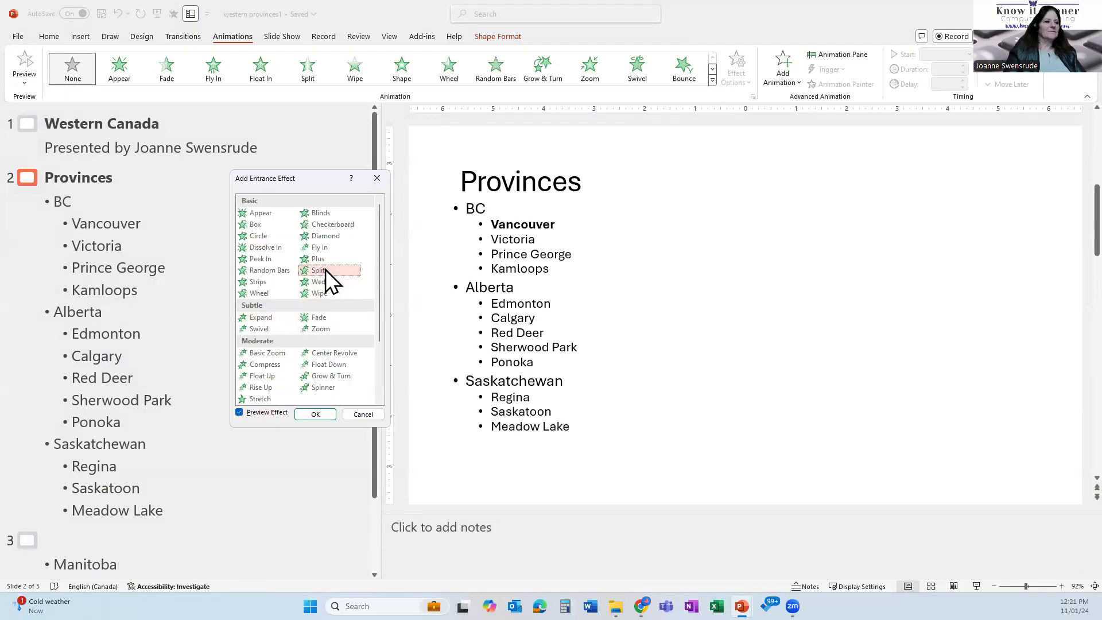
left_click(324, 319)
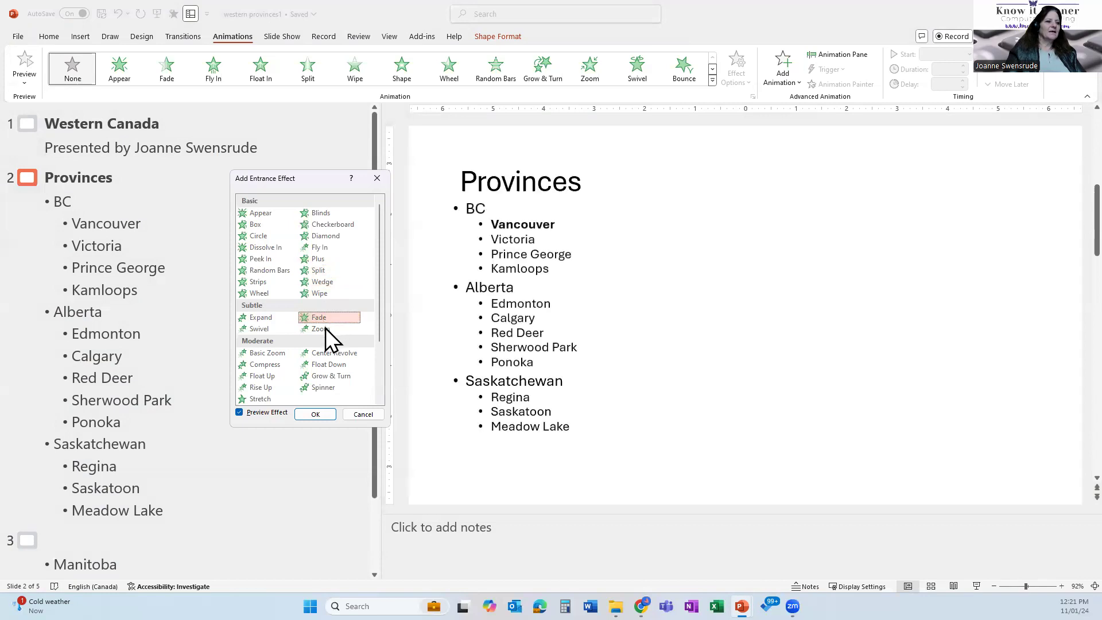
left_click(325, 330)
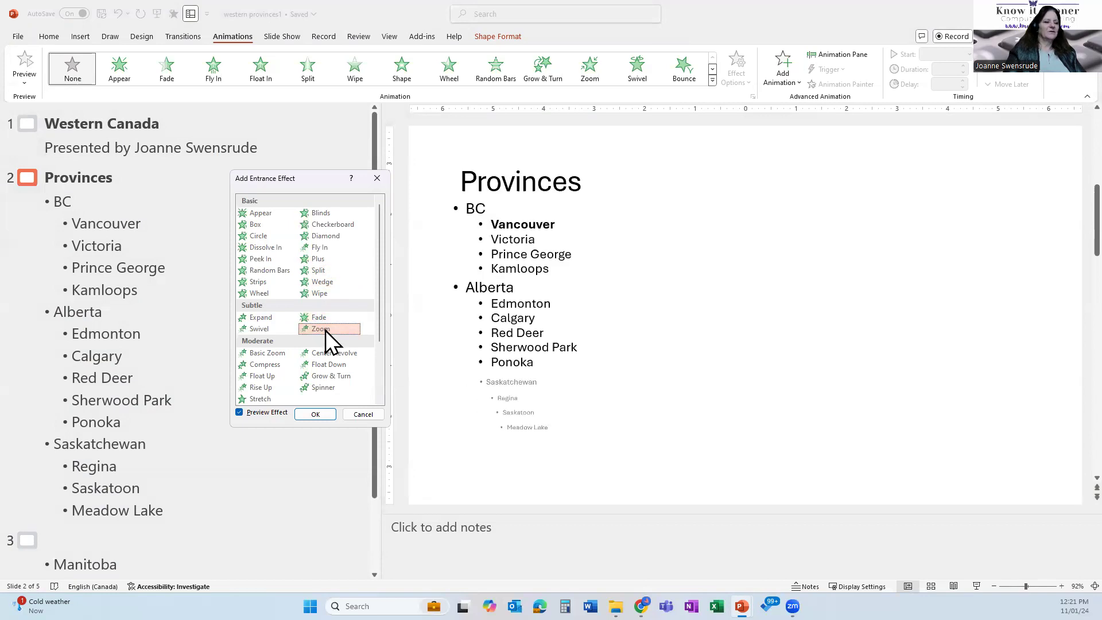
Step: Preview Grow & Turn, Rise Up and Flip, and add the Stretch entrance effect to the body text
left_click(335, 376)
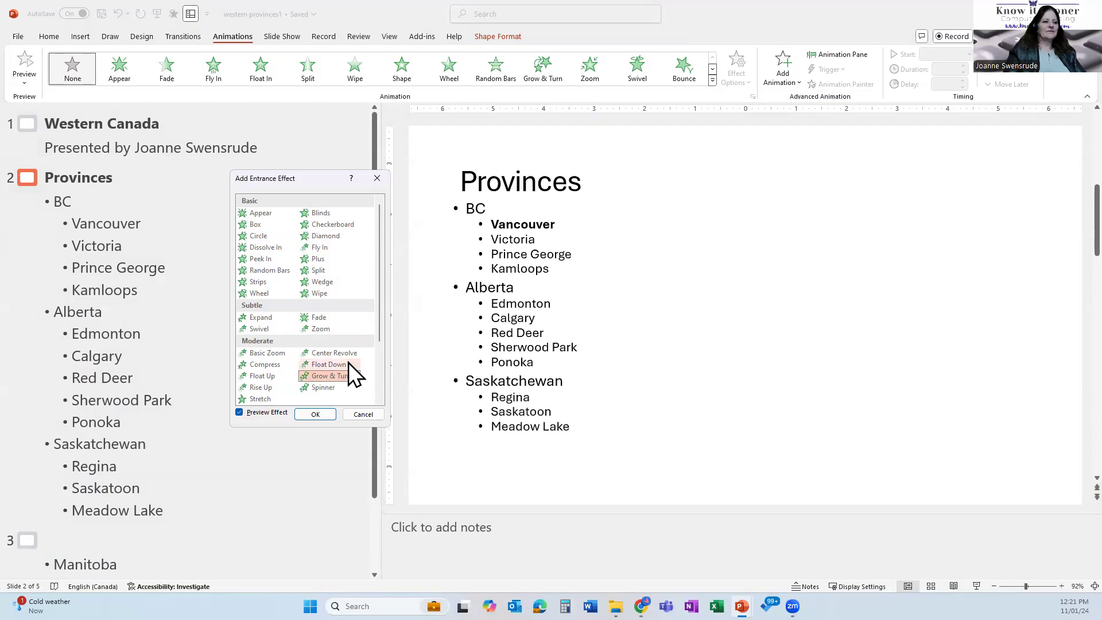
left_click(260, 388)
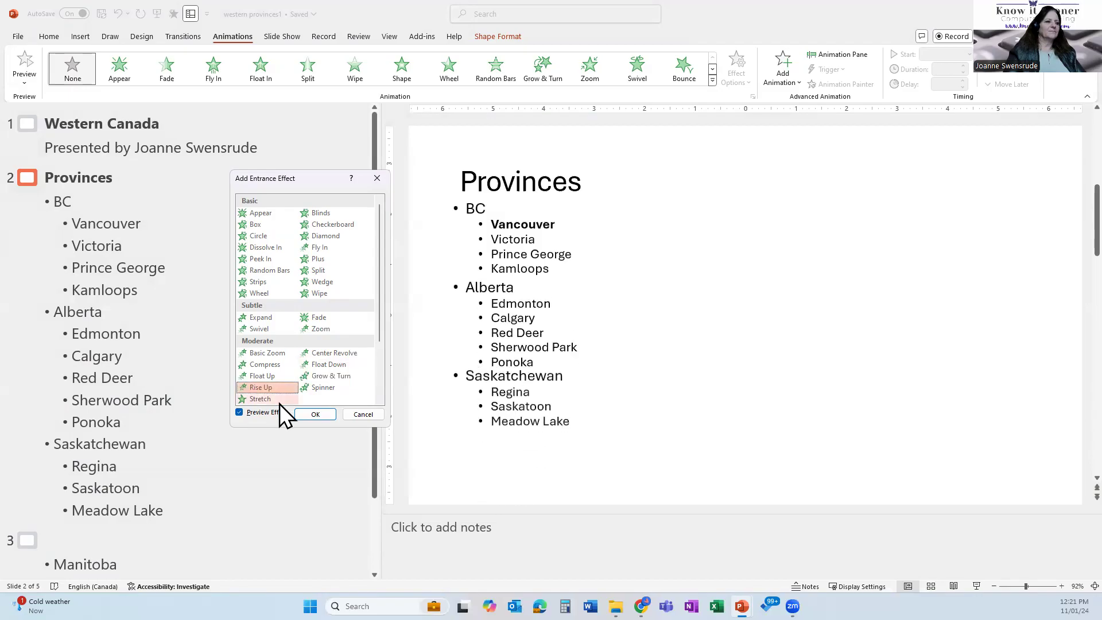
left_click(280, 402)
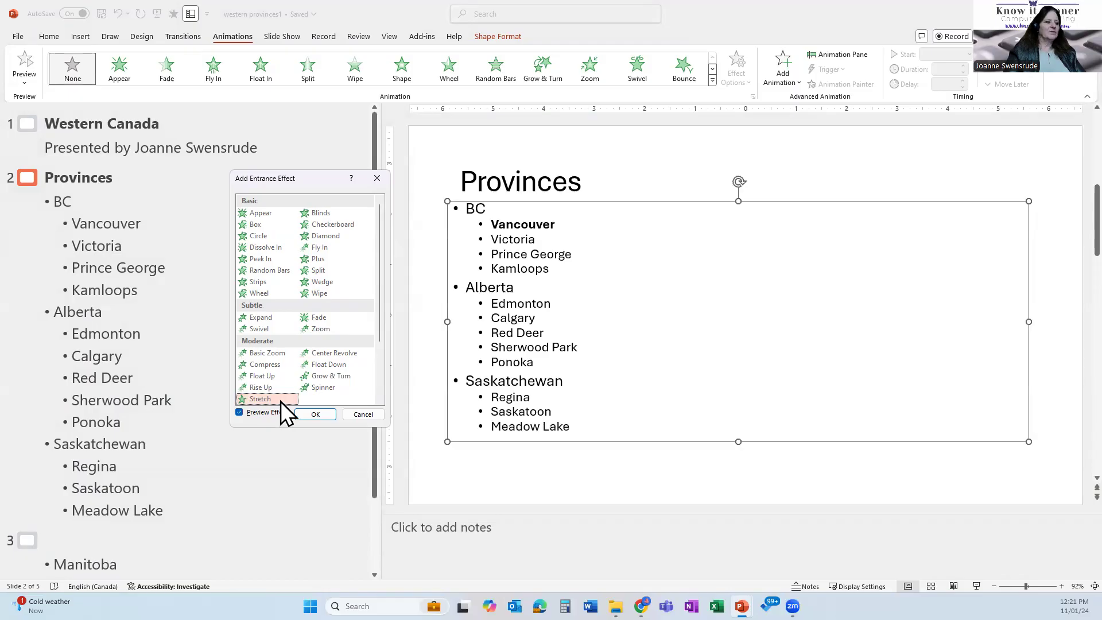
scroll(312, 367, "down", 2)
left_click(259, 378)
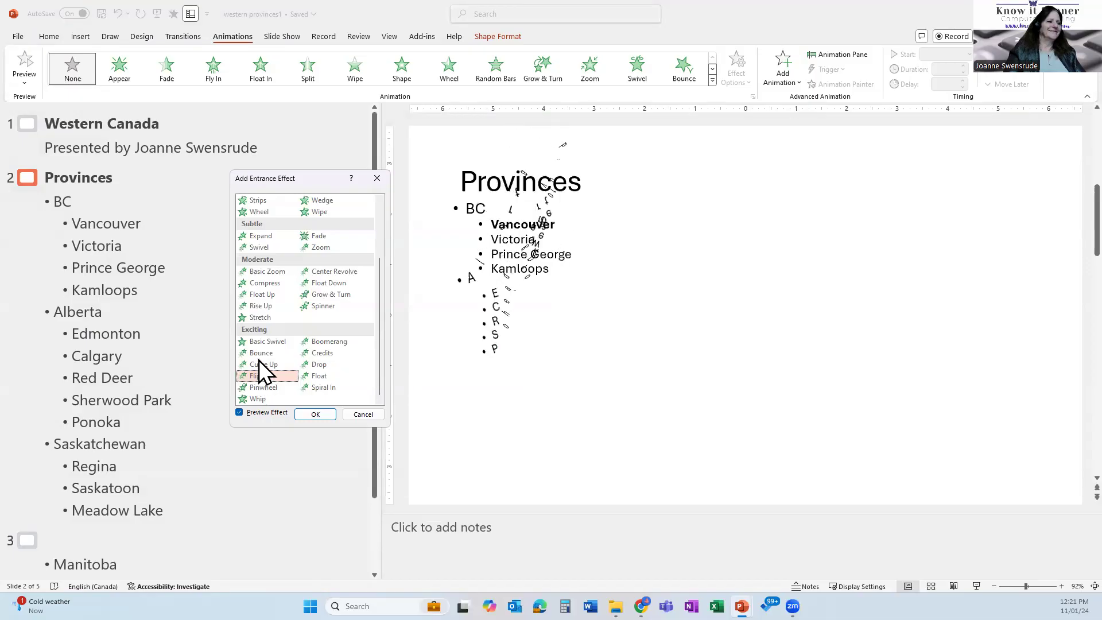
left_click(259, 318)
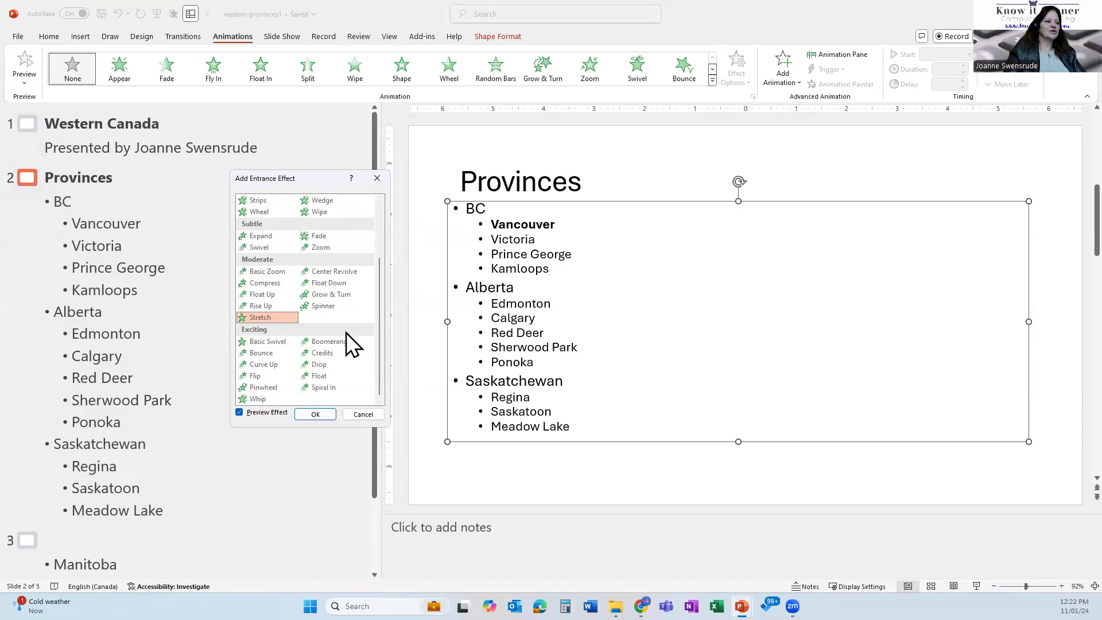
left_click(305, 415)
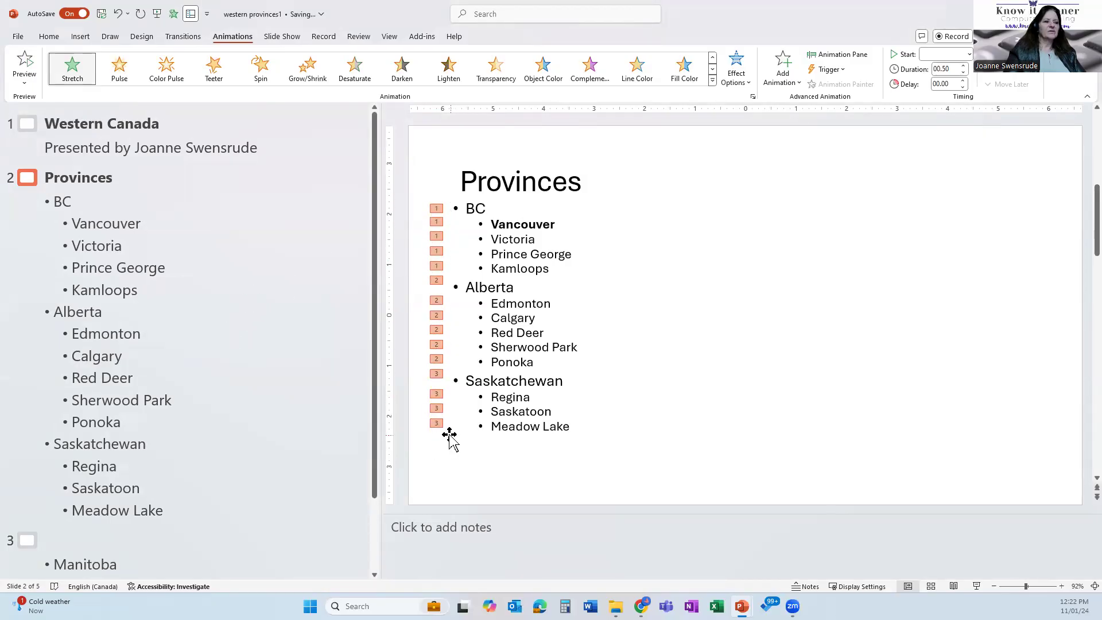
Step: Try the As One Object sequence for the body text's Stretch animation, and change it to All at Once
left_click(741, 78)
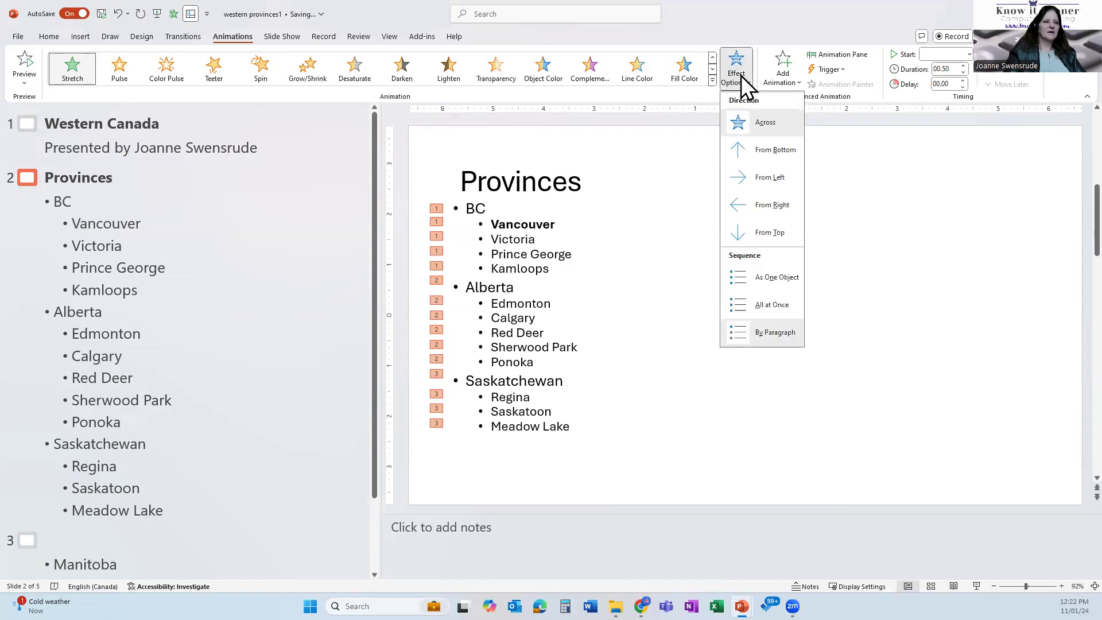
left_click(779, 270)
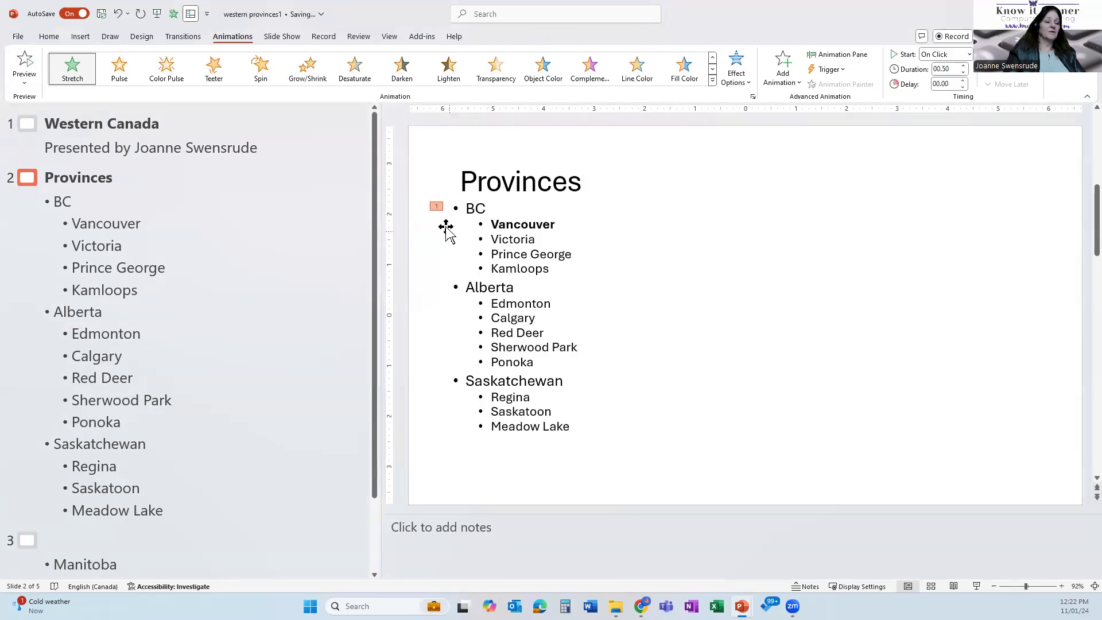
left_click(784, 78)
left_click(733, 72)
left_click(731, 67)
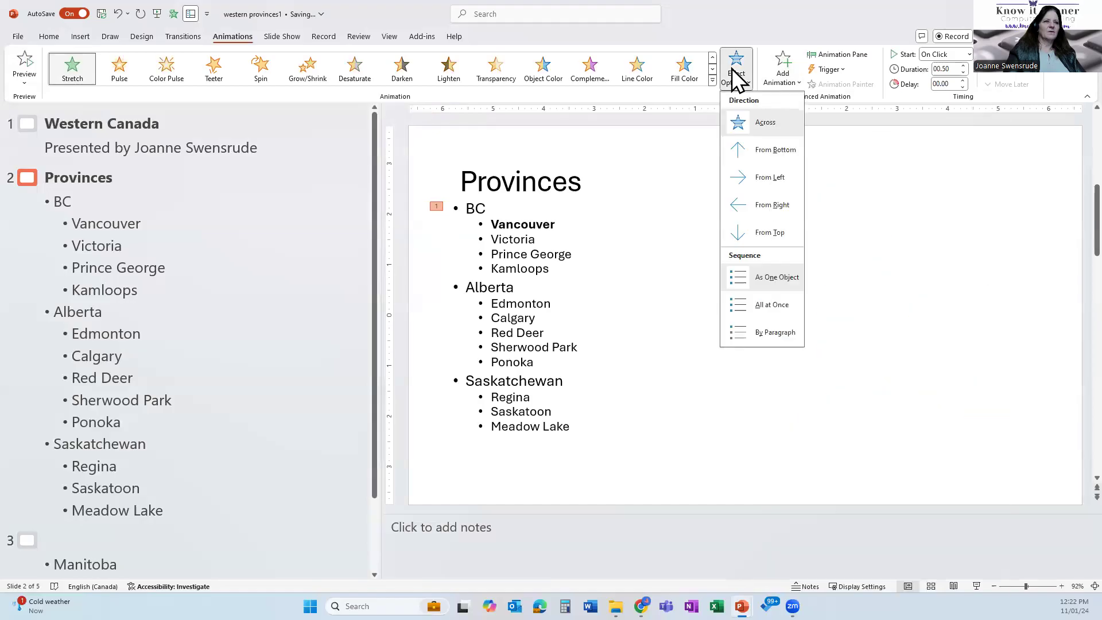
left_click(746, 306)
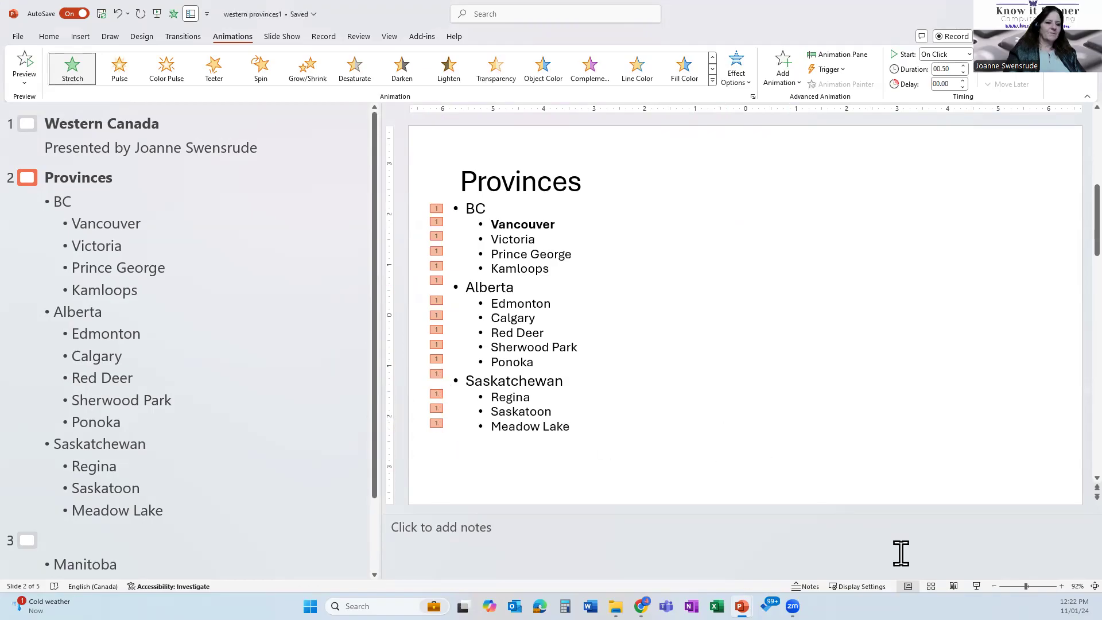
Step: Play the Provinces slide's All at Once animation twice in Reading View and return to the editing view
left_click(977, 586)
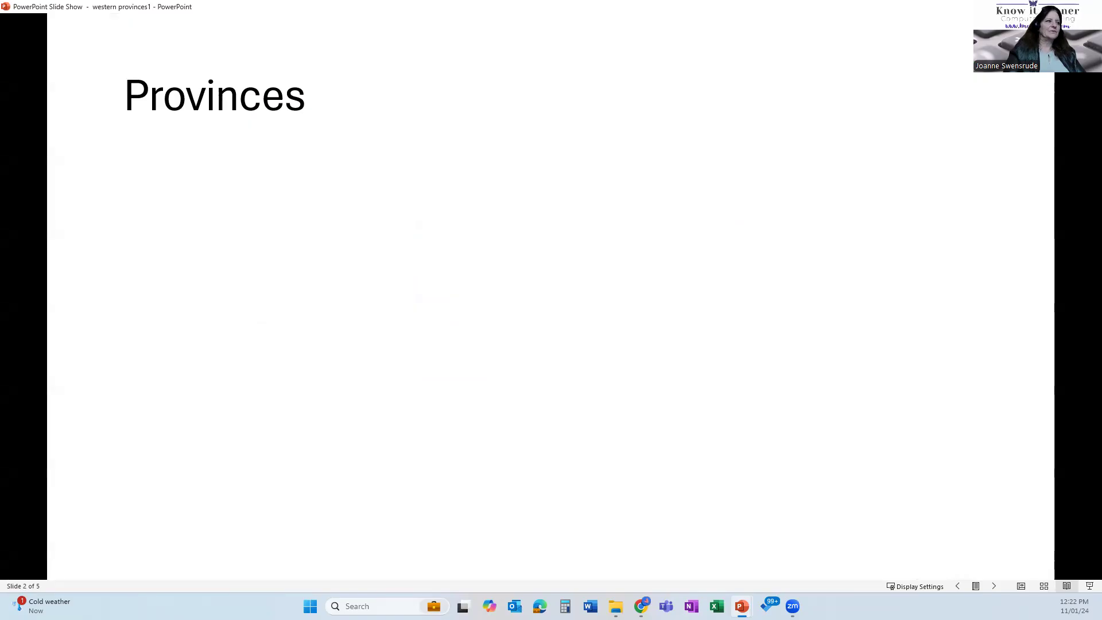
left_click(728, 452)
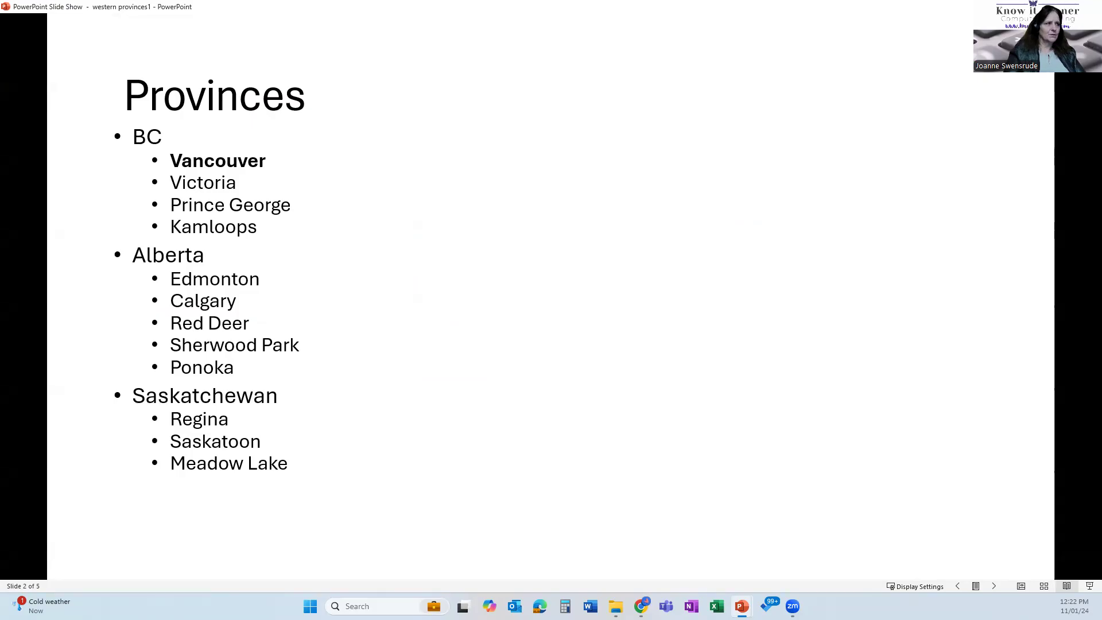
key("Escape")
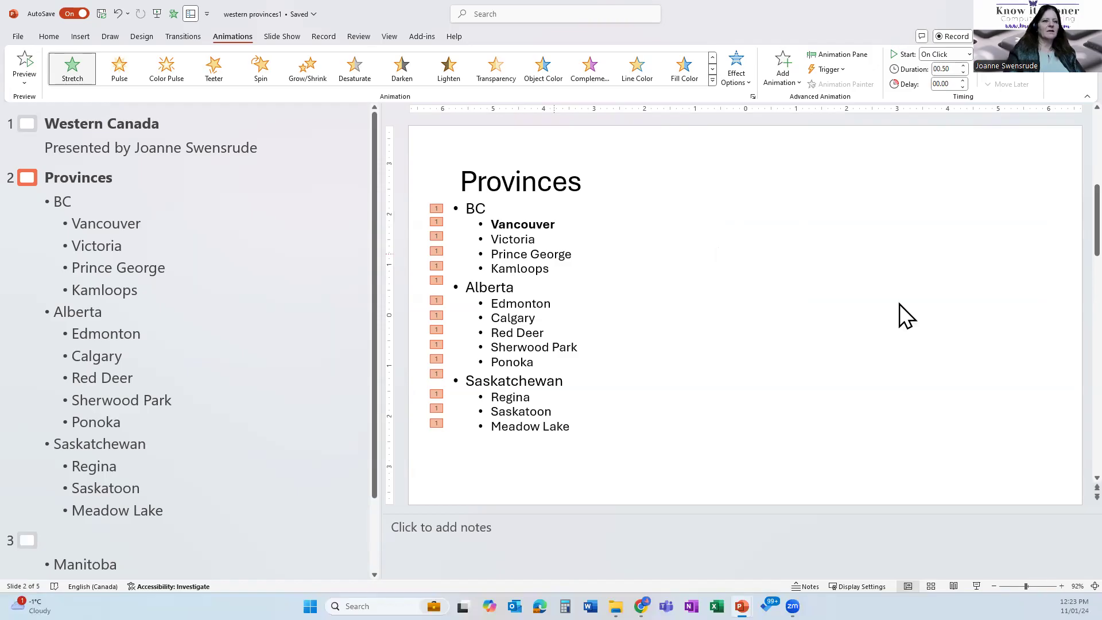
left_click(953, 586)
left_click(767, 422)
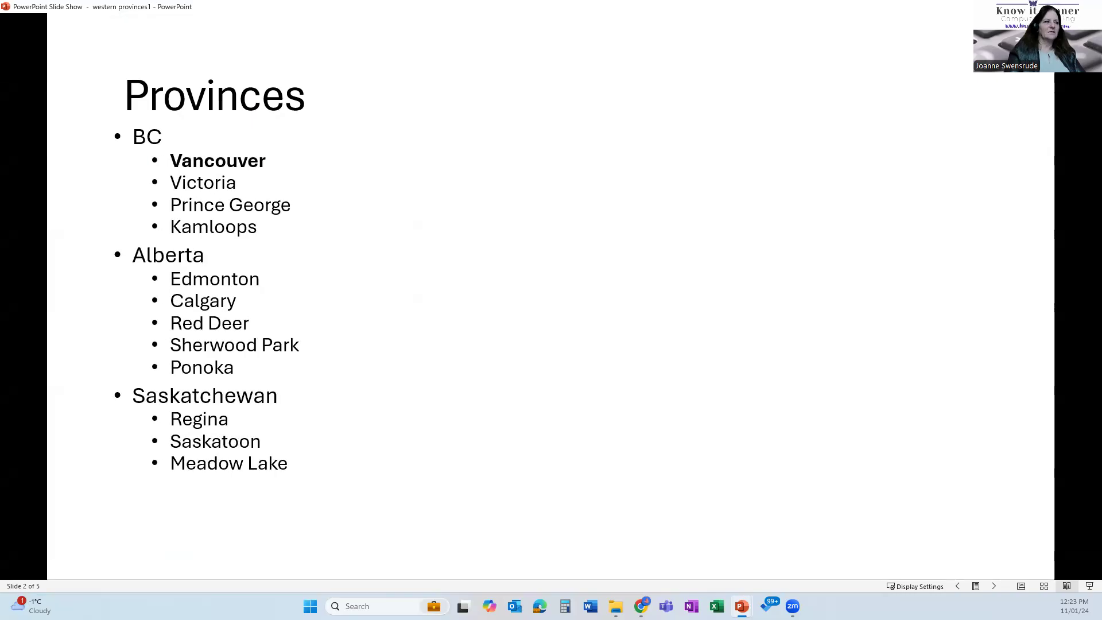
key("Left")
key("Right")
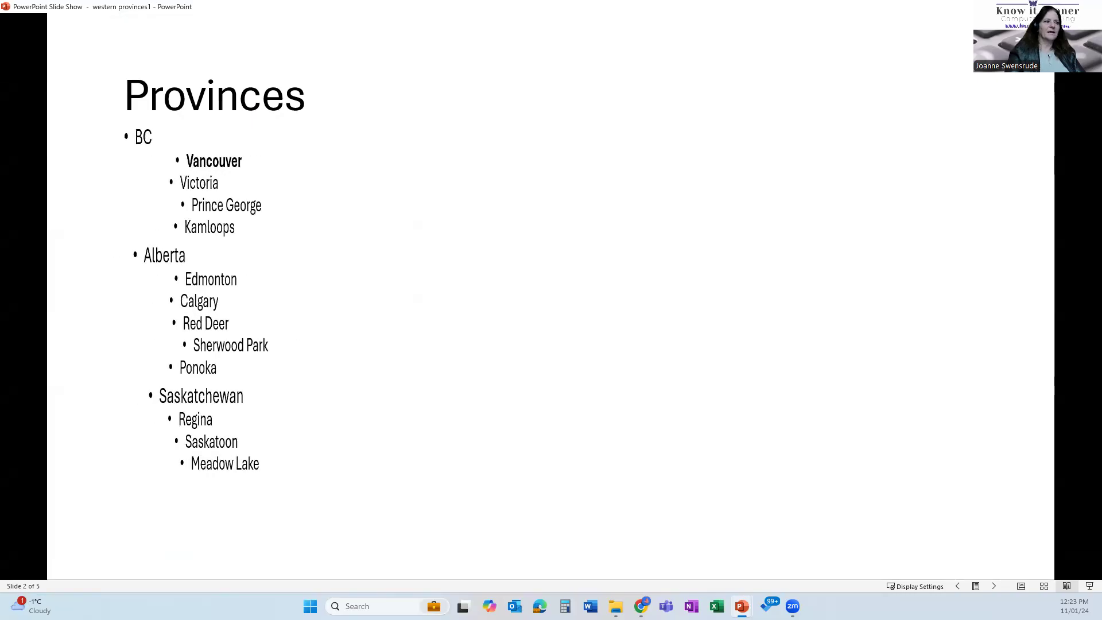
key("Escape")
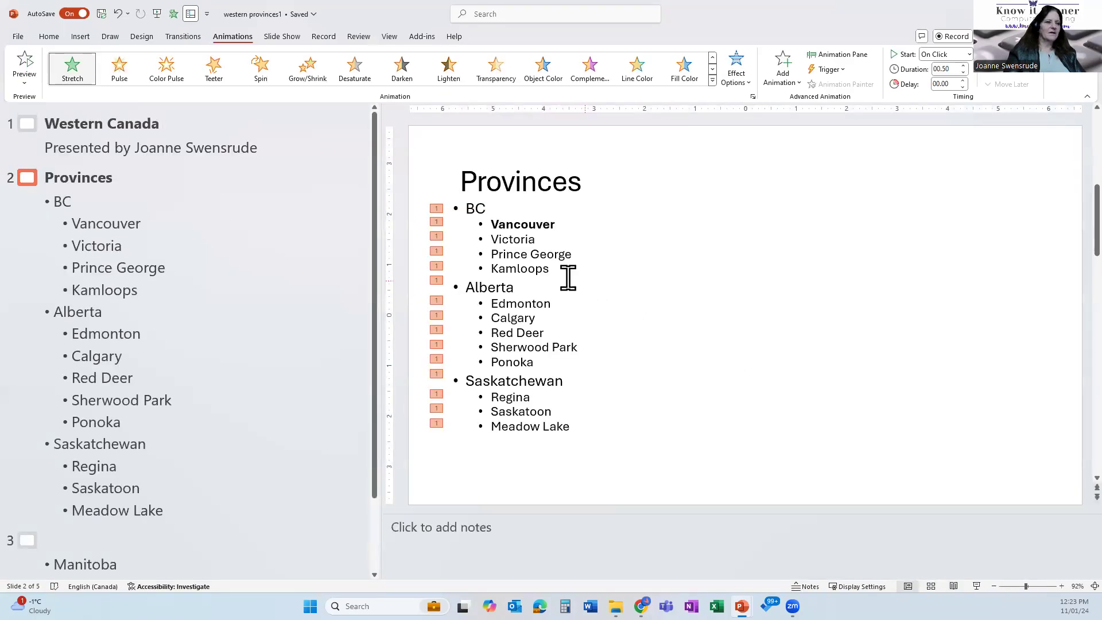
Step: Set the sequence of the body placeholder's Stretch animation to By Paragraph
left_click(559, 271)
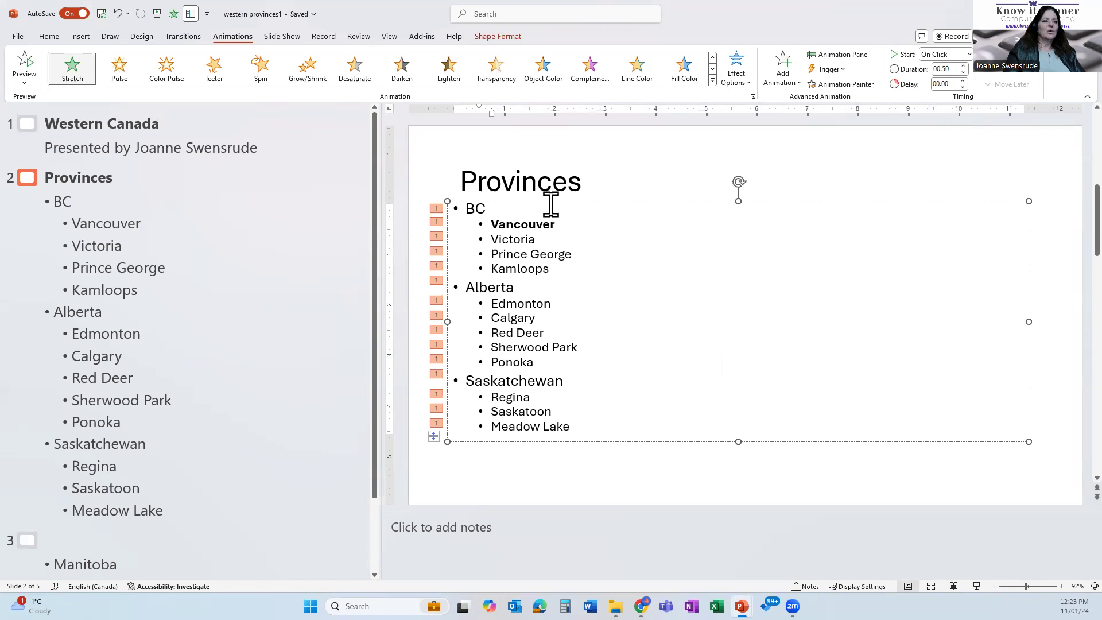
left_click(739, 75)
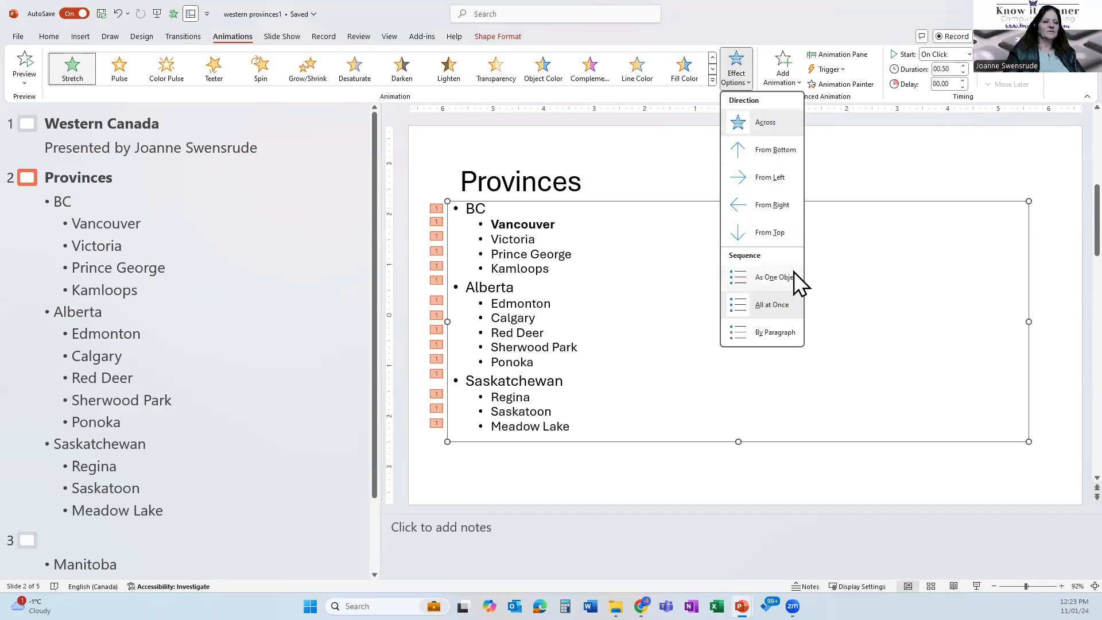
left_click(776, 332)
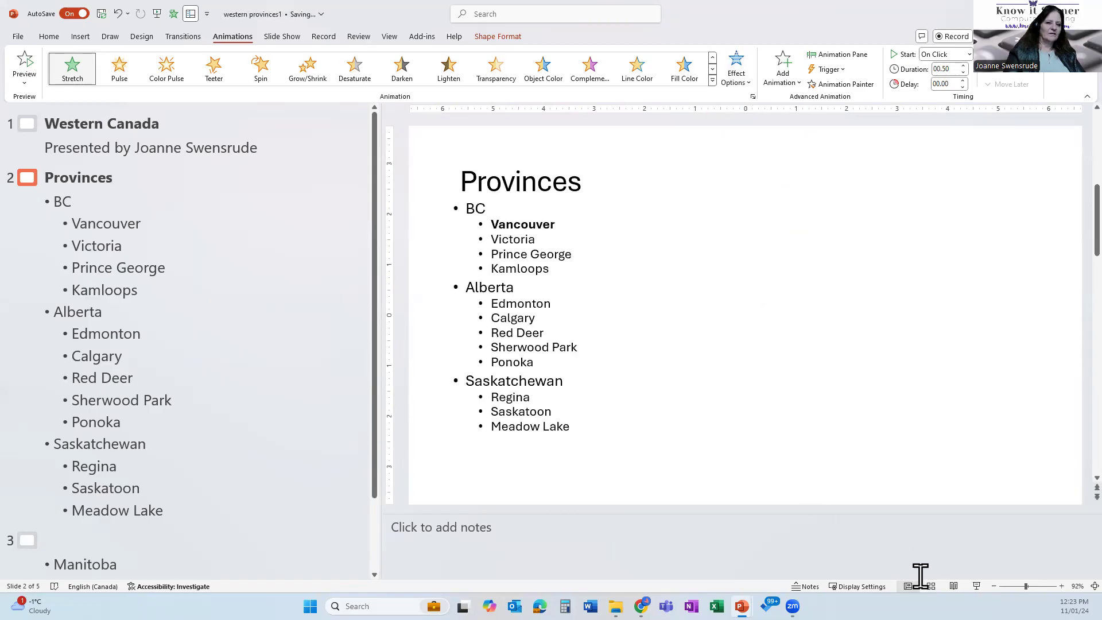
Step: Play the Provinces slide in Reading View, bringing in BC, Alberta and Saskatchewan one by one, and return to editing
left_click(953, 586)
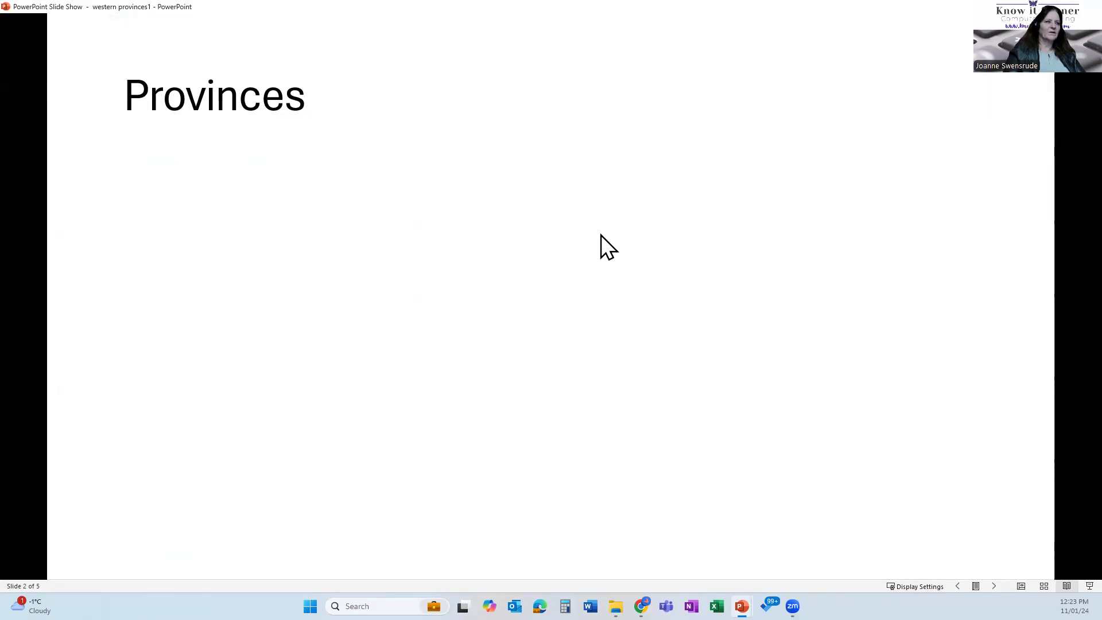
left_click(581, 180)
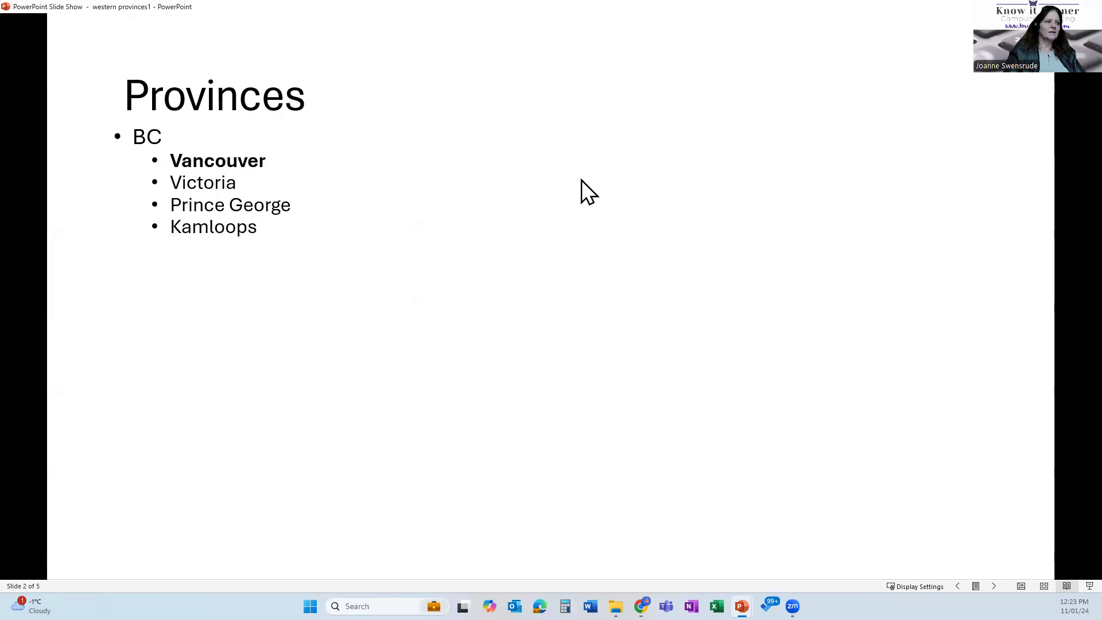
left_click(581, 180)
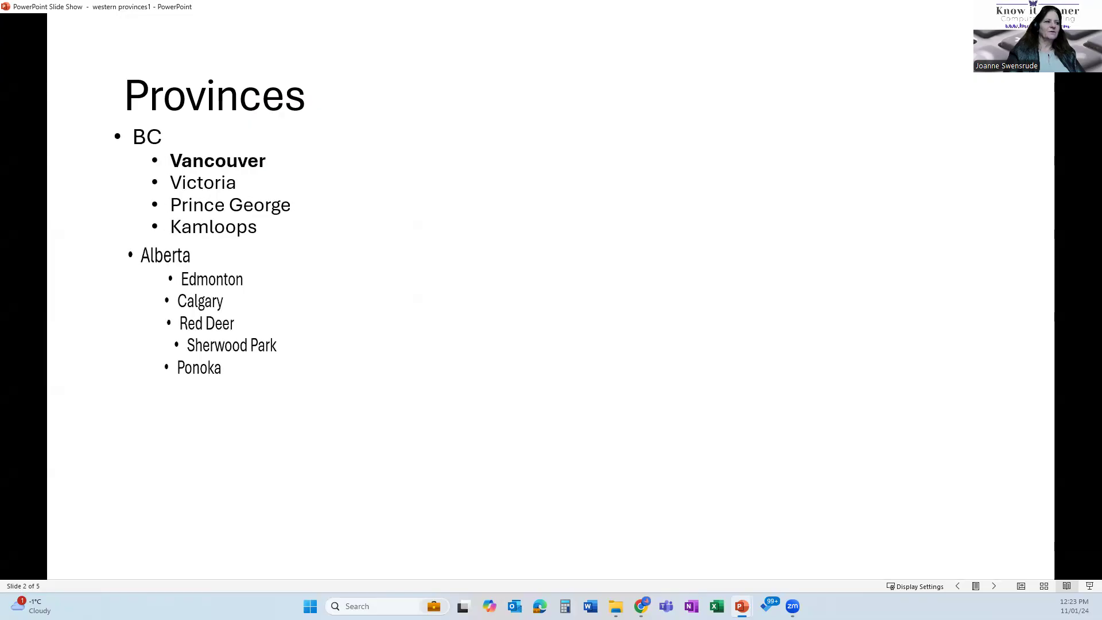
left_click(581, 180)
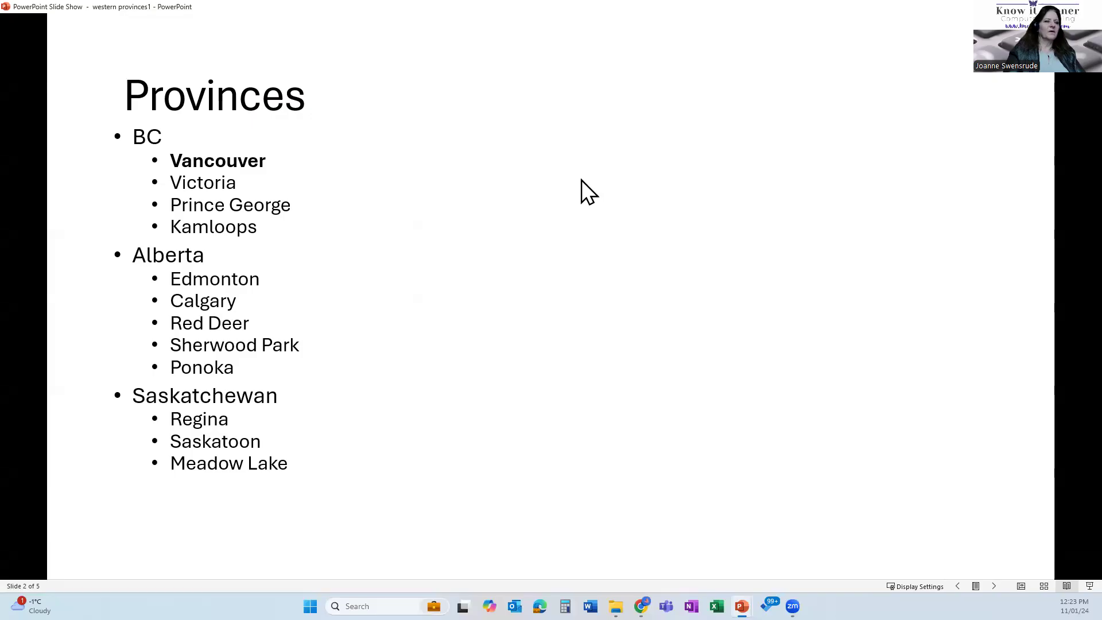
key("Escape")
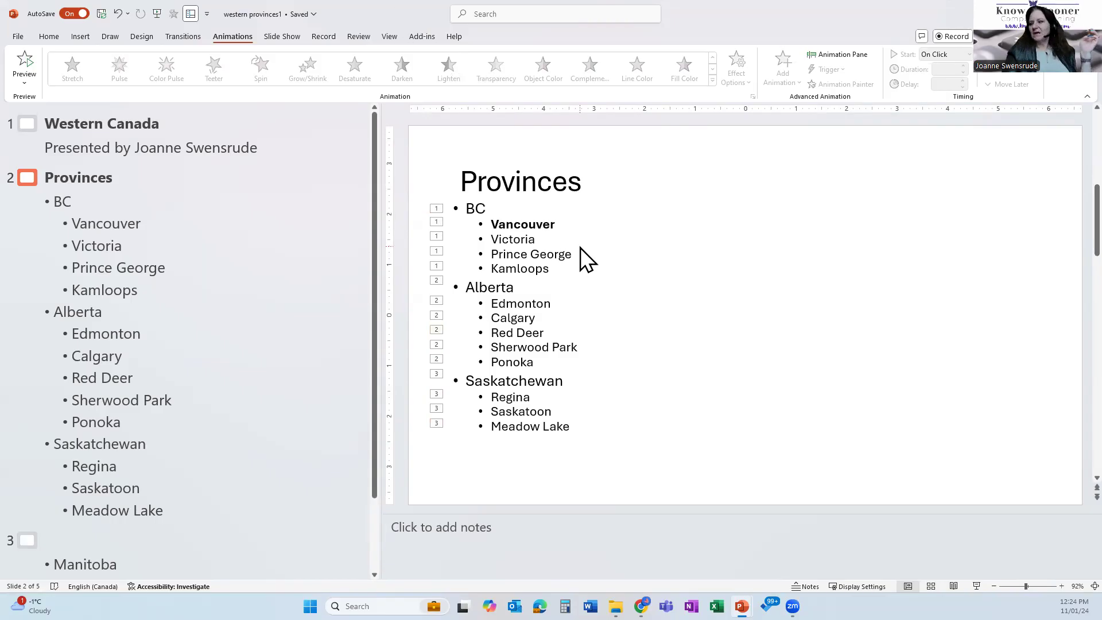
Step: Play the Provinces slide's By Paragraph animation in Reading View through BC, Alberta and Saskatchewan, and return to editing
left_click(550, 247)
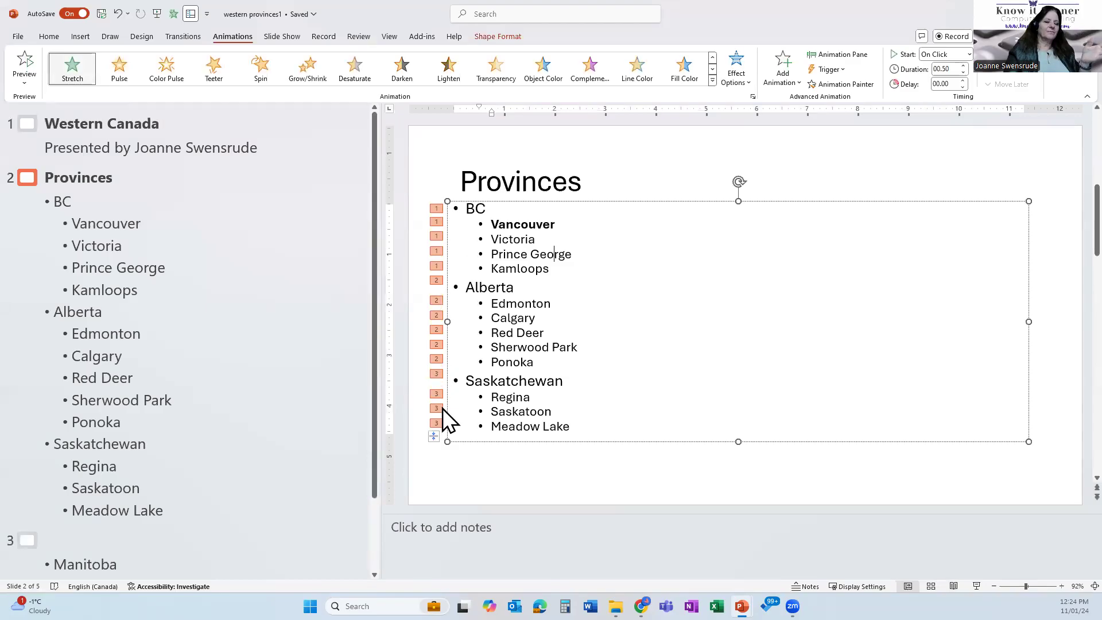
left_click(604, 202)
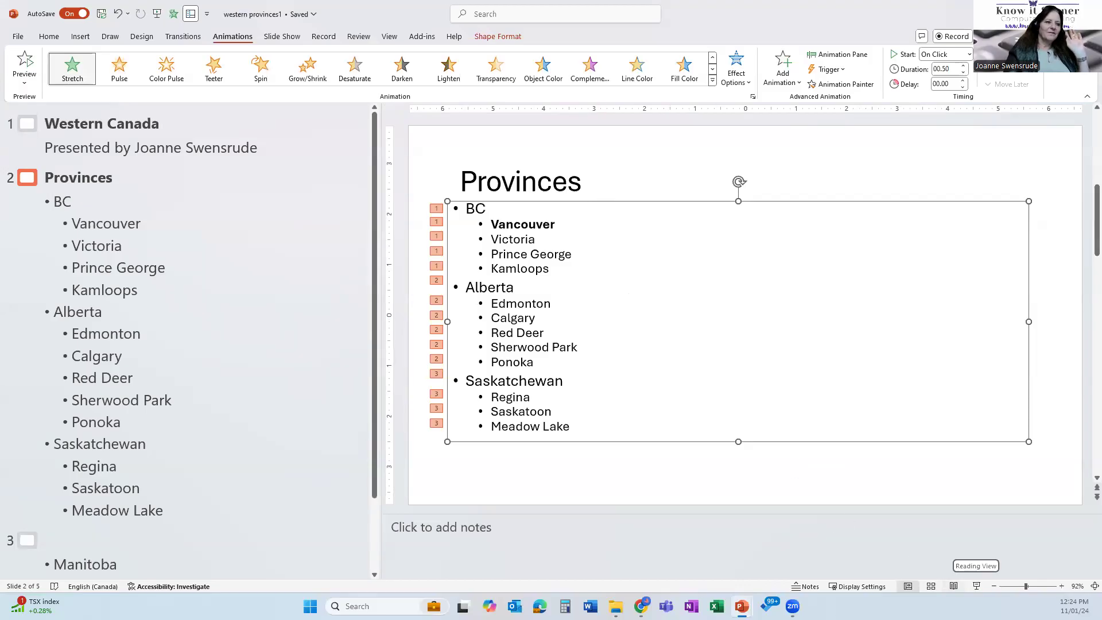
left_click(954, 586)
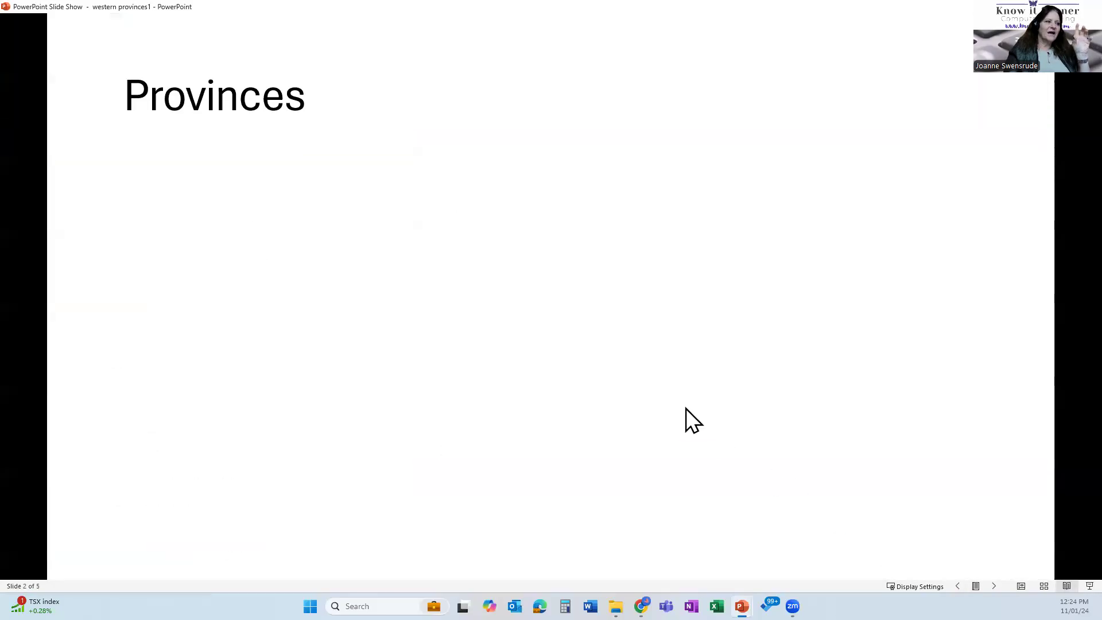
left_click(504, 229)
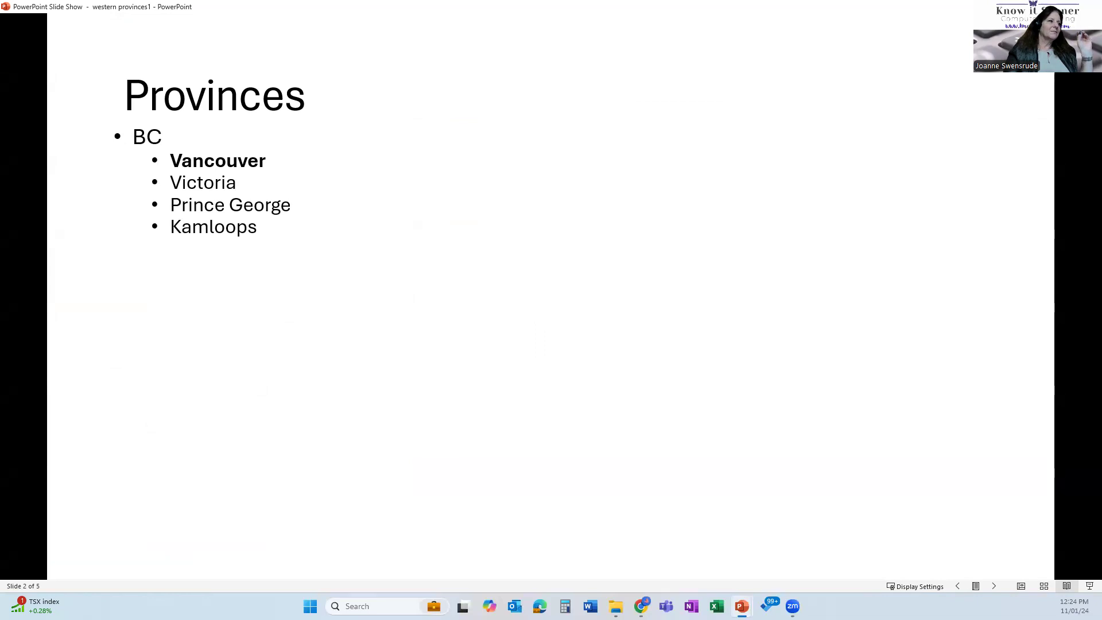
key("Right")
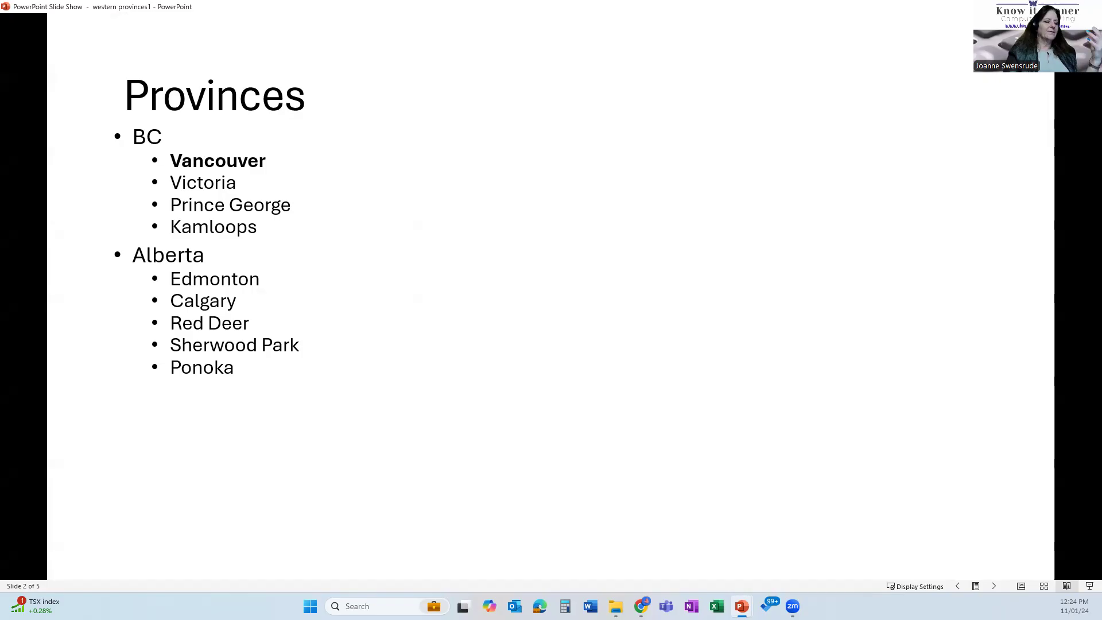
key("Right")
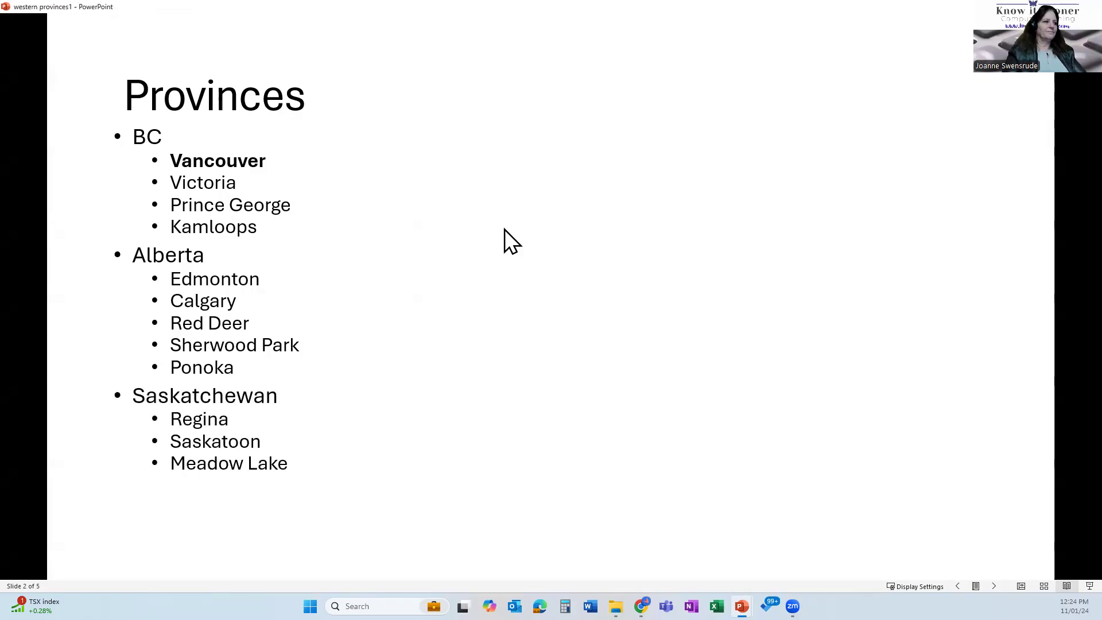
key("Escape")
Step: Show the Animation Pane for the Provinces body placeholder, and restore the presentation window to a smaller size widened to fit slide and pane
left_click(560, 238)
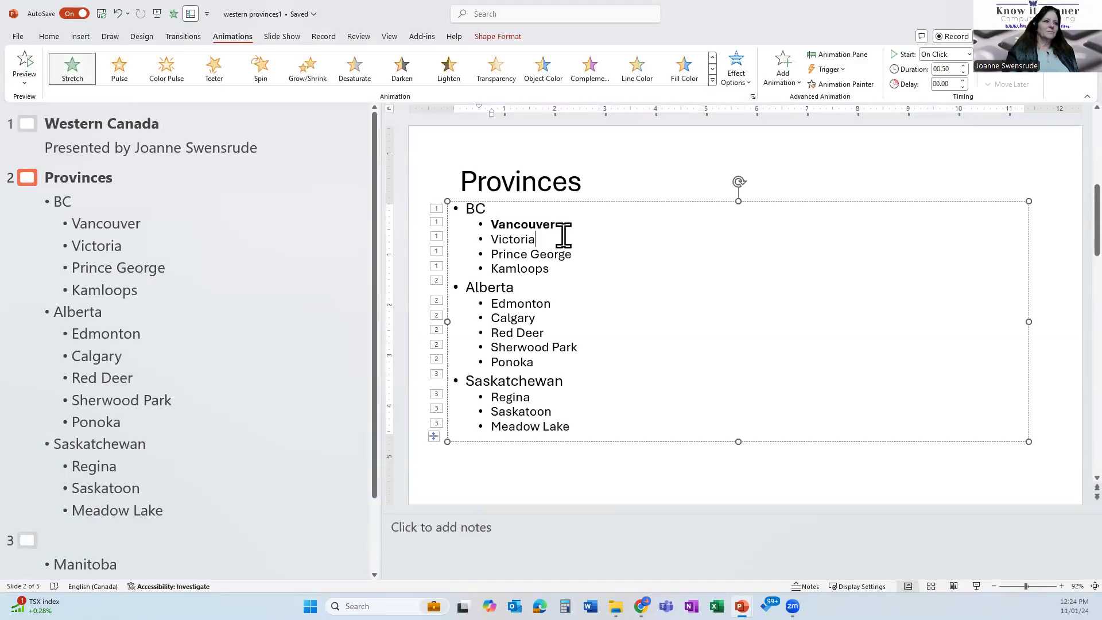
left_click(582, 201)
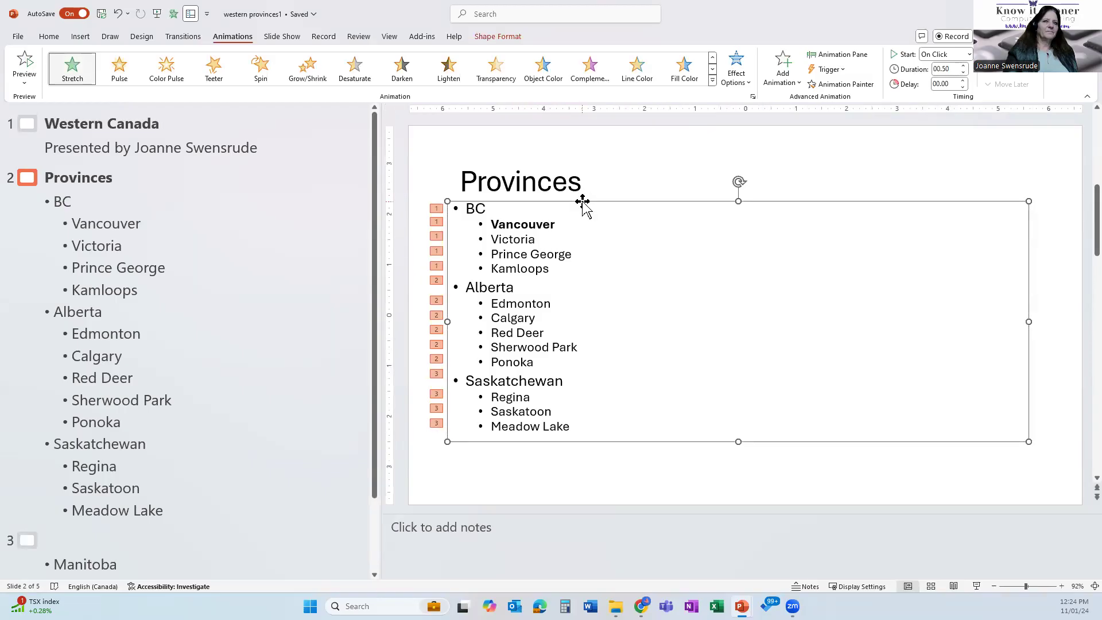
right_click(642, 198)
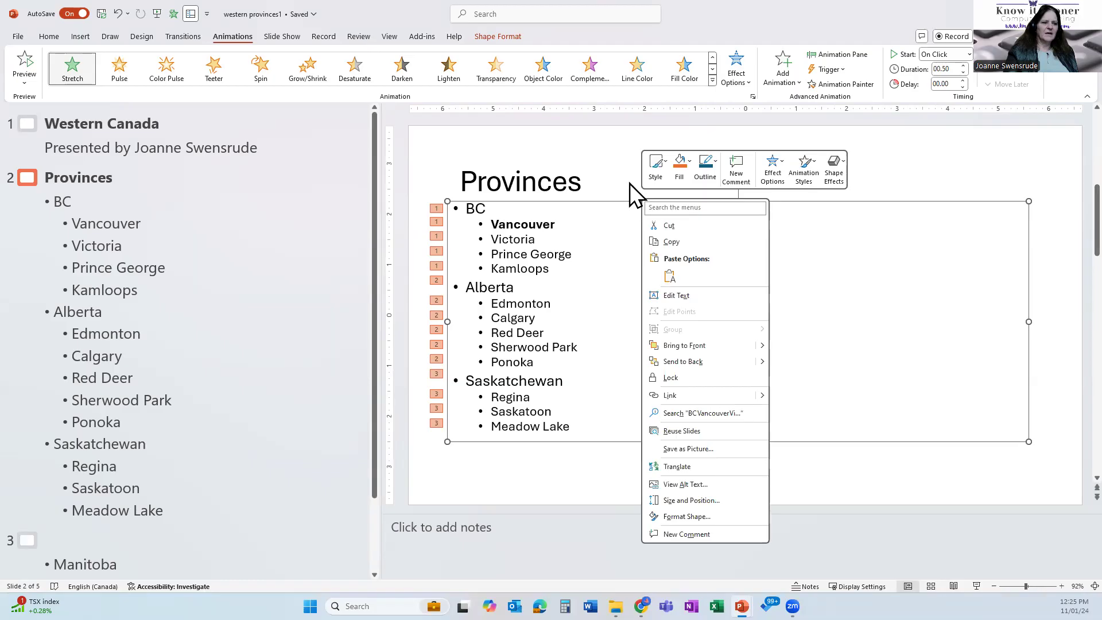
key("Escape")
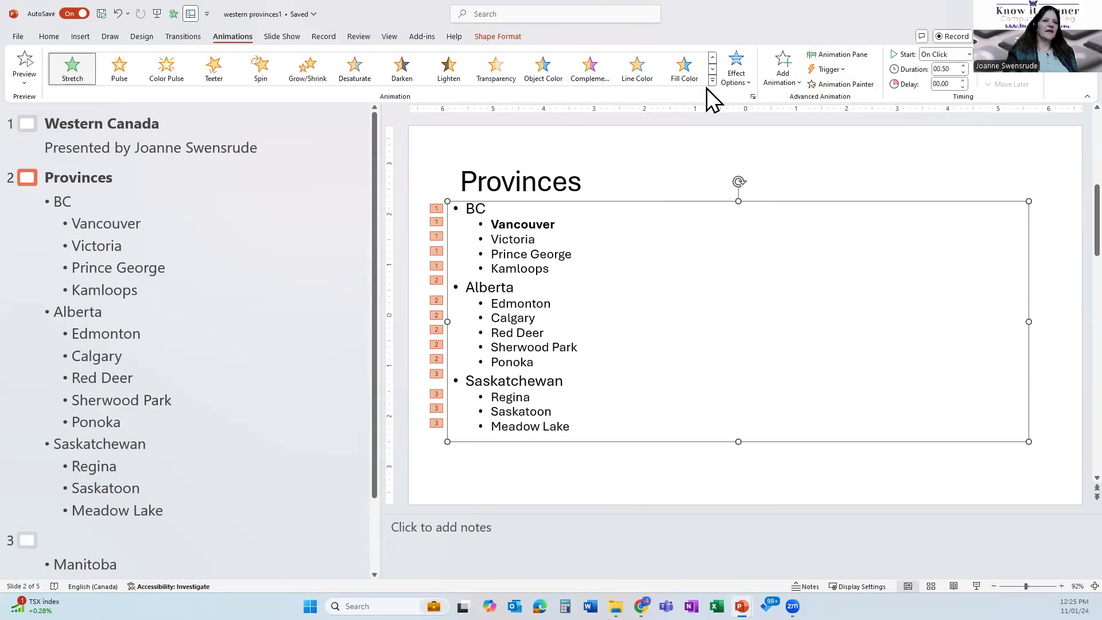
left_click(825, 56)
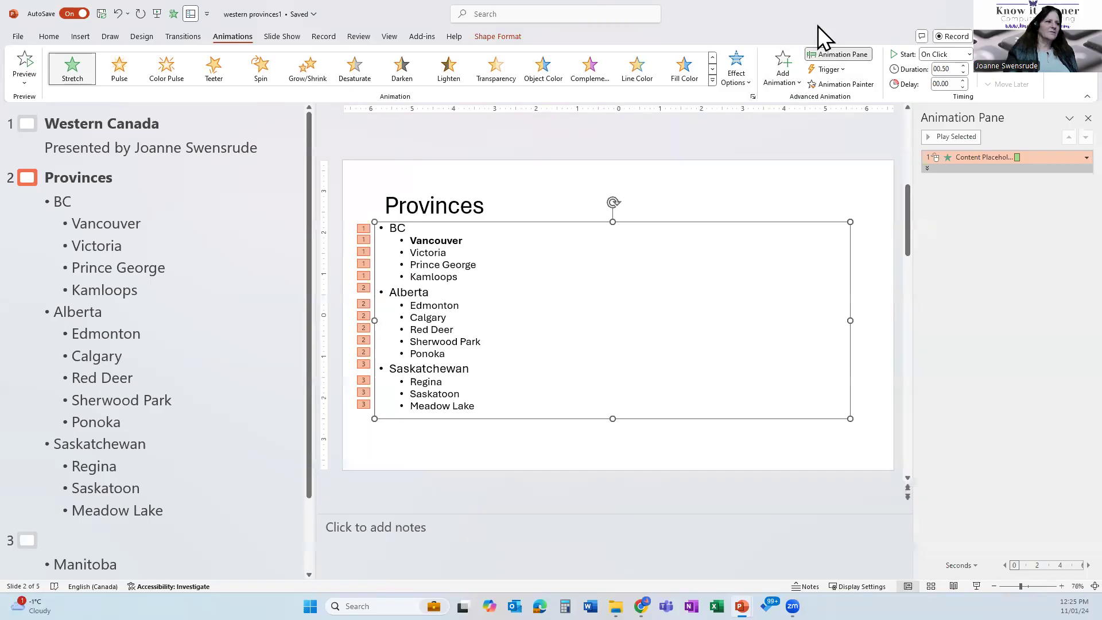
double_click(278, 17)
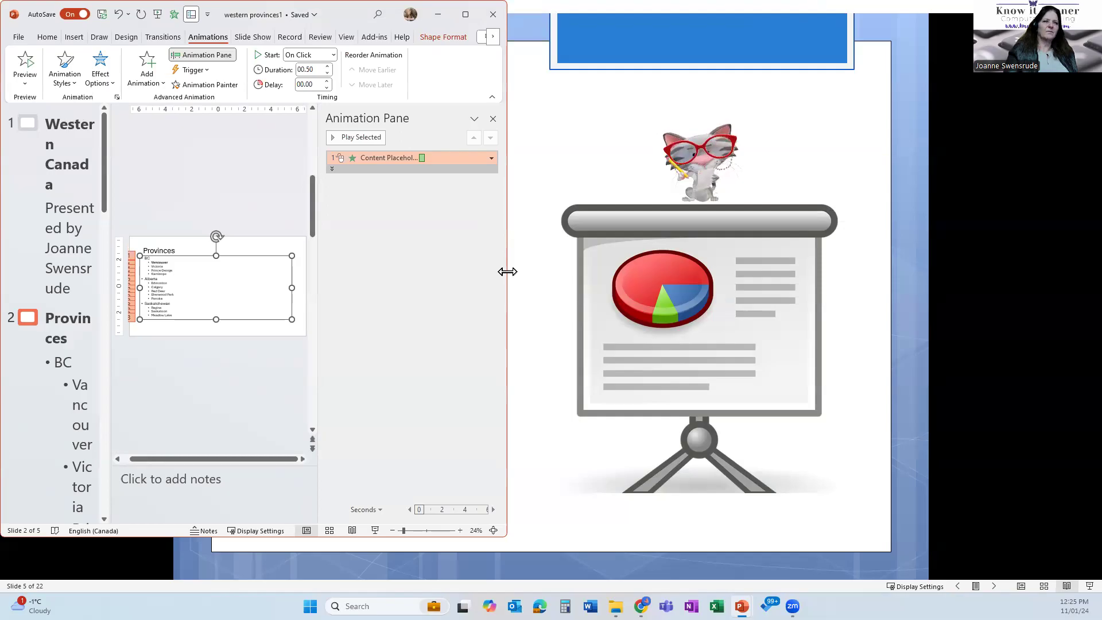
left_click_drag(508, 272, 910, 287)
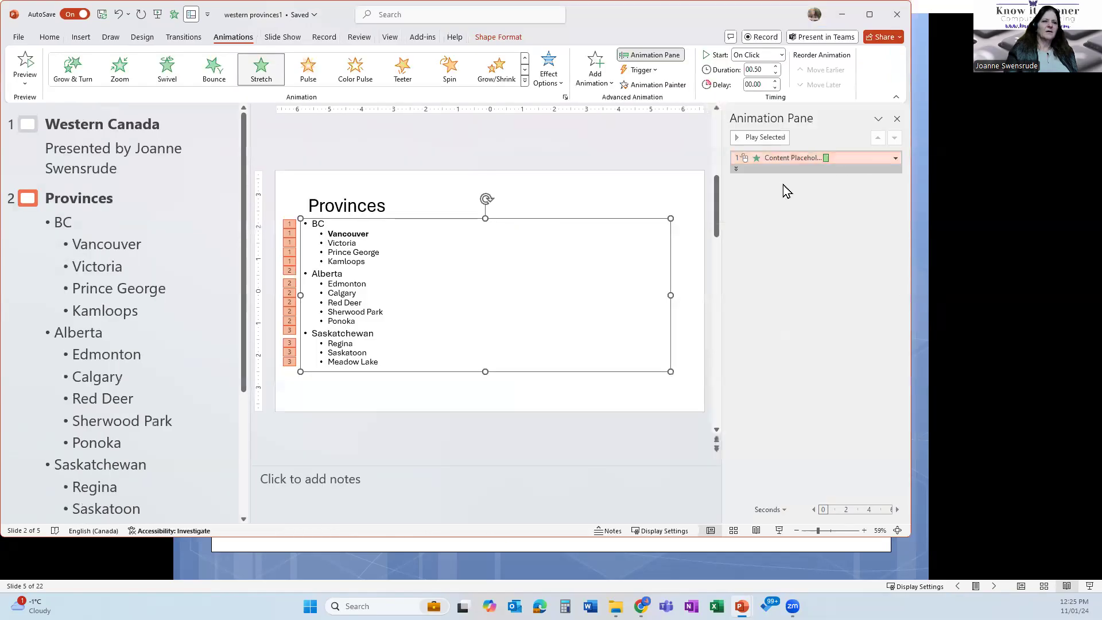
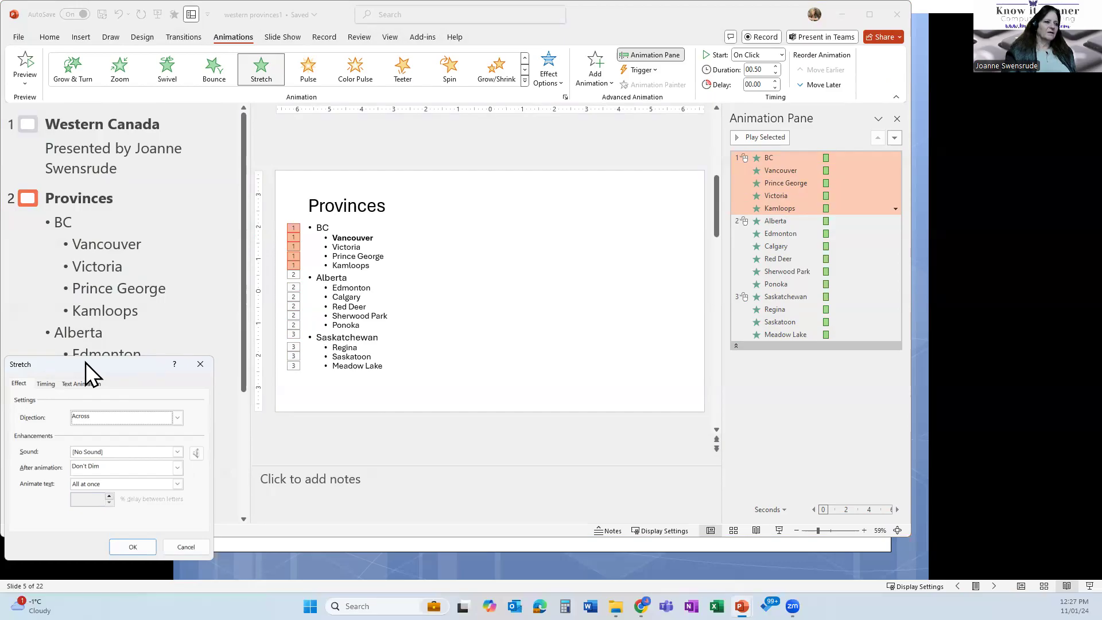
Step: Set the Stretch effect of BC and its four cities to dim to the light grey Shadows scheme color after animation, keeping text All at once
left_click(646, 356)
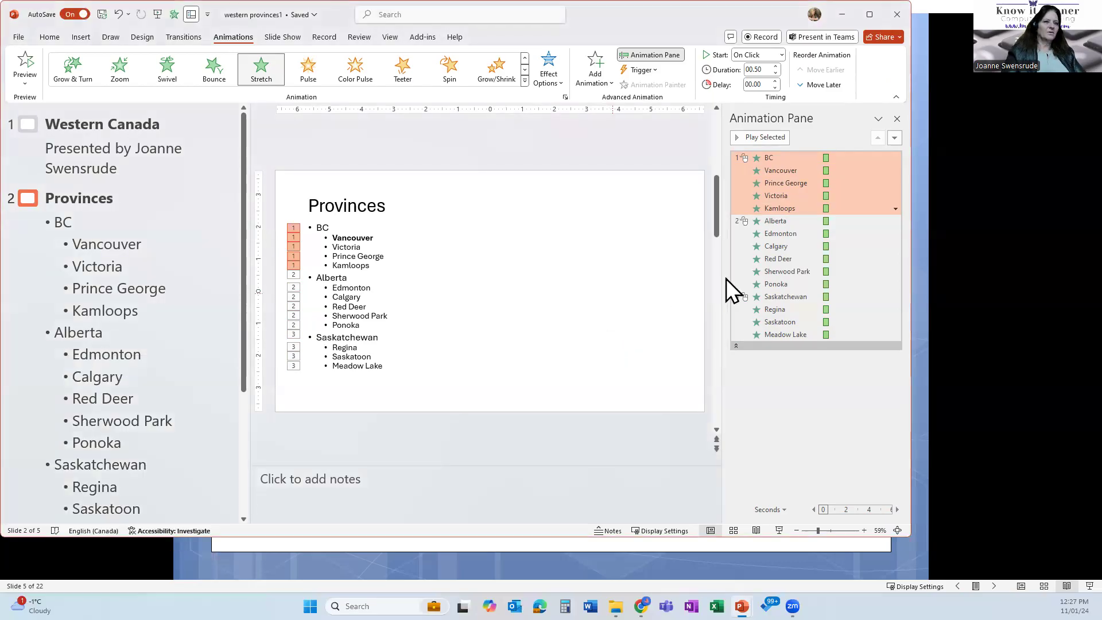
left_click(896, 208)
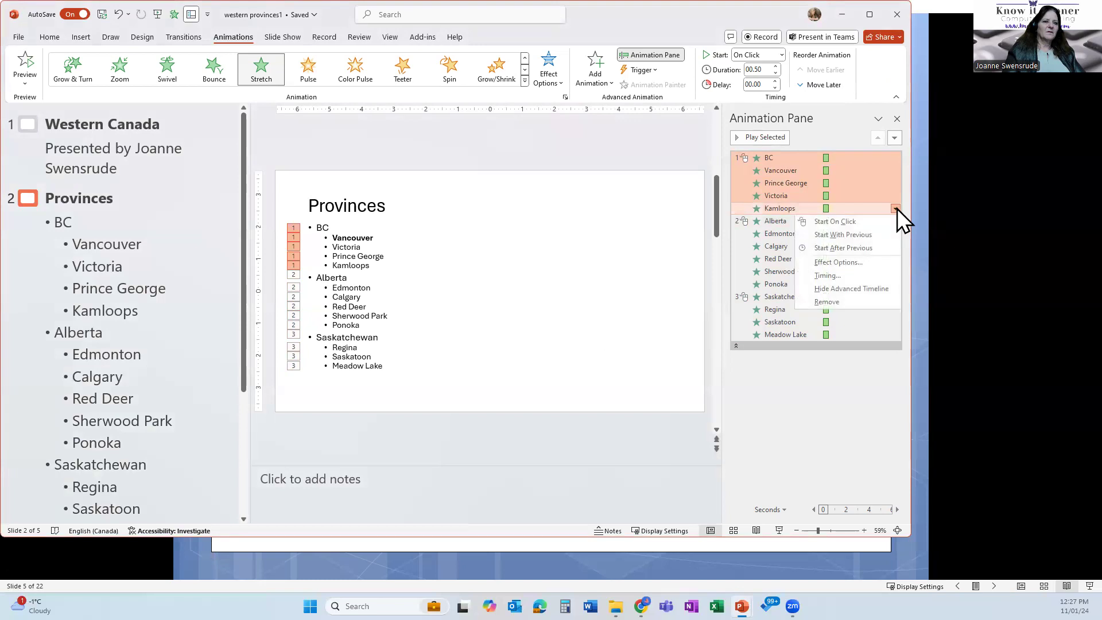
left_click(844, 263)
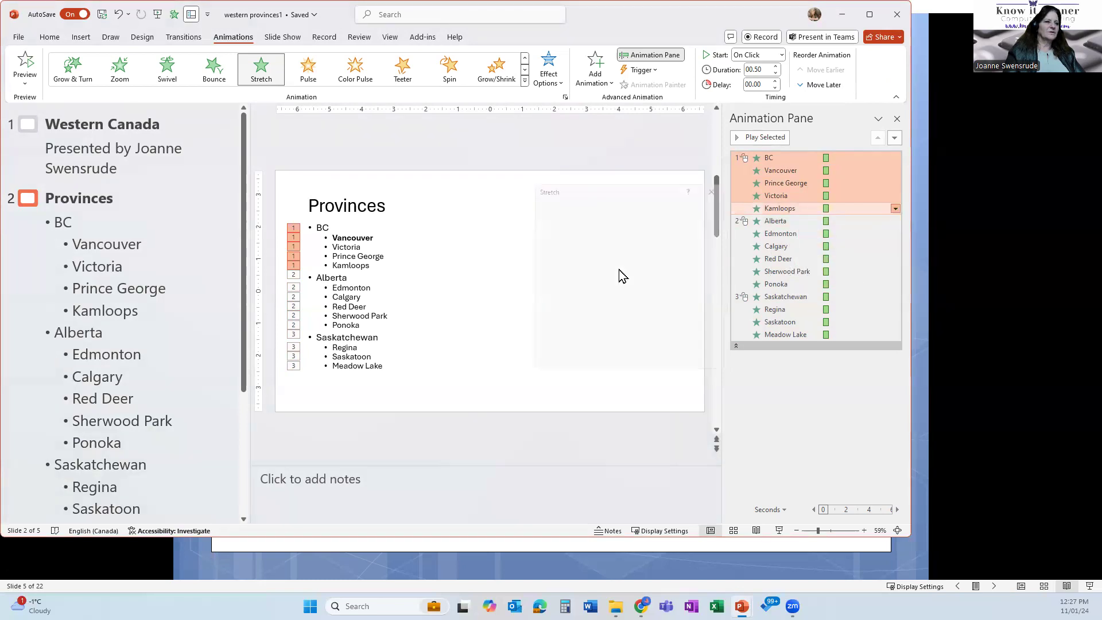
left_click(692, 280)
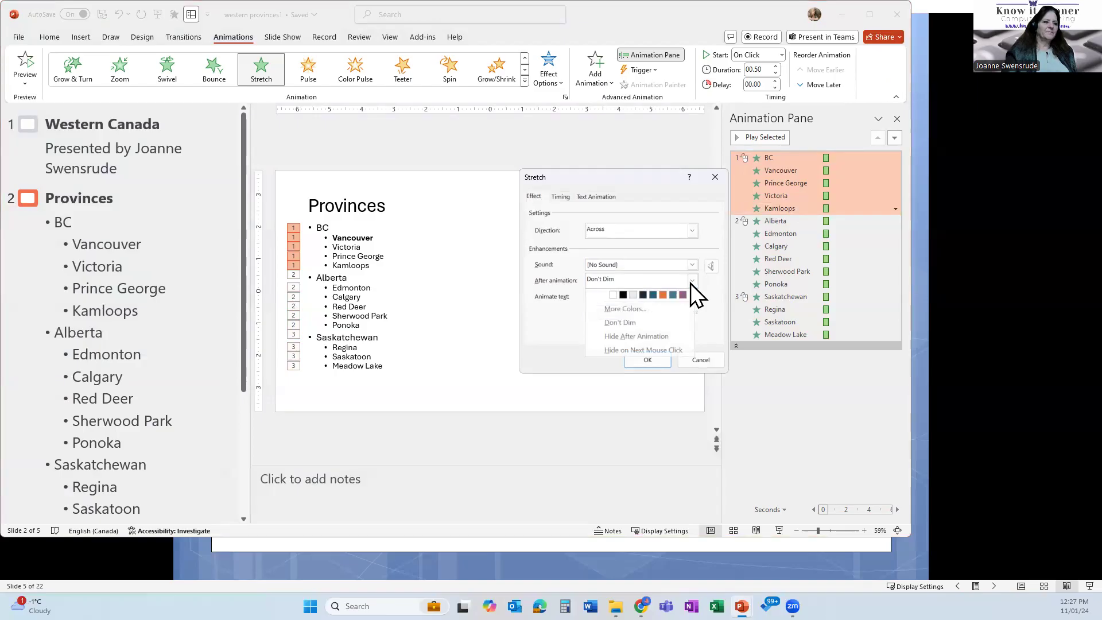
left_click(633, 294)
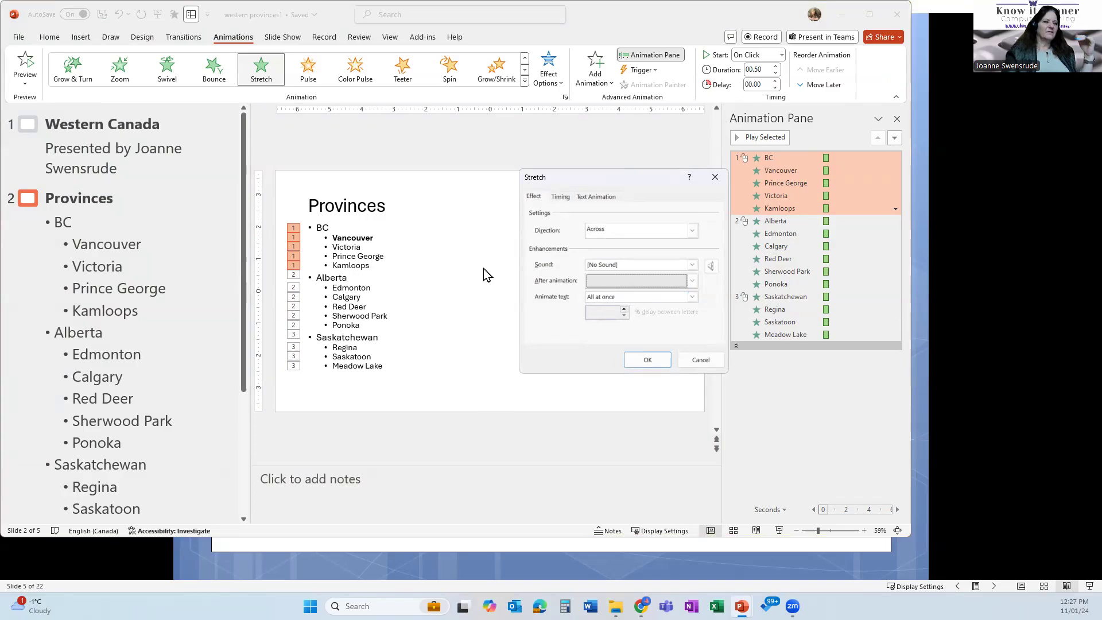
left_click(692, 281)
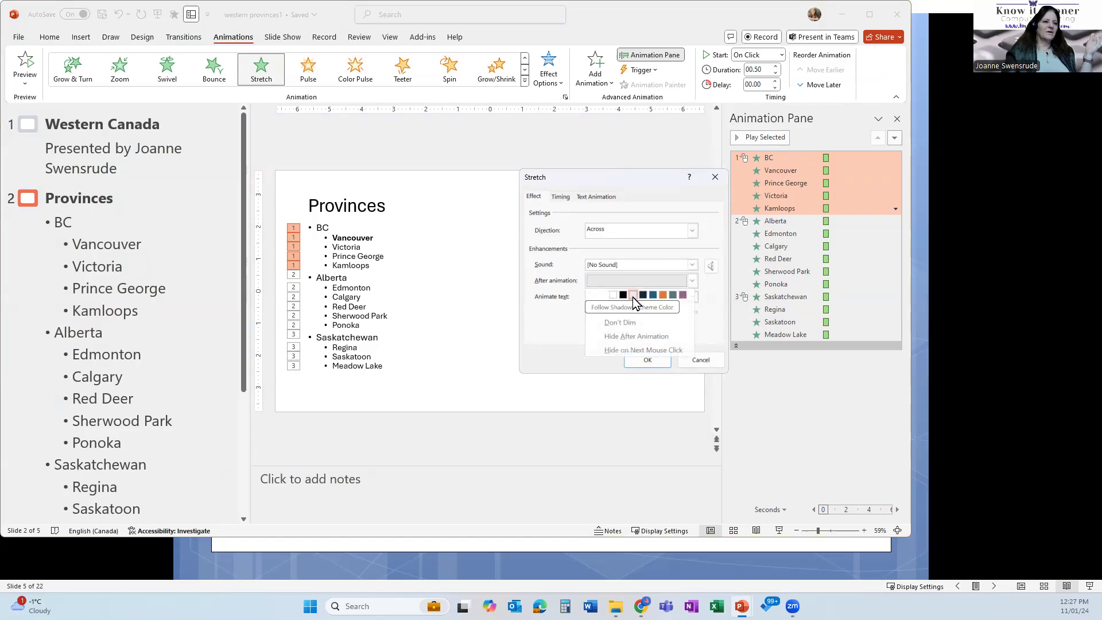
left_click(713, 297)
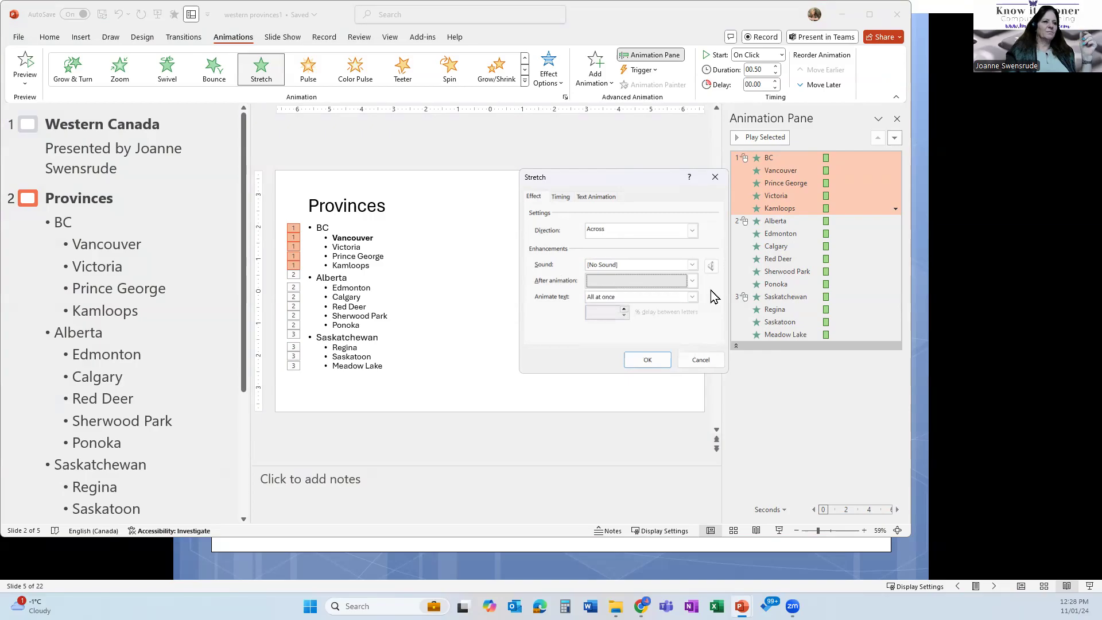
left_click(692, 298)
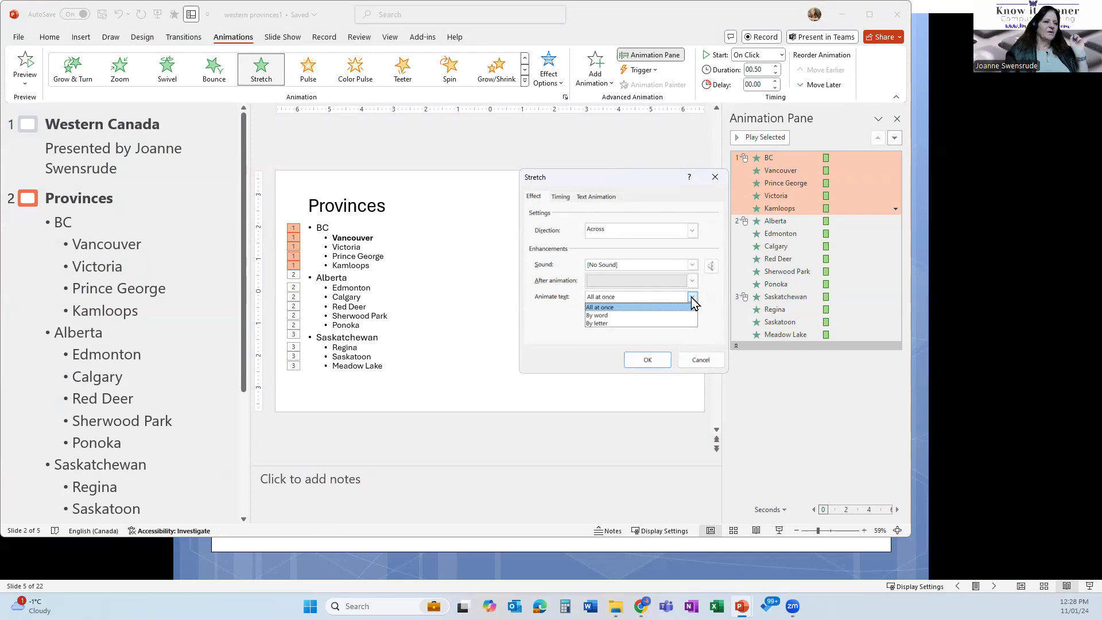
left_click(692, 297)
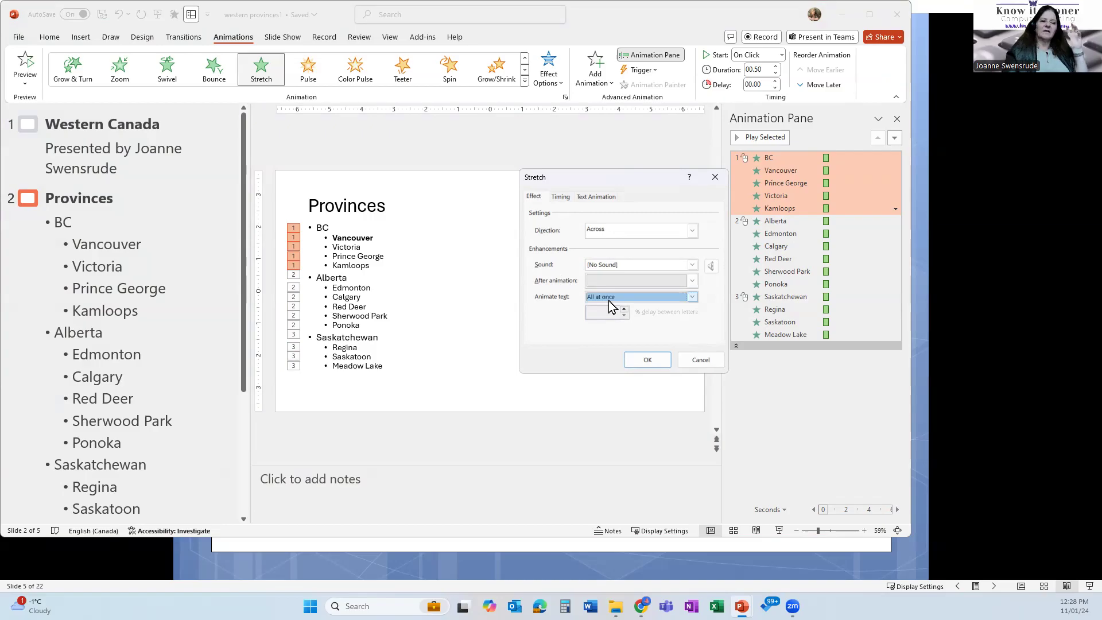
left_click(646, 361)
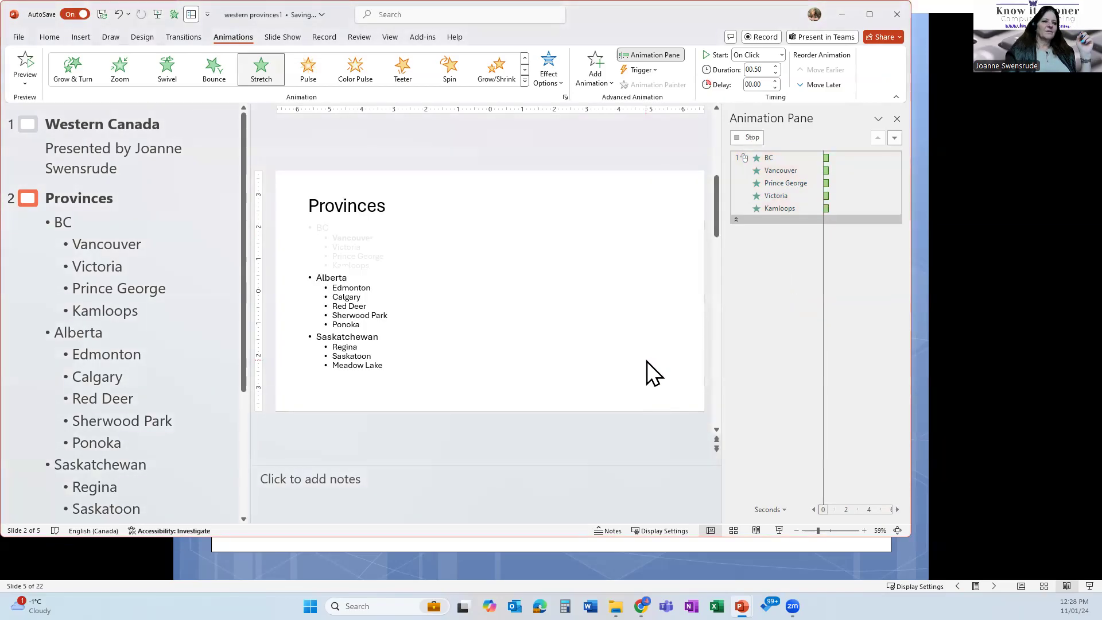
Step: Play the Provinces slide in Reading View to check the dimming of the BC group as Alberta and Saskatchewan come in, and return to editing
left_click(756, 530)
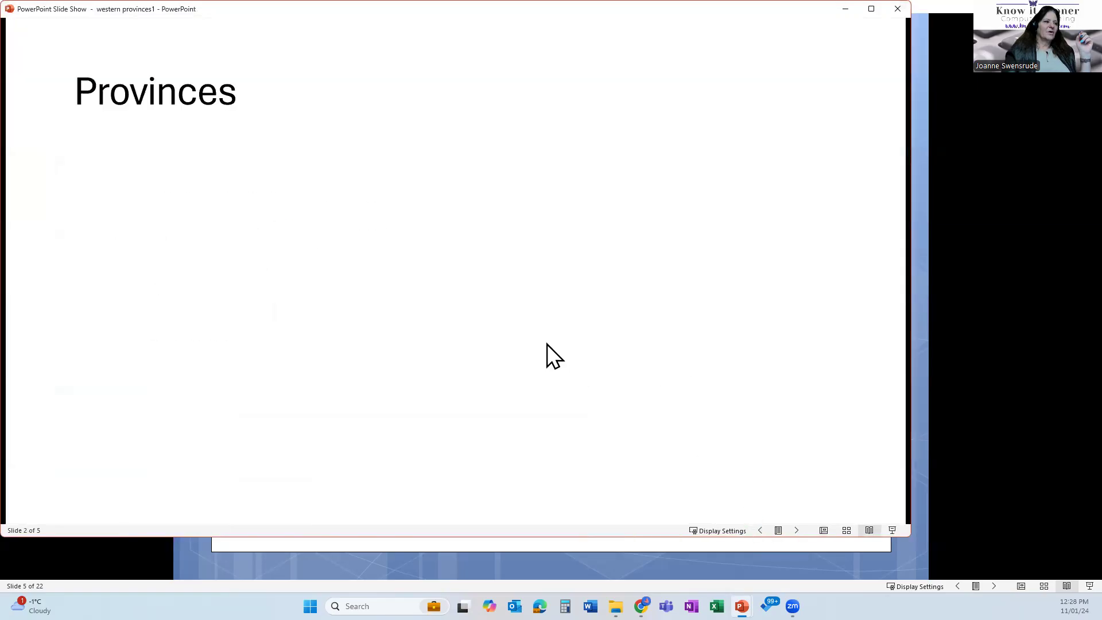
left_click(414, 236)
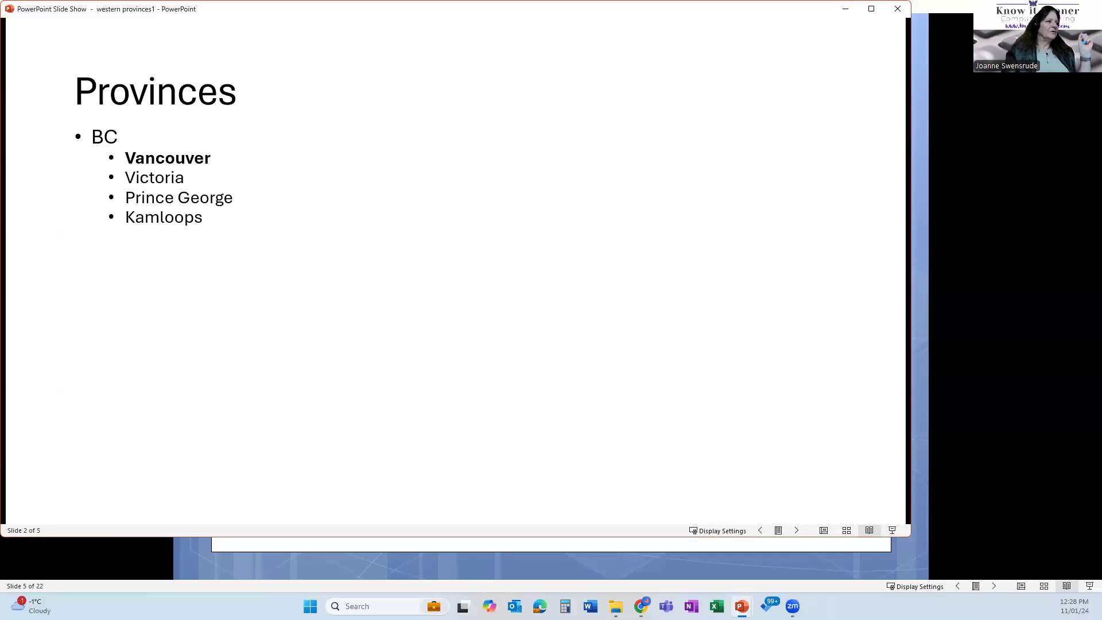
left_click(414, 236)
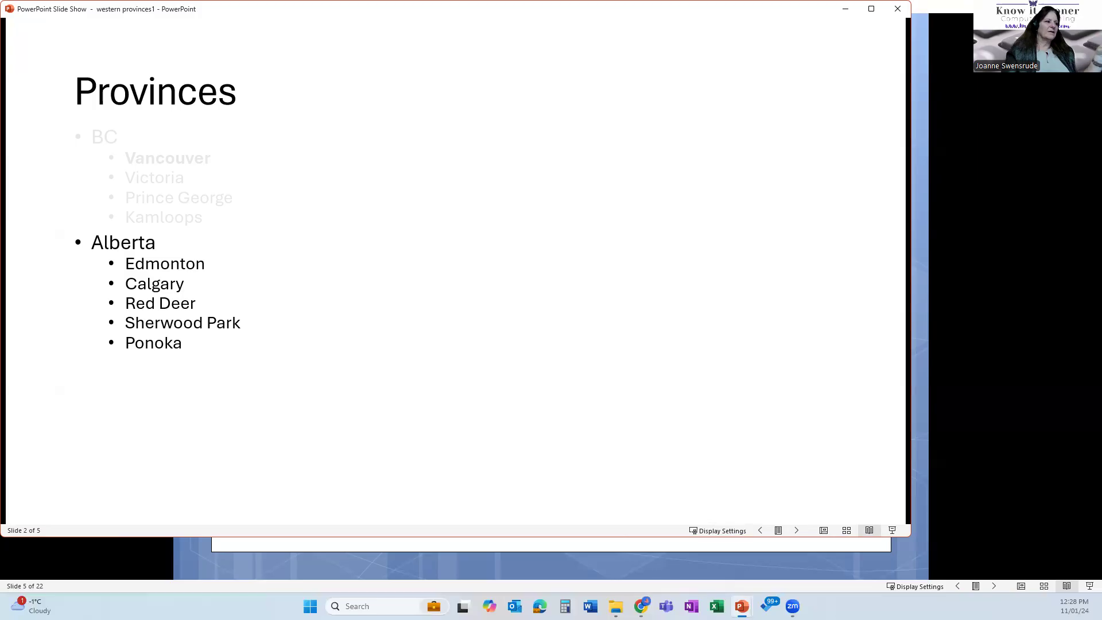
key("Right")
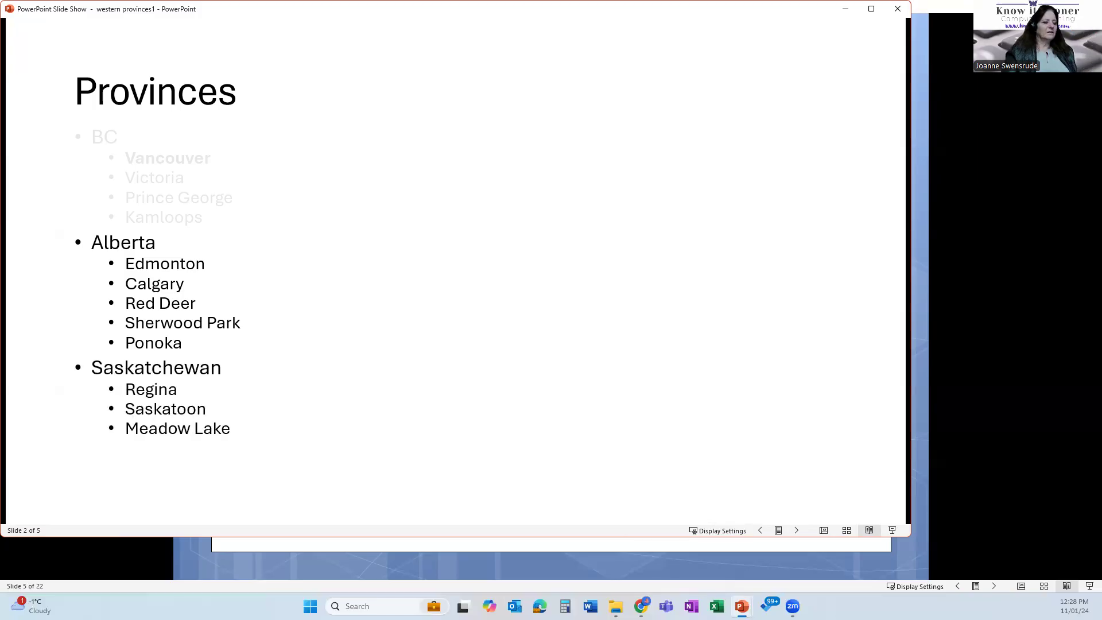
key("Escape")
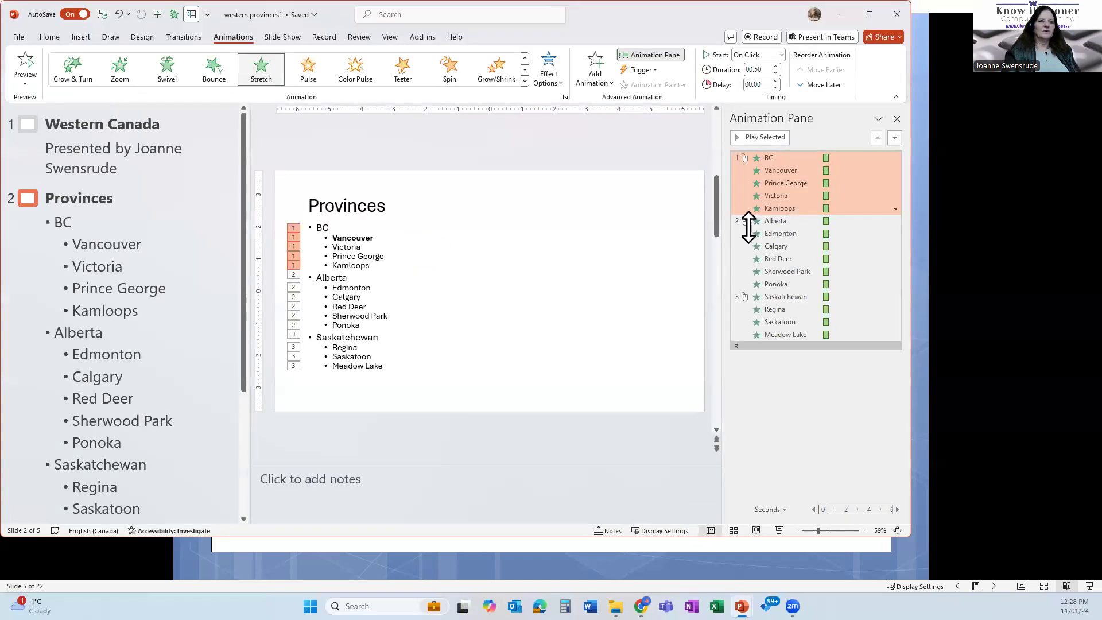
Step: Set the Stretch effect of Alberta and its five cities to dim to the light grey scheme color after animation, keeping text All at once
left_click(777, 221)
left_click_drag(784, 241, 780, 289)
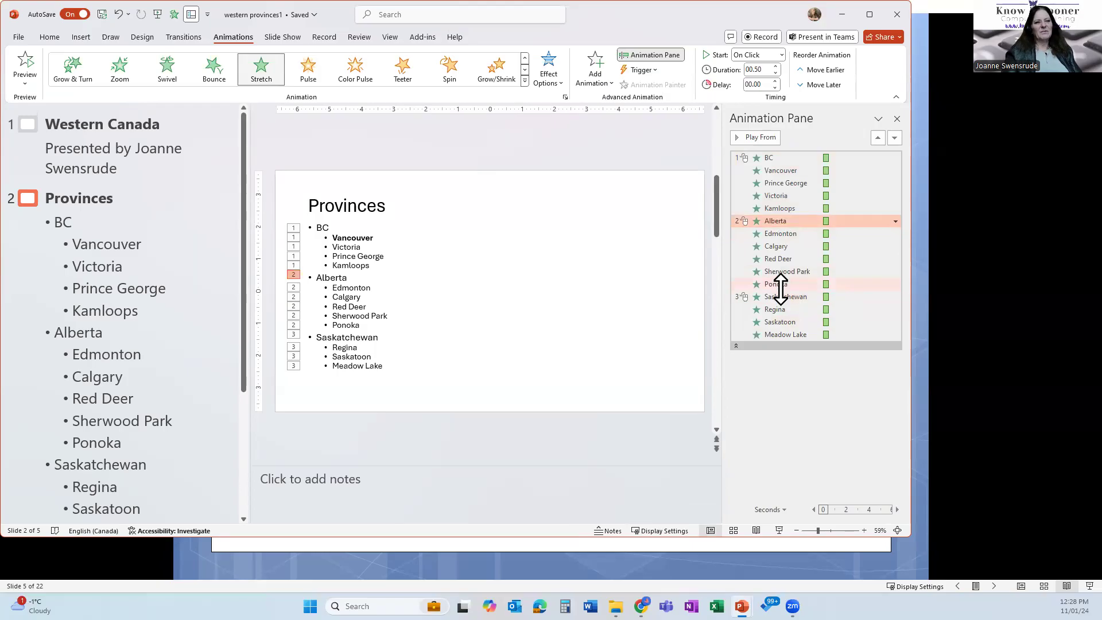
left_click(780, 284, "shift")
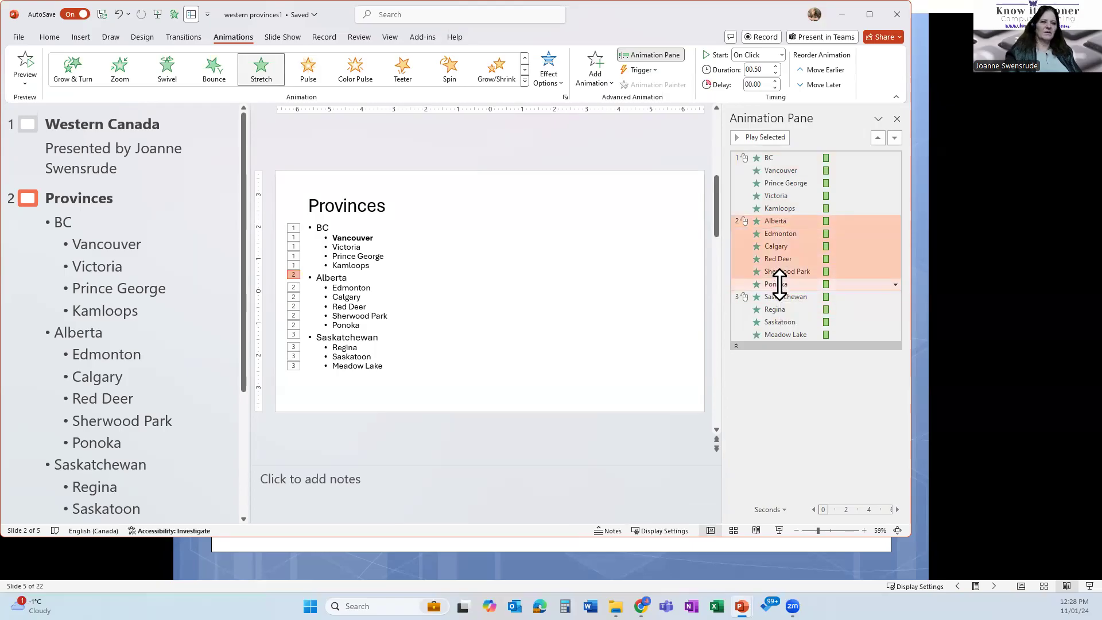
left_click(894, 284)
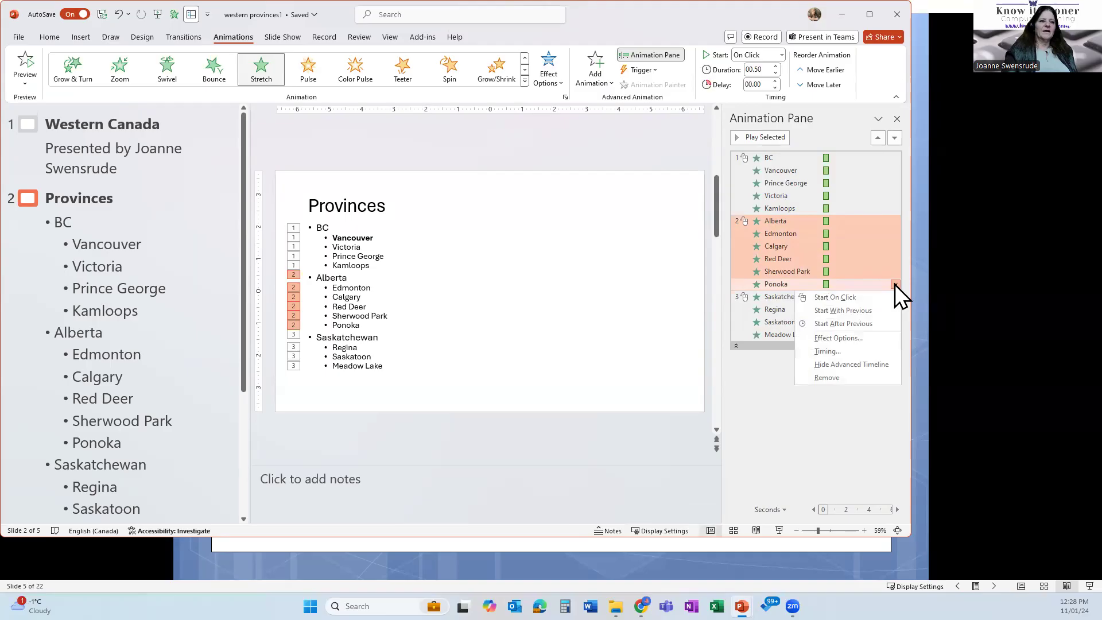
left_click(845, 339)
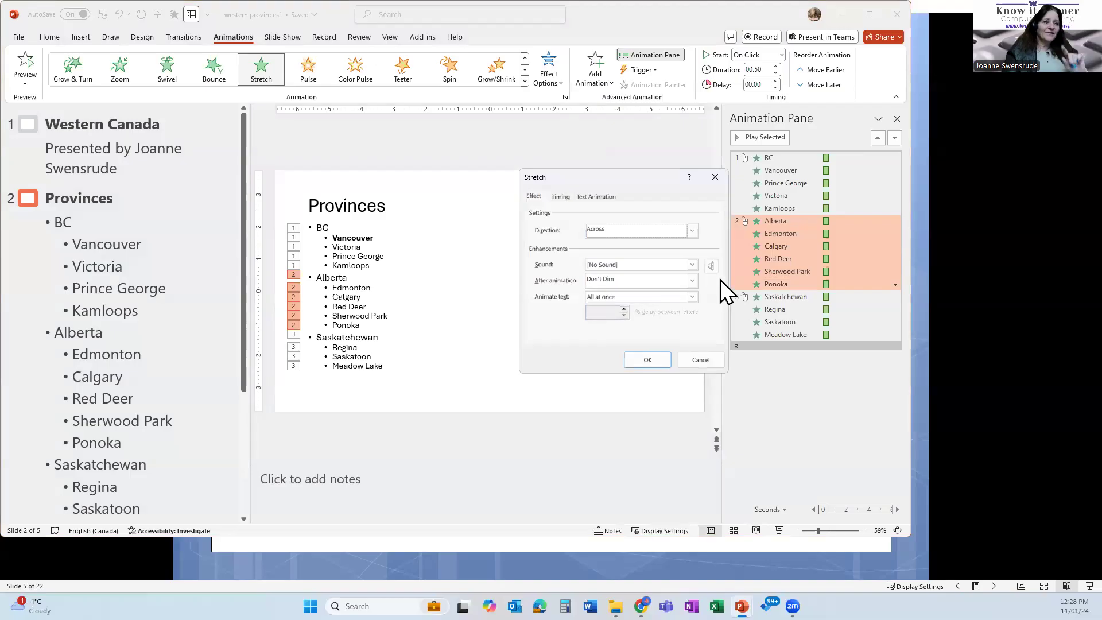
left_click(689, 281)
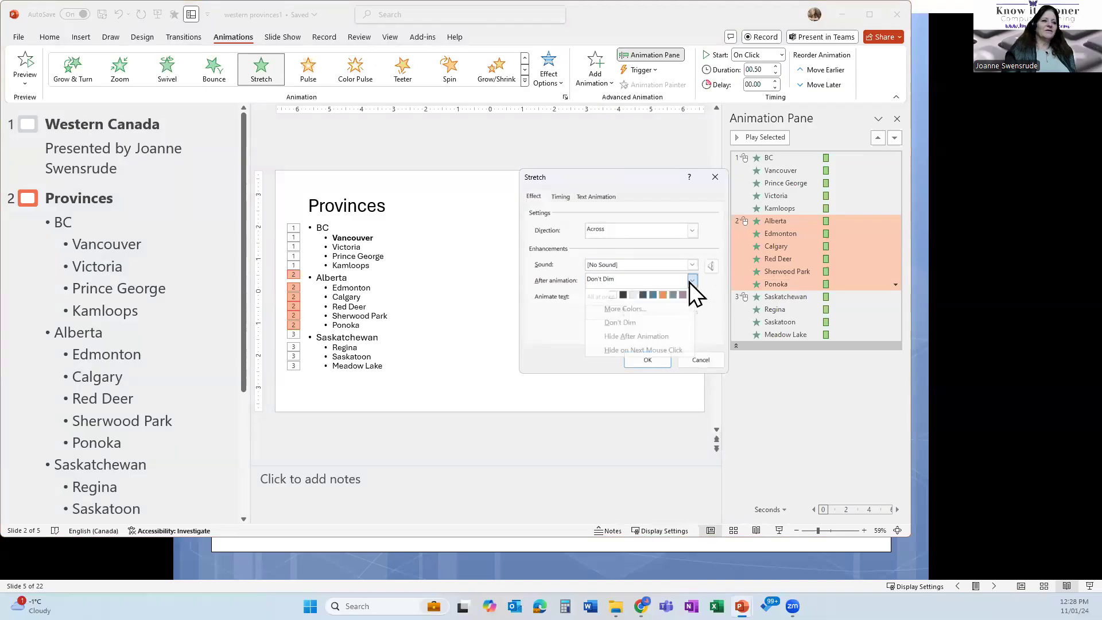
left_click(630, 295)
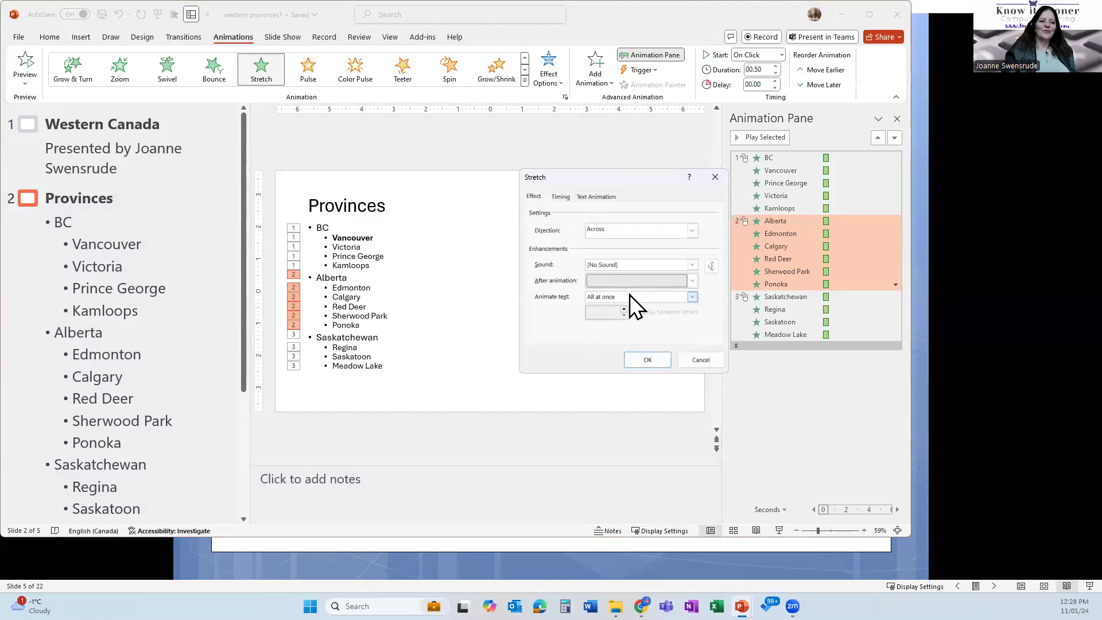
left_click(561, 196)
left_click(597, 197)
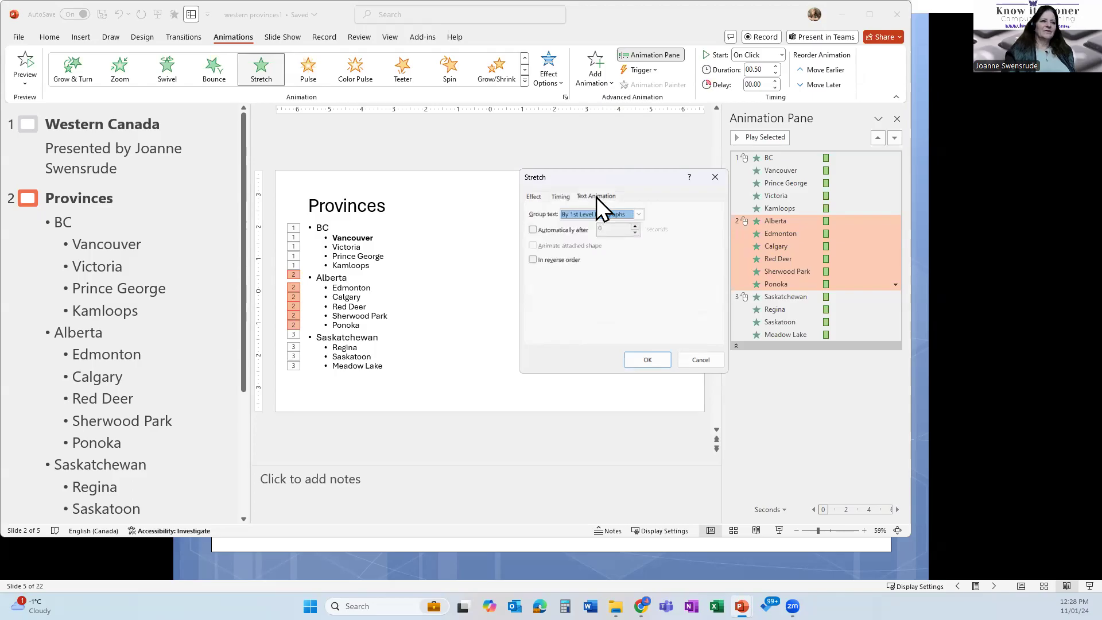
left_click(564, 196)
left_click(535, 197)
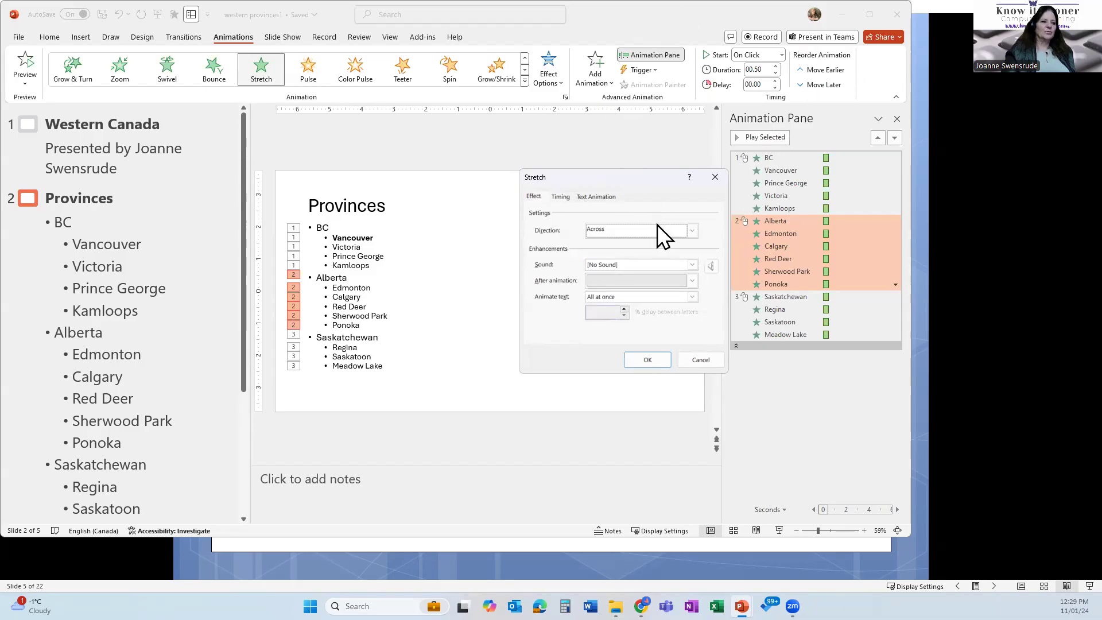
left_click(655, 360)
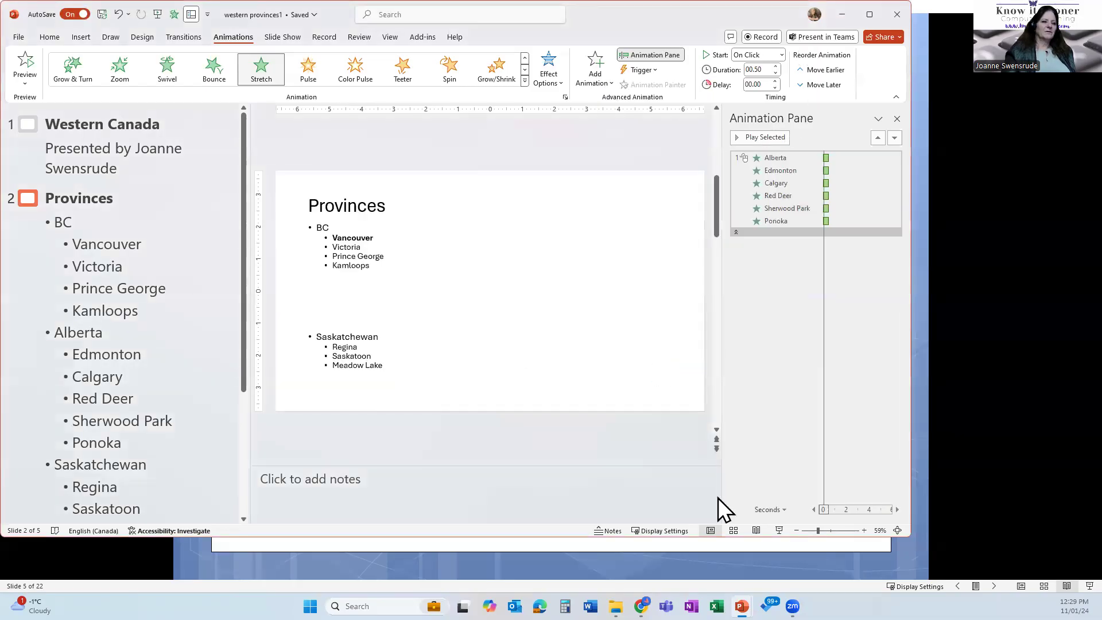
Step: Play the Provinces slide in Reading View to check the dimming of the BC and Alberta groups, and return to editing
left_click(755, 531)
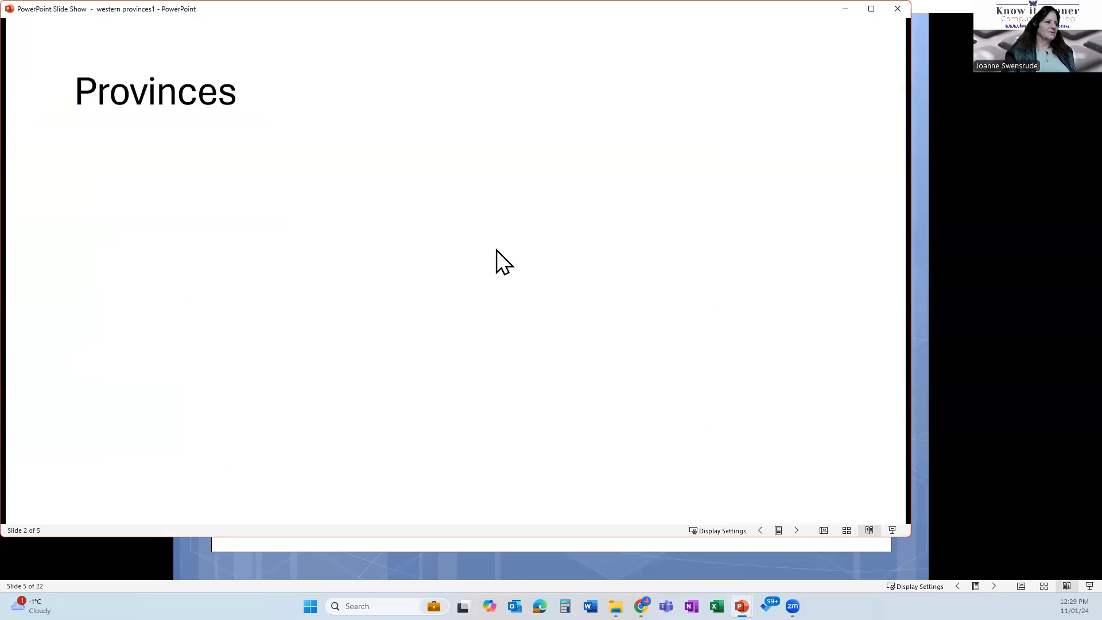
left_click(497, 250)
left_click(497, 250)
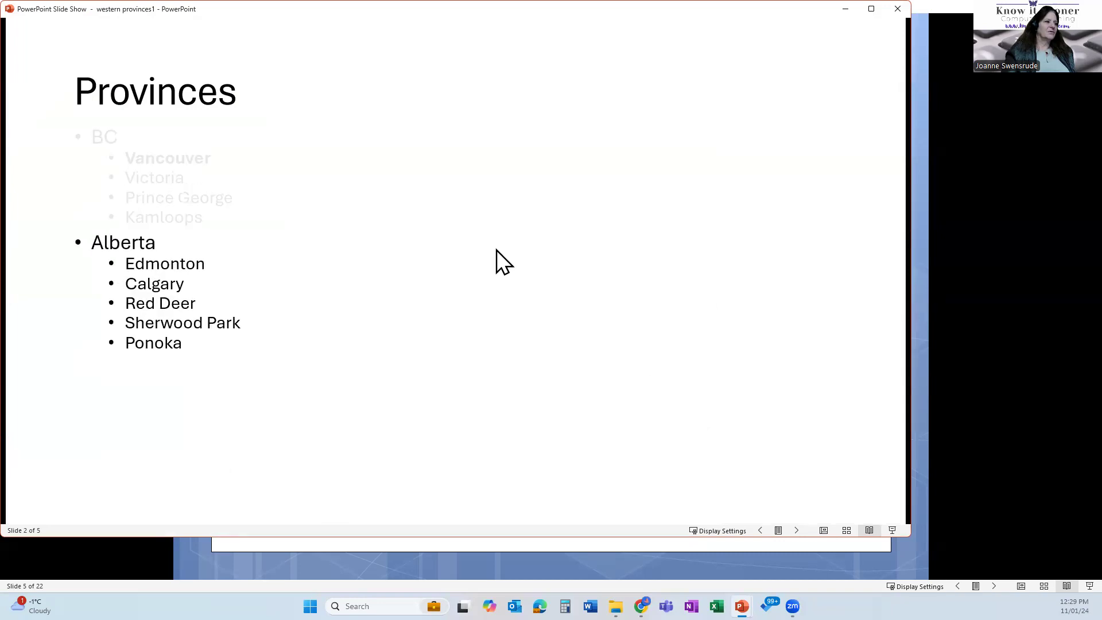
left_click(497, 250)
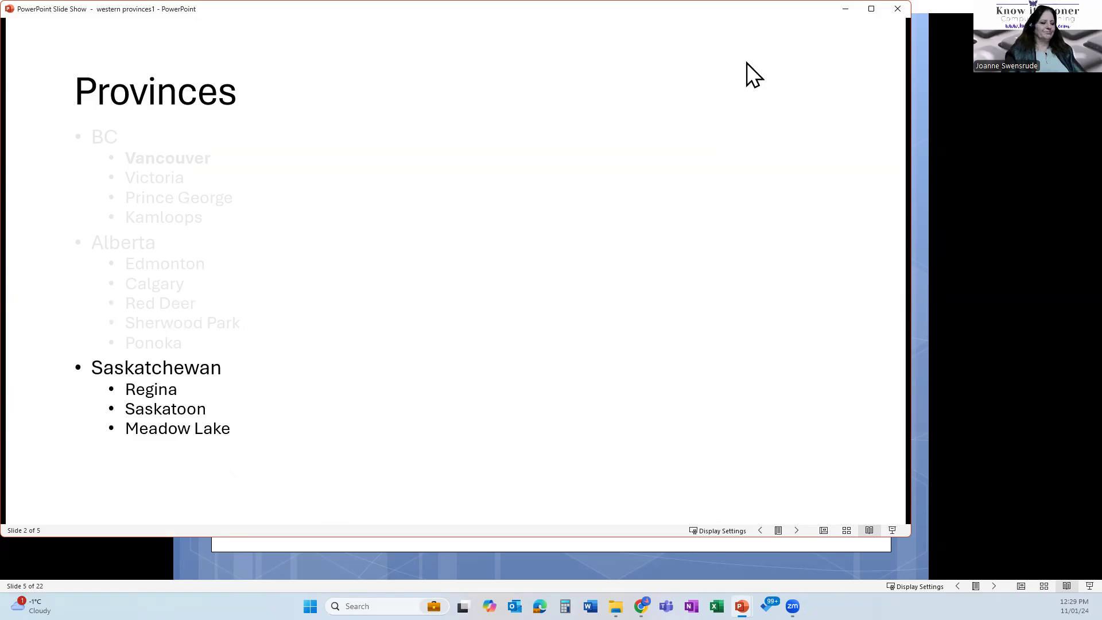
key("Escape")
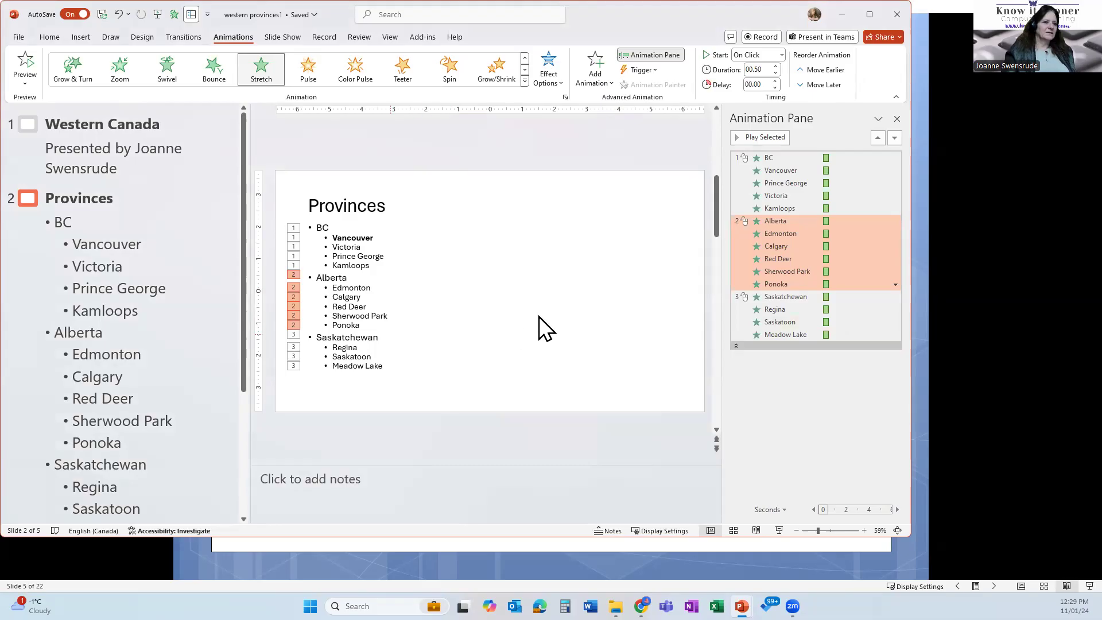
Step: Narrow the outline pane to enlarge the Provinces slide, and select the slide's body placeholder
left_click(615, 281)
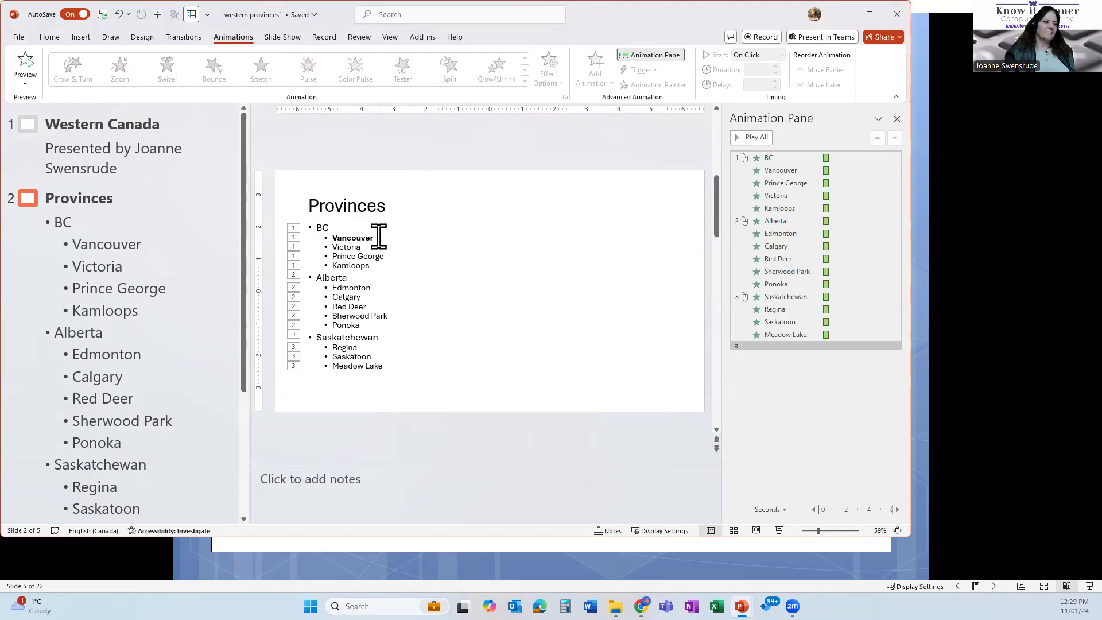
left_click_drag(250, 251, 91, 251)
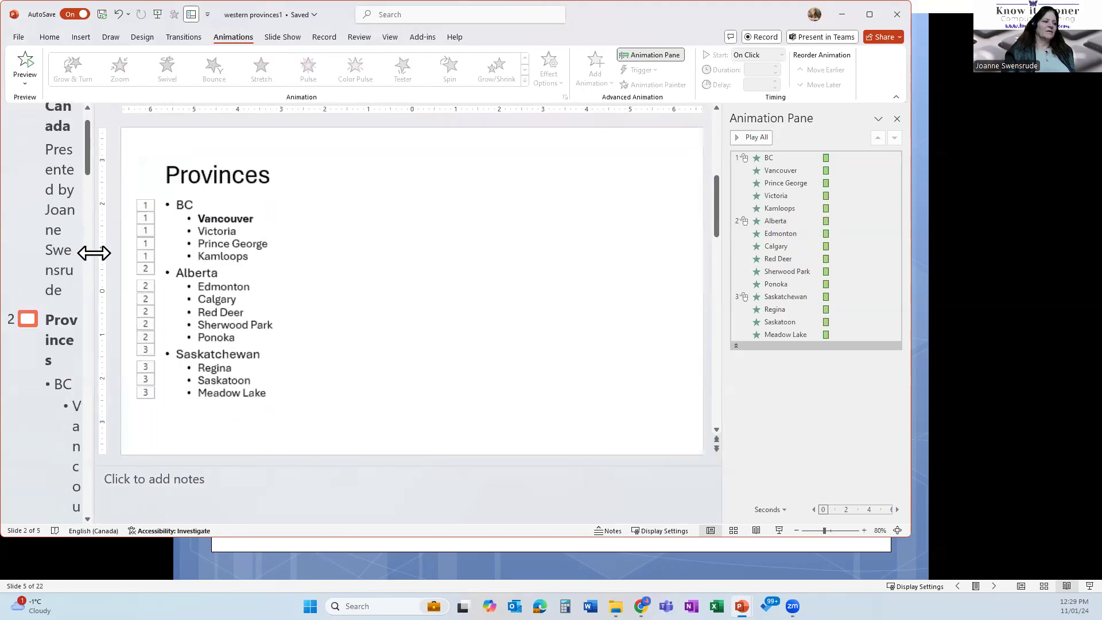
left_click(202, 202)
left_click(337, 263)
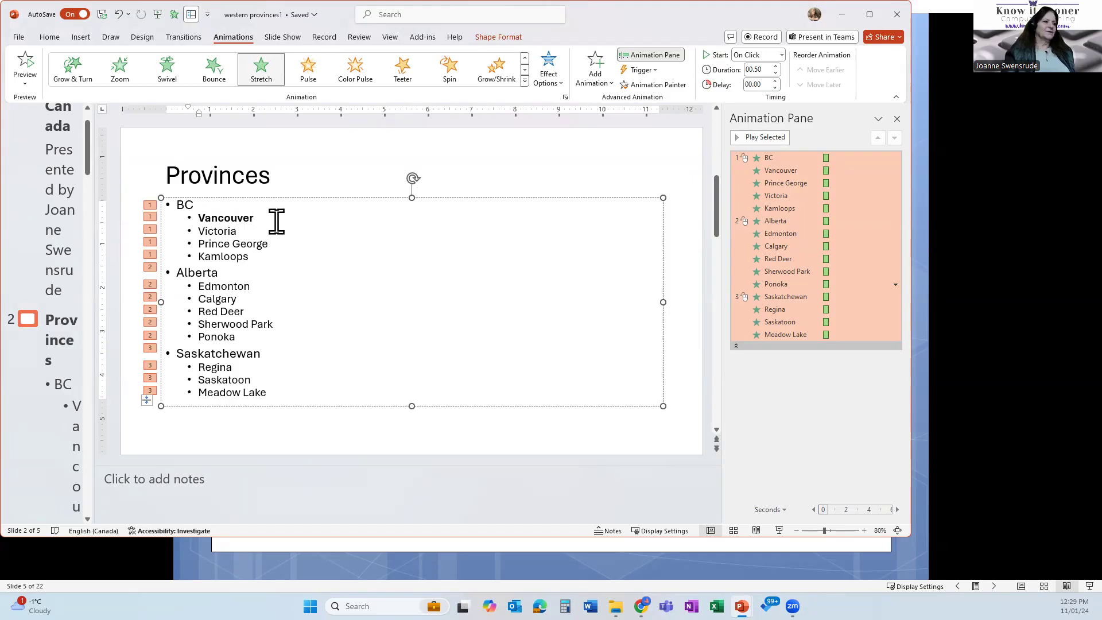
Step: Reorder the BC animations so Prince George follows Victoria, and set Victoria's Stretch effect to start On Click
left_click(792, 196)
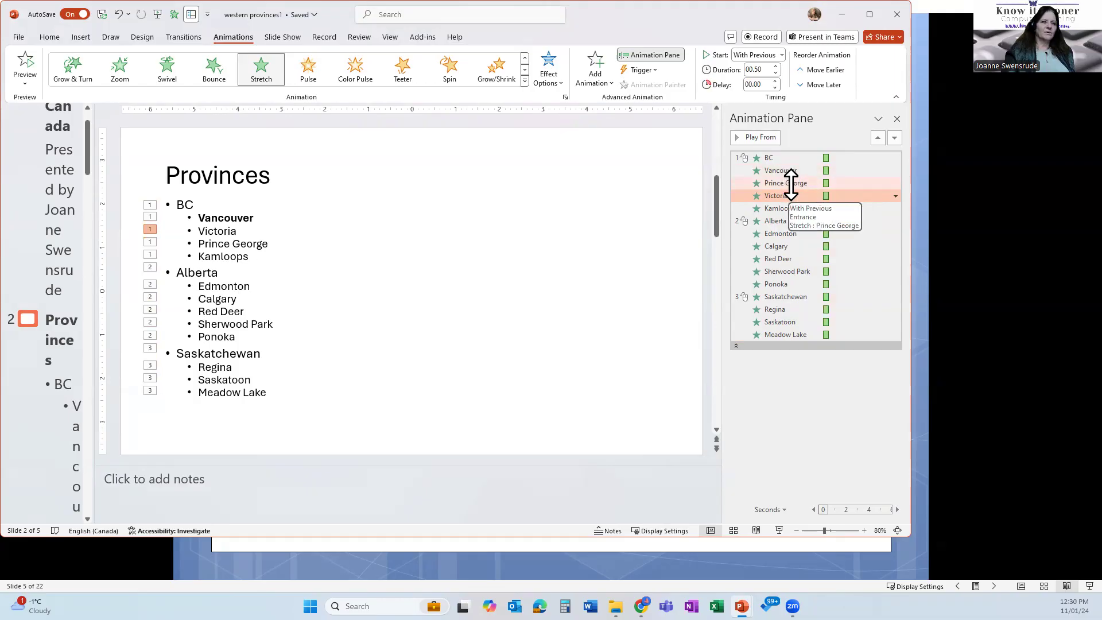
mouse_move(797, 184)
left_mouse_down()
mouse_move(802, 214)
mouse_move(795, 194)
left_mouse_up()
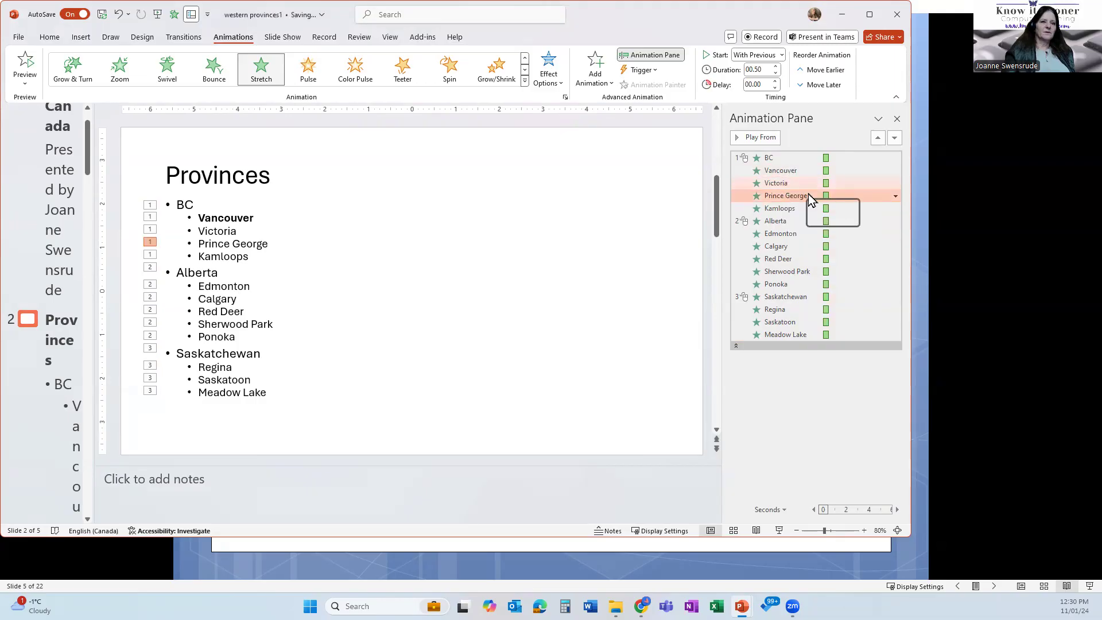
left_click(835, 180)
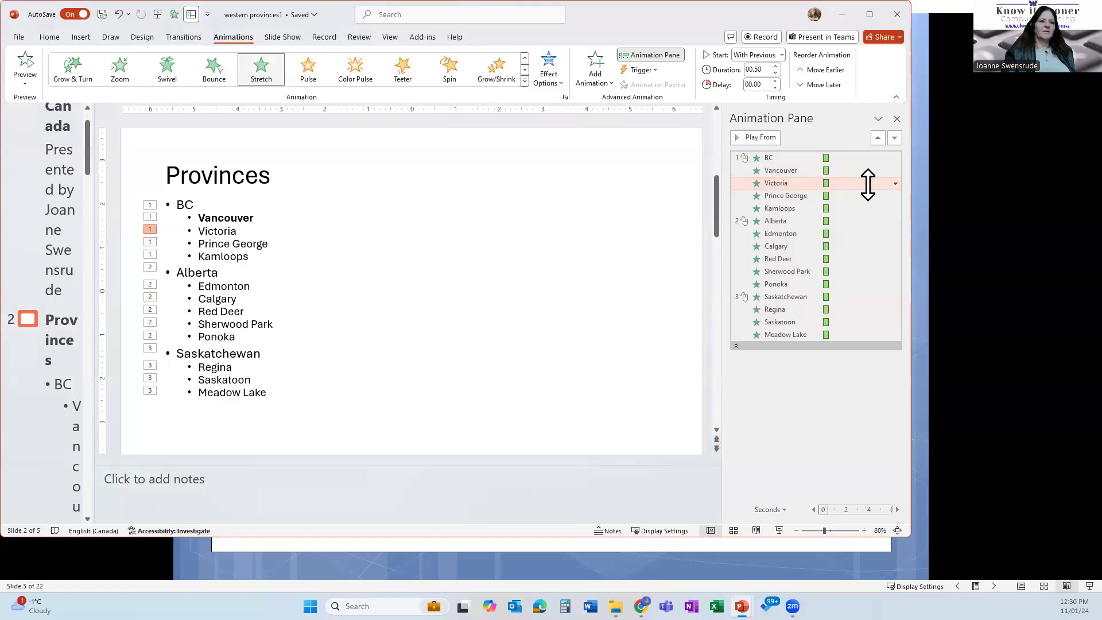
left_click(895, 183)
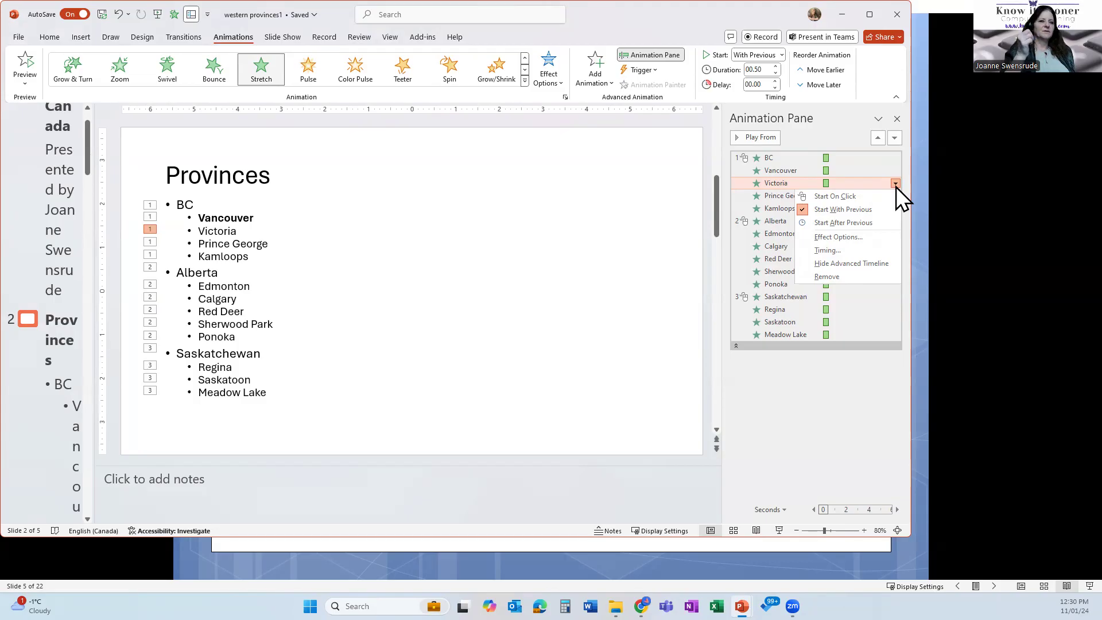
left_click(814, 198)
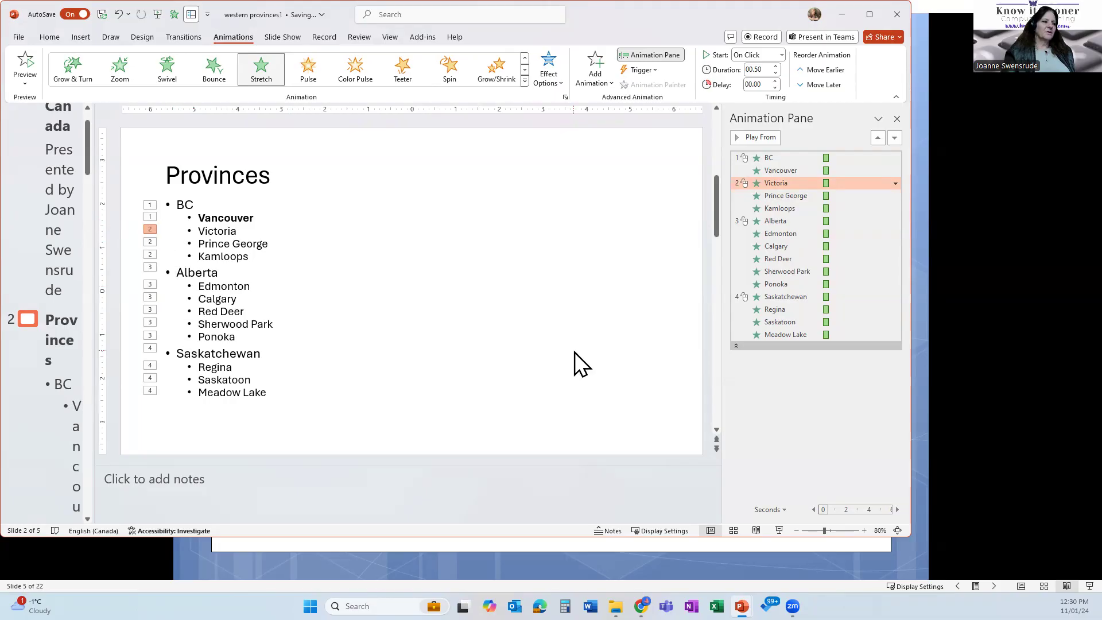
Step: Play the Provinces slide in Reading View to check Victoria's separate start, and return to editing
left_click(756, 530)
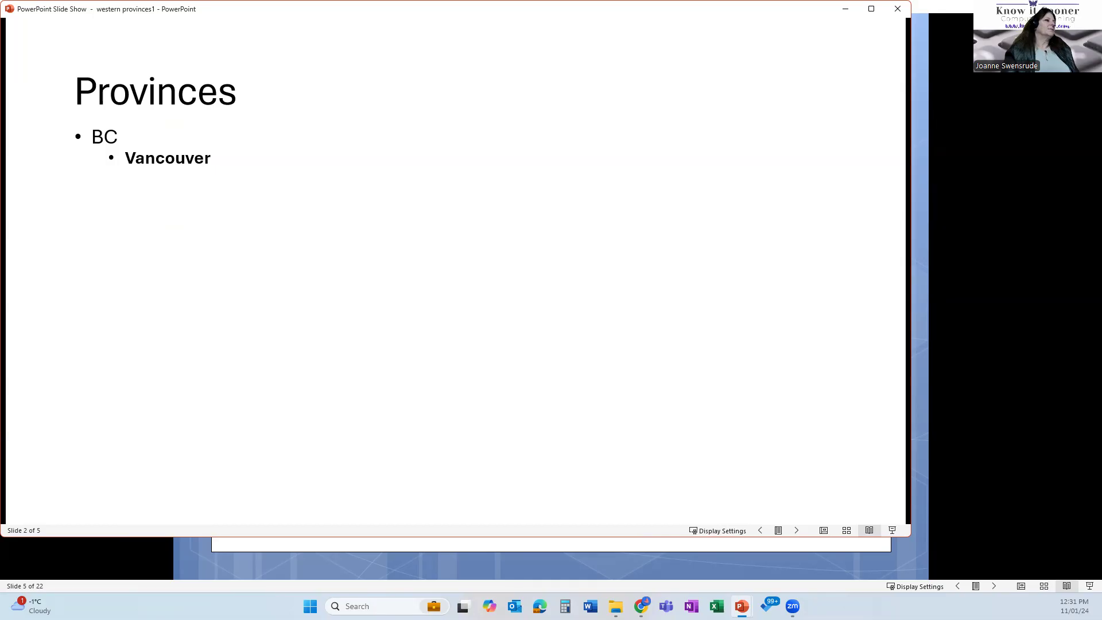
left_click(526, 326)
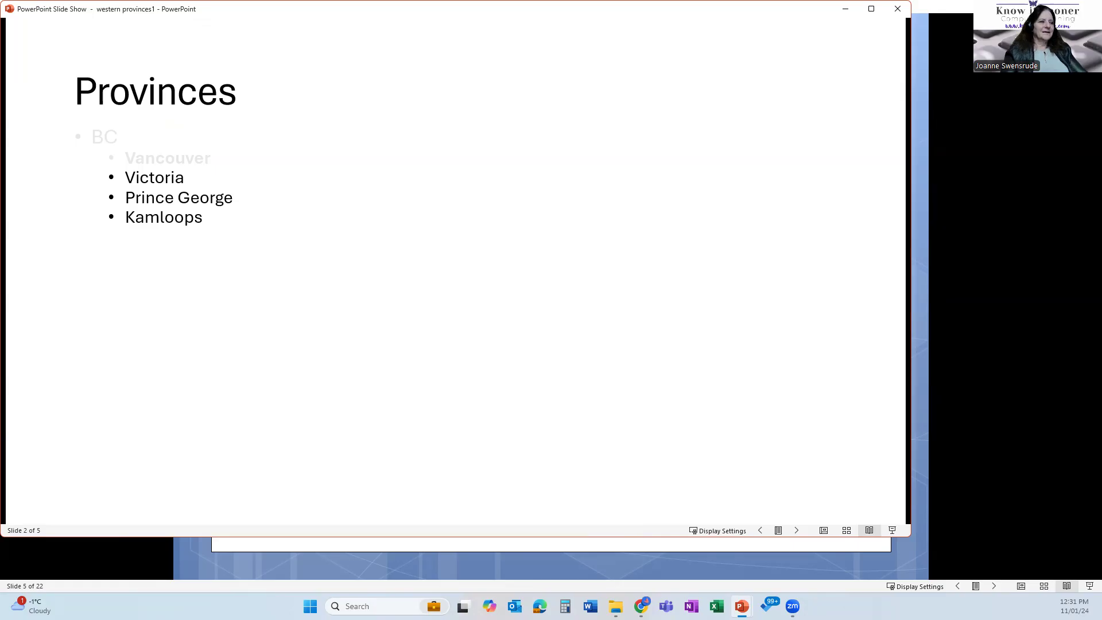
key("Escape")
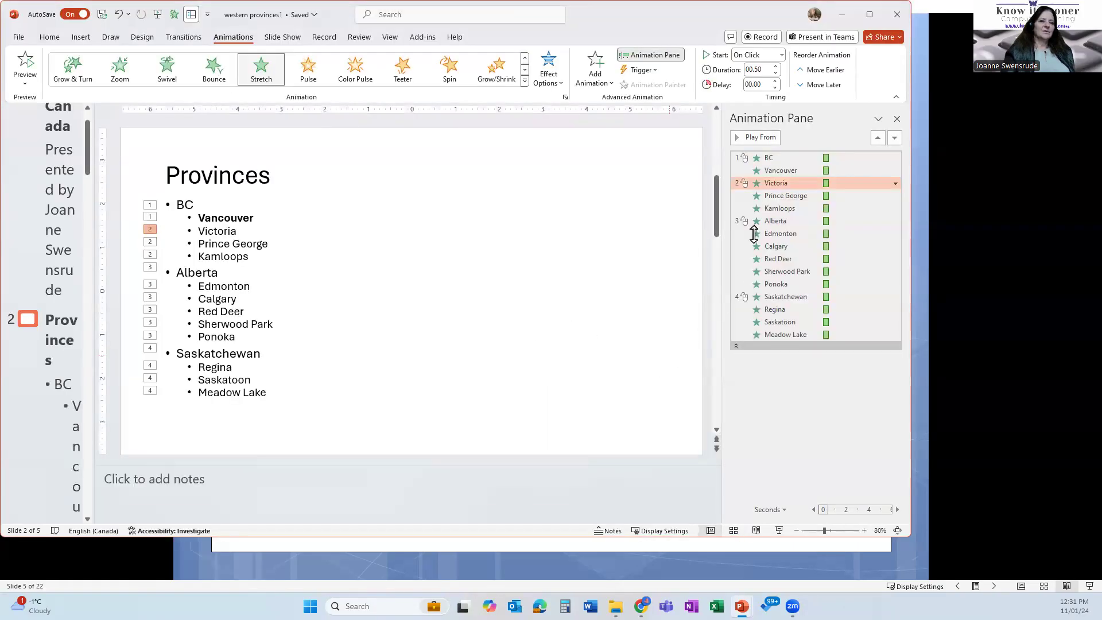
Step: Set the Stretch effects of Prince George and Kamloops to start On Click
left_click(772, 196)
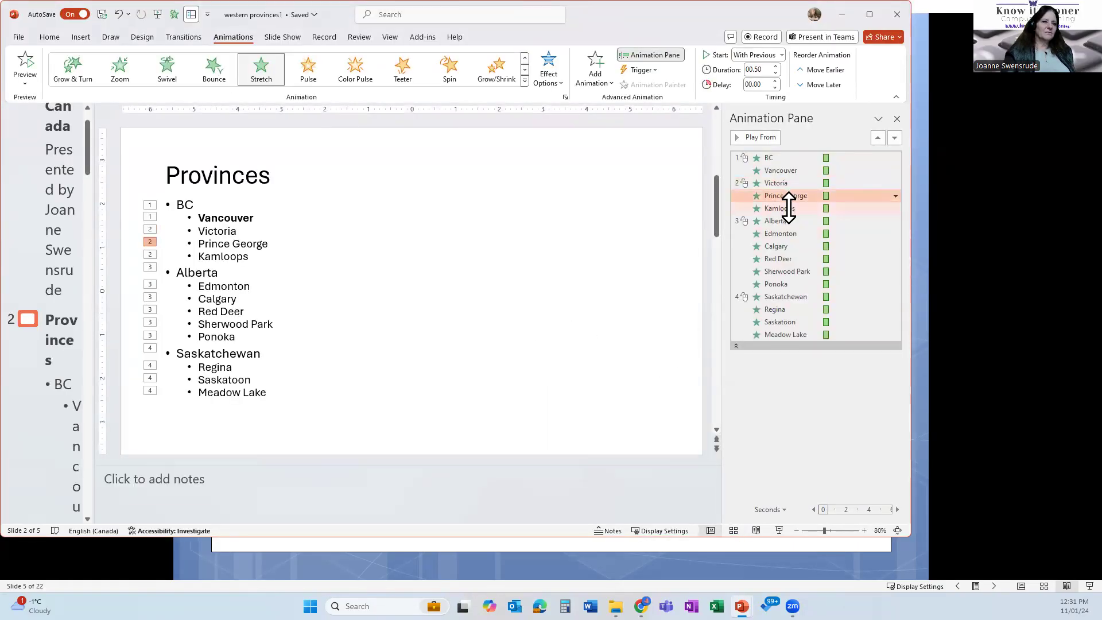
left_click(792, 209, "shift")
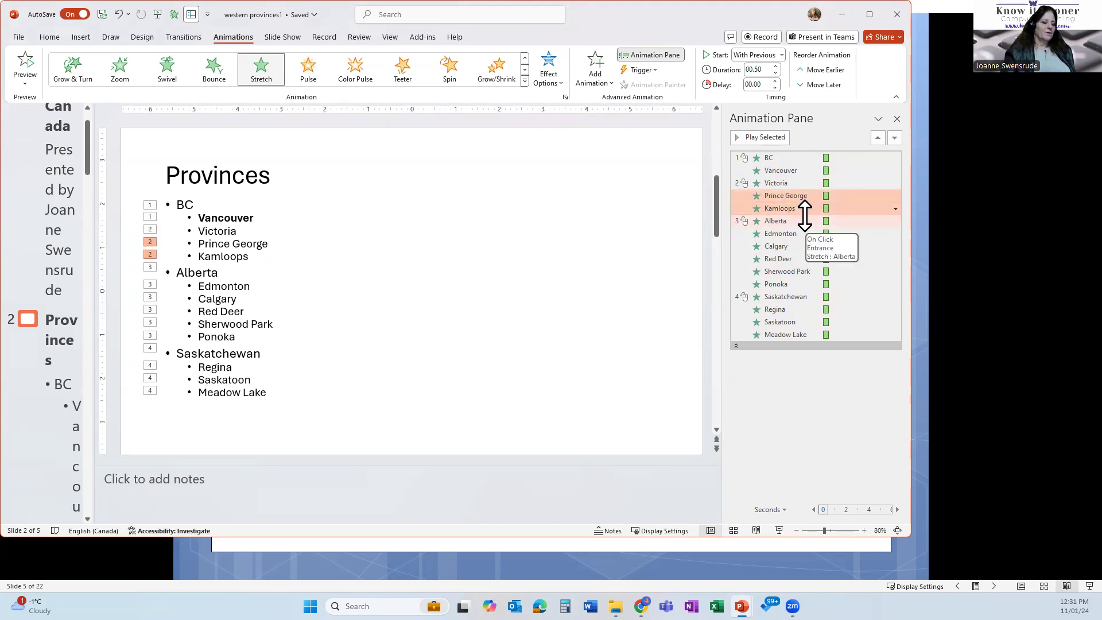
left_click(781, 55)
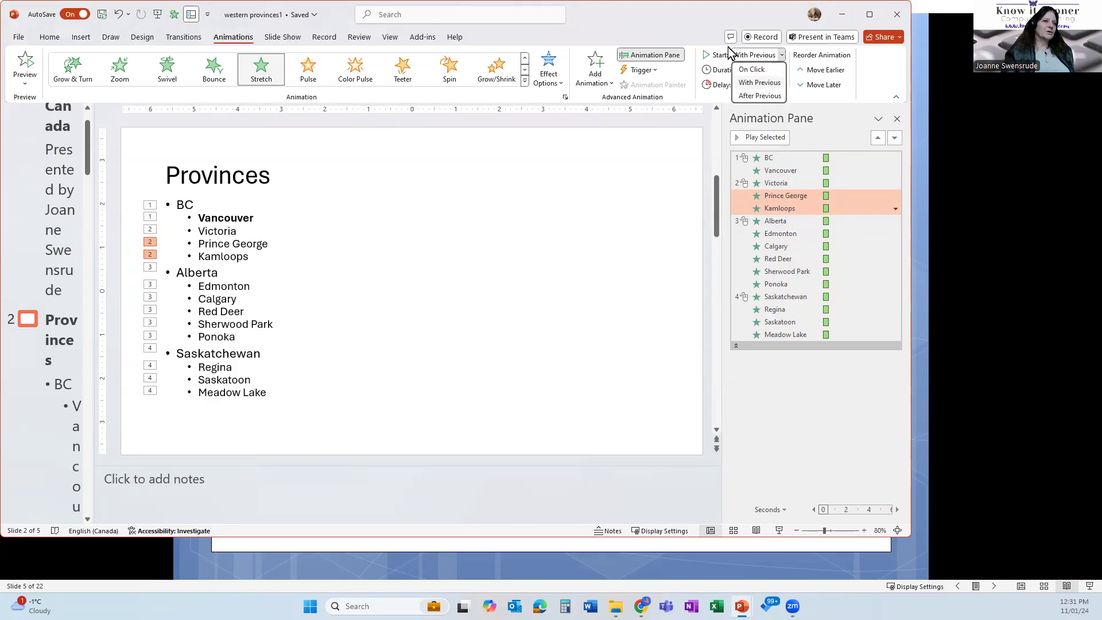
left_click(770, 70)
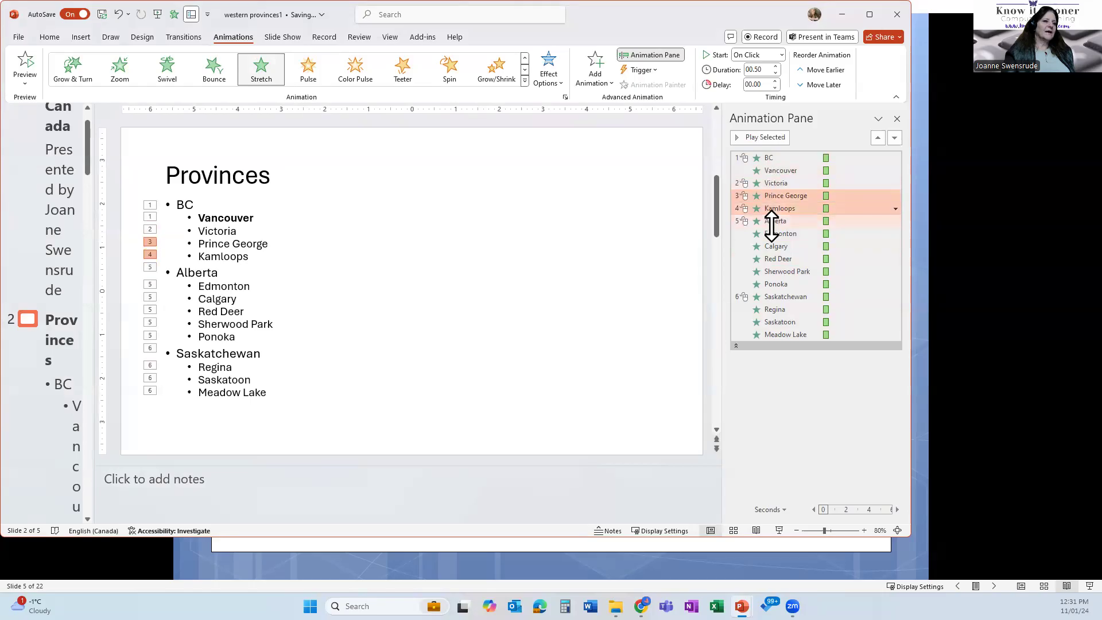
Step: Play the Provinces slide in Reading View through the individual BC cities and the Alberta group, and return to editing
left_click(752, 530)
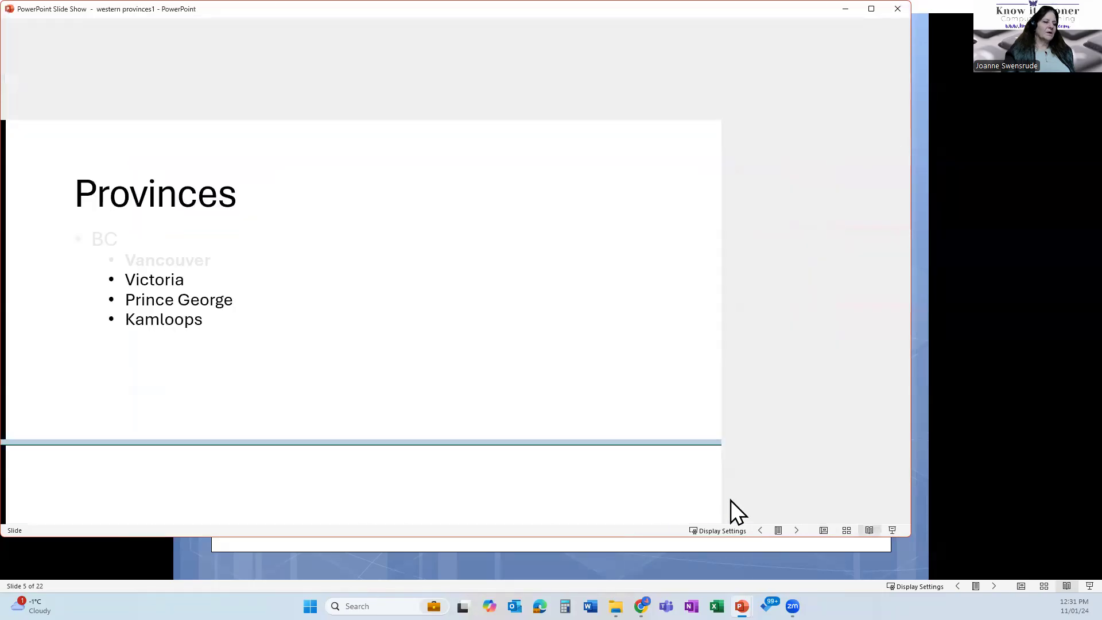
left_click(484, 353)
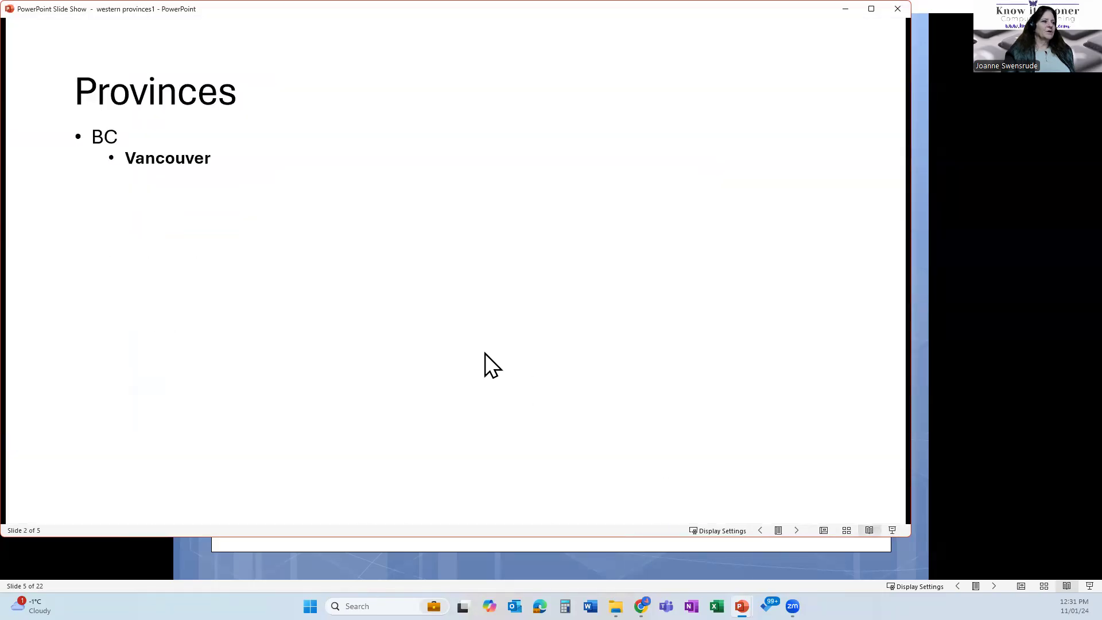
left_click(485, 353)
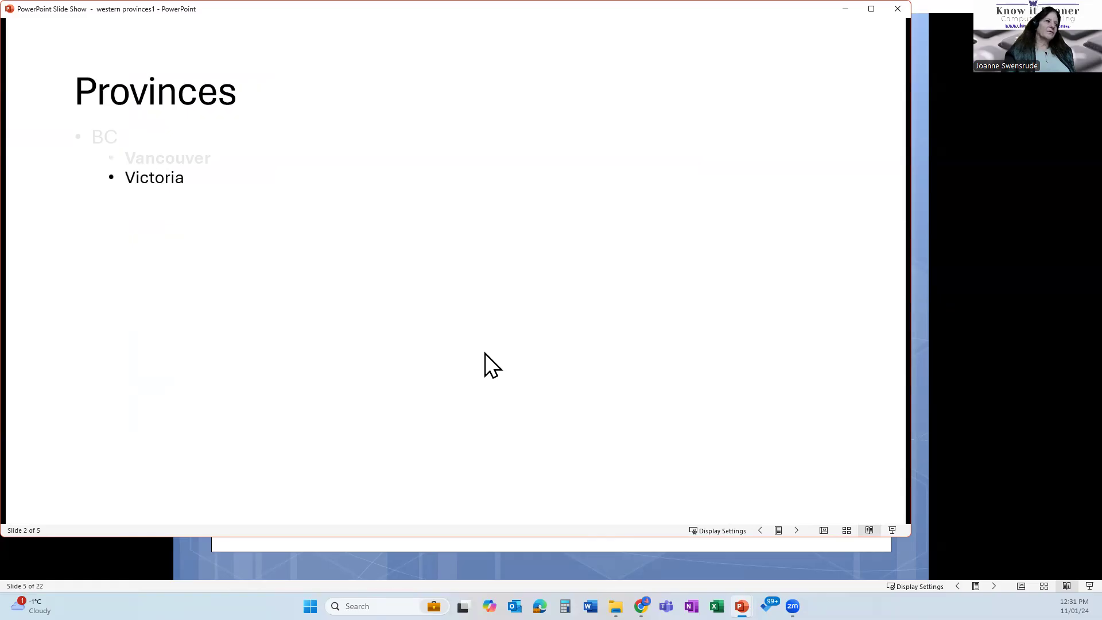
left_click(484, 353)
left_click(484, 353)
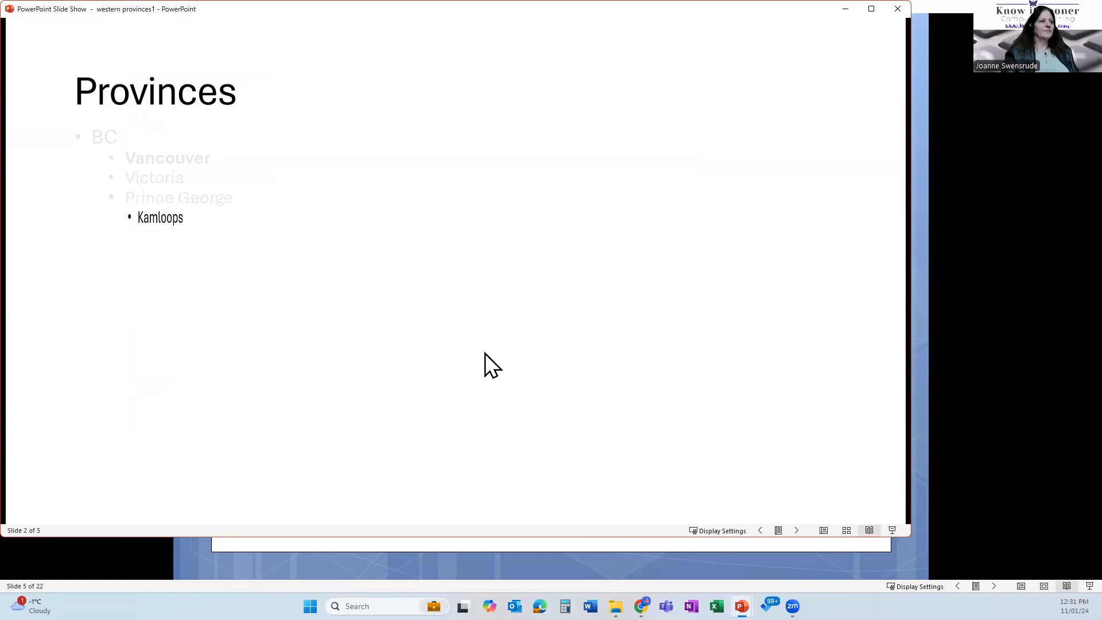
left_click(485, 353)
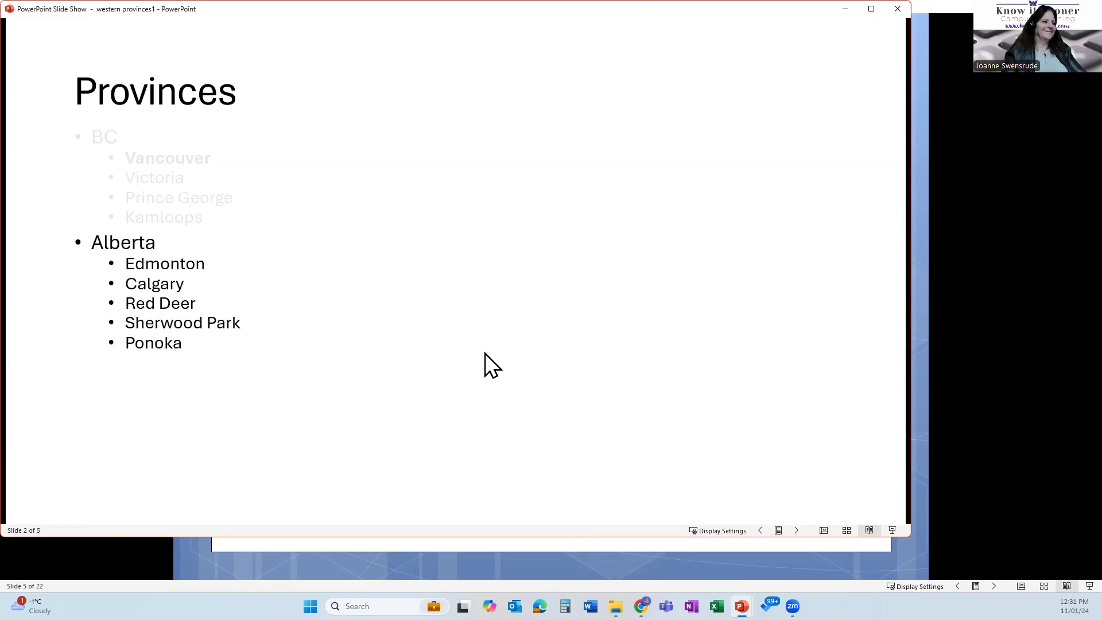
key("Escape")
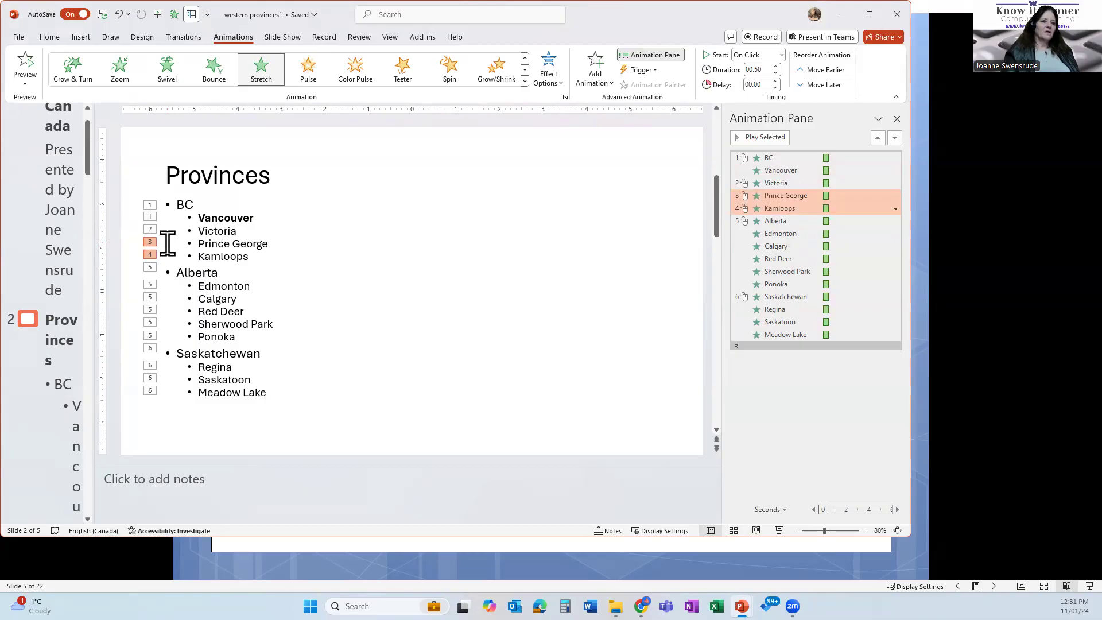
Step: Set Kamloops' Stretch effect on the Provinces slide to start After Previous
left_click(741, 195, "ctrl")
left_click(781, 54)
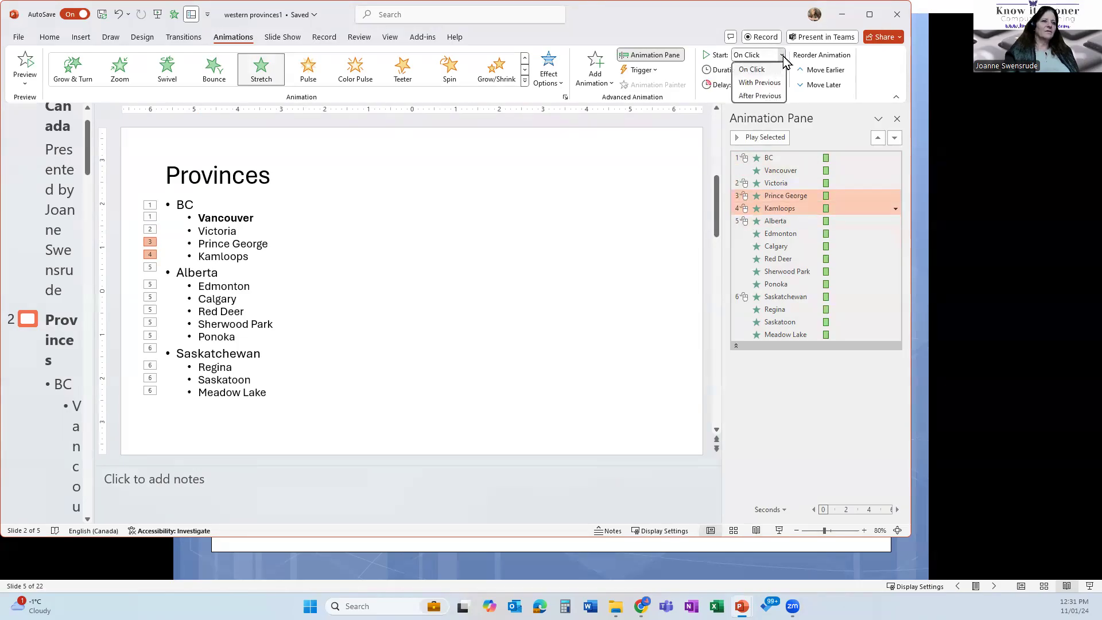
left_click(782, 55)
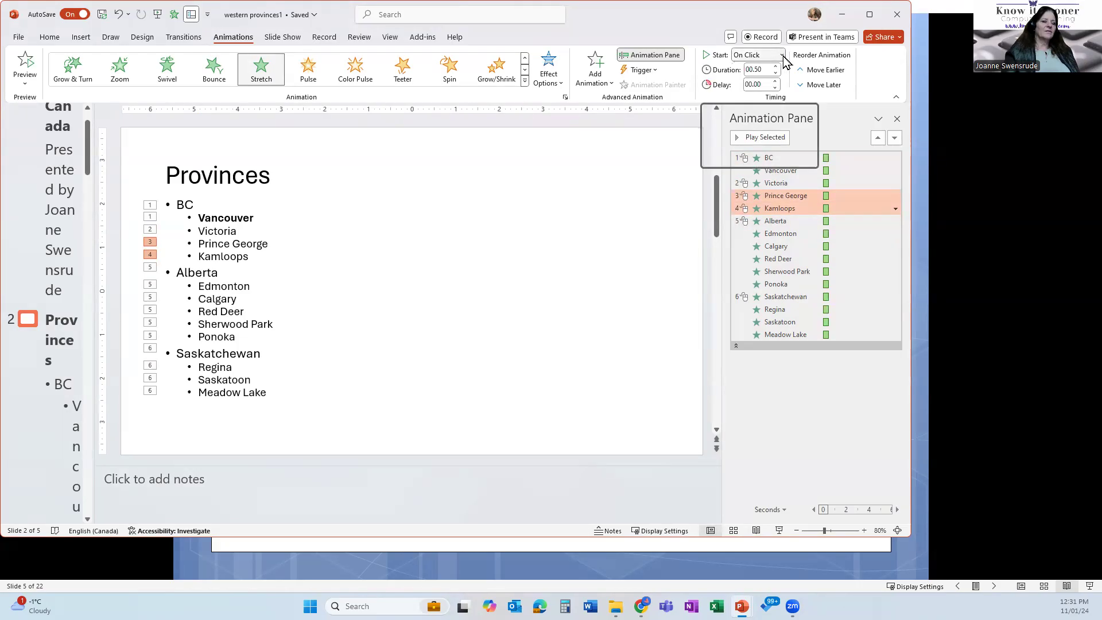
left_click(772, 208)
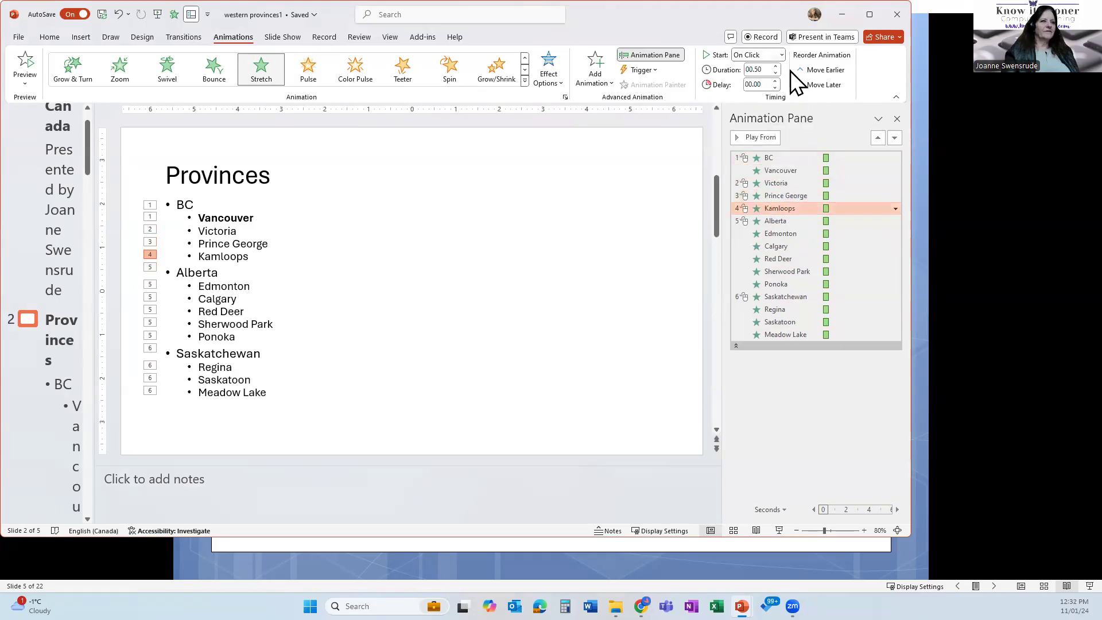
left_click(781, 54)
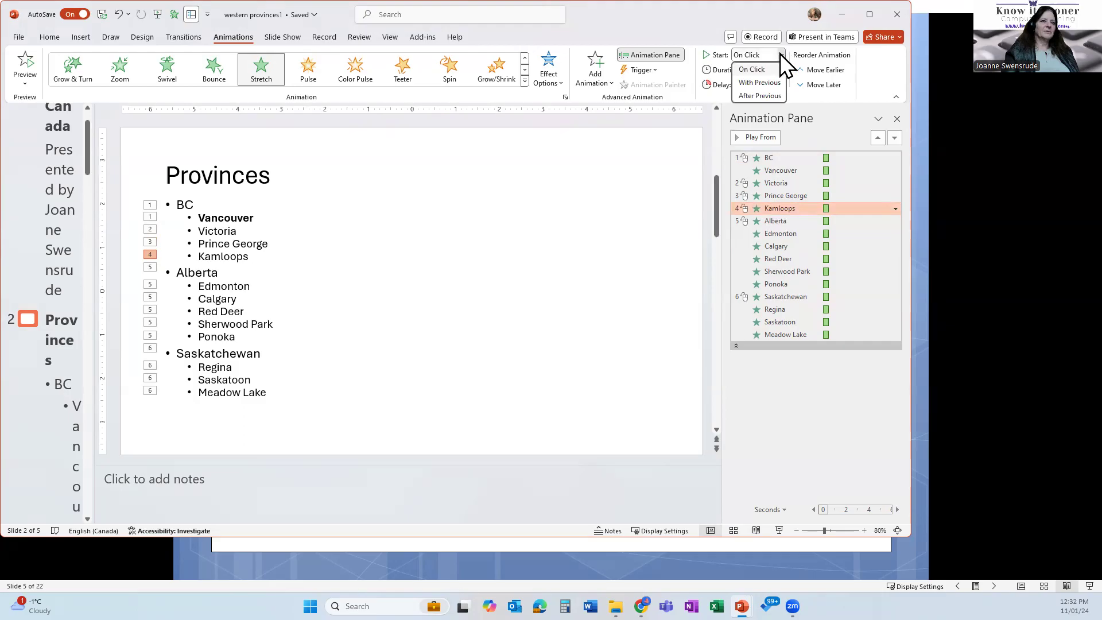
left_click(759, 96)
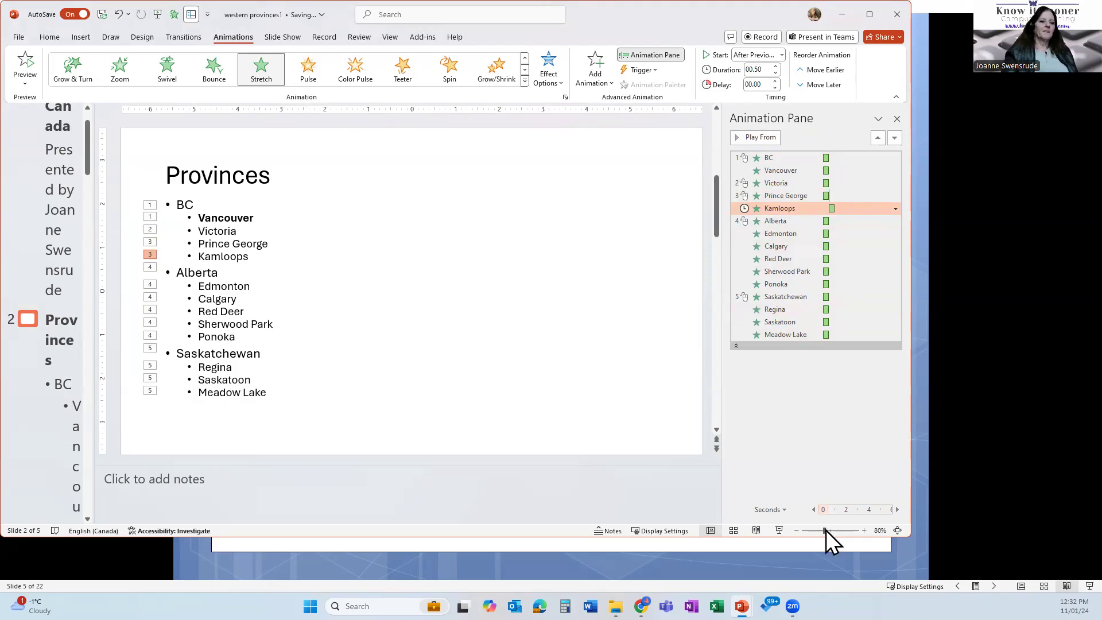
Step: Play the Provinces slide in Reading View, replay the BC cities from Victoria to Kamloops, and return to editing
left_click(757, 530)
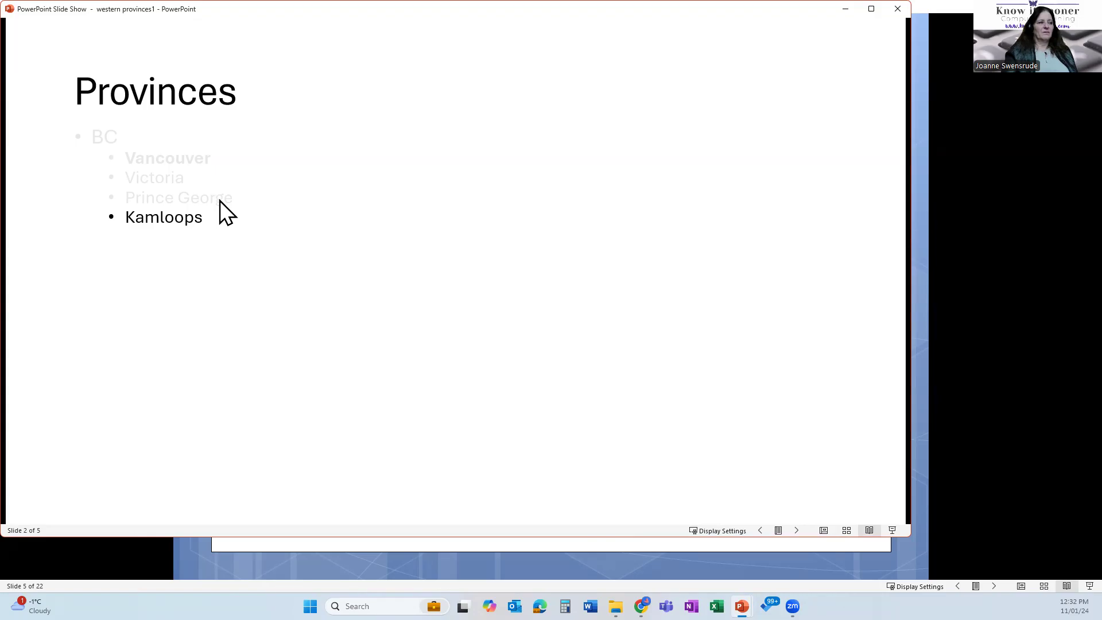
key("Left")
key("Left")
key("Left")
key("Right")
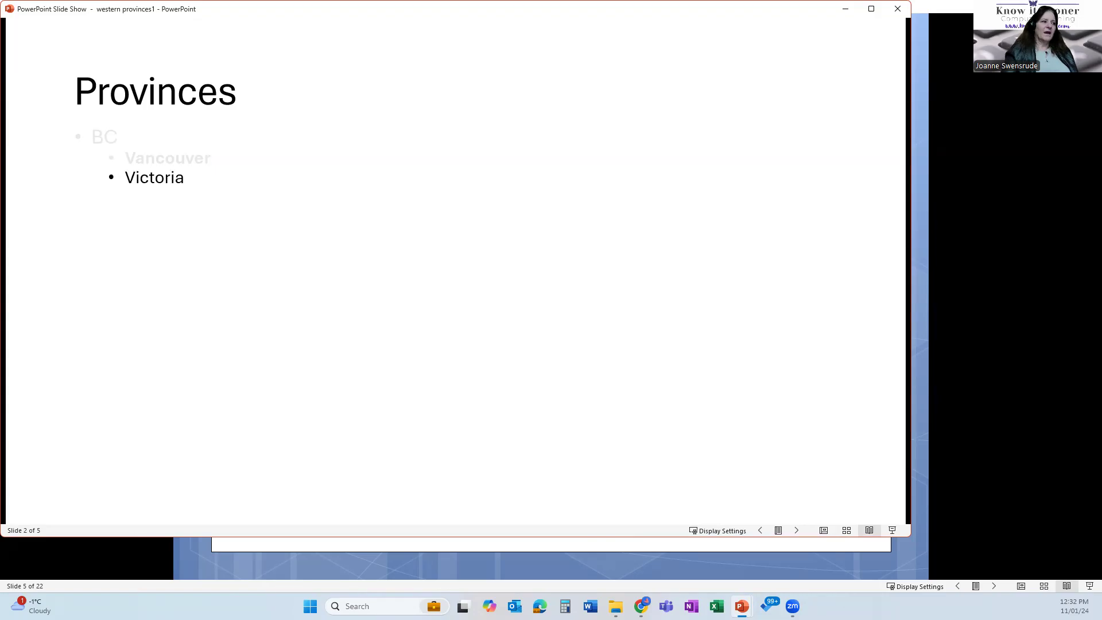
key("Right")
key("Right")
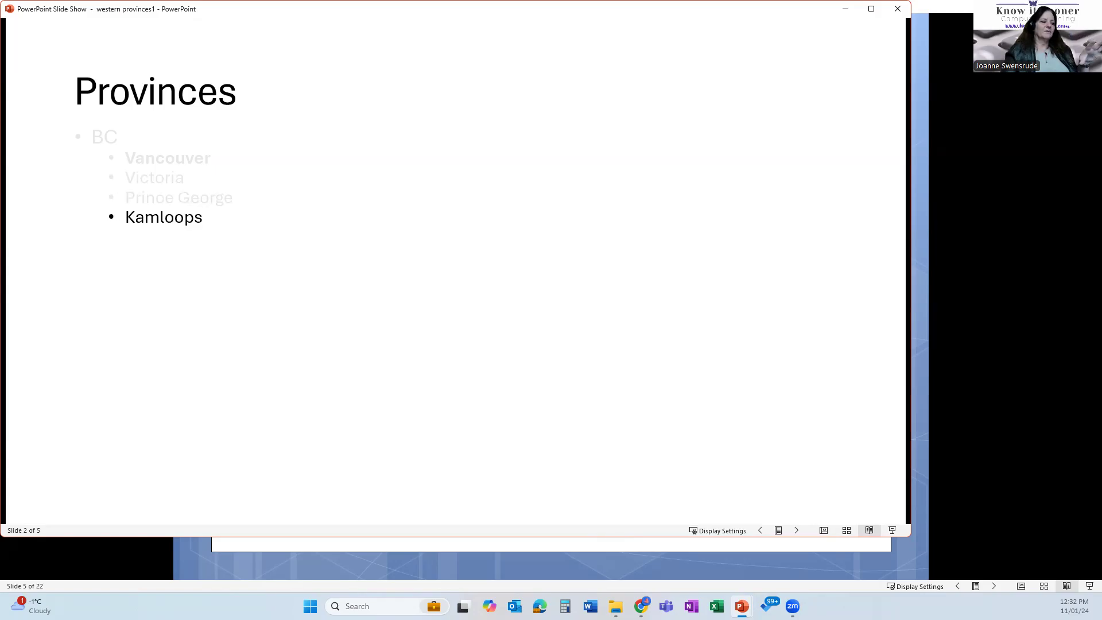
key("Escape")
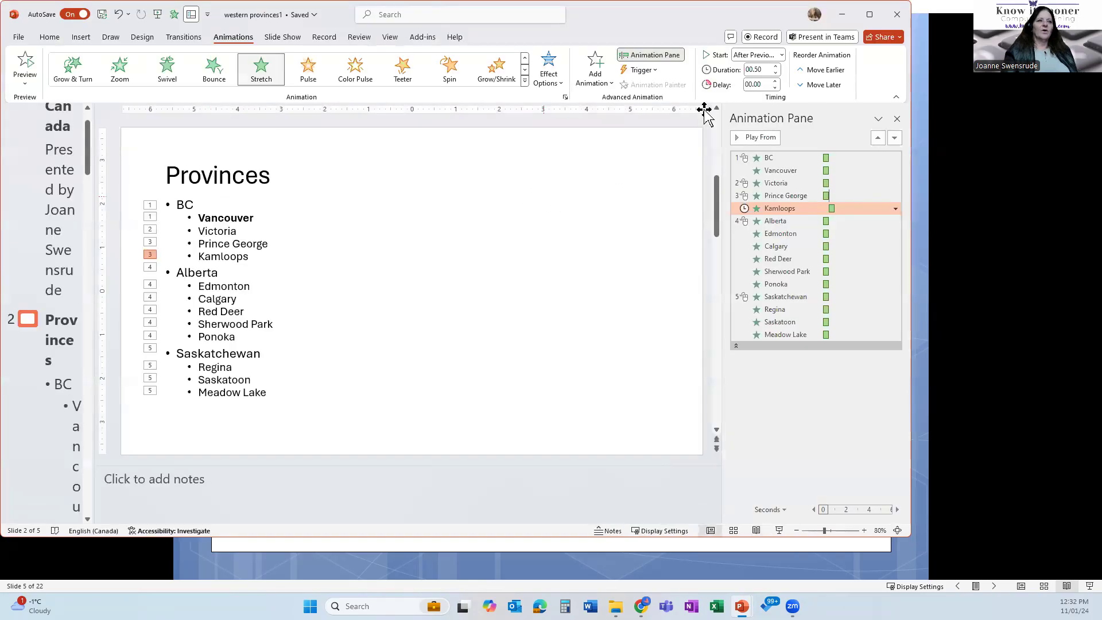
left_click(782, 54)
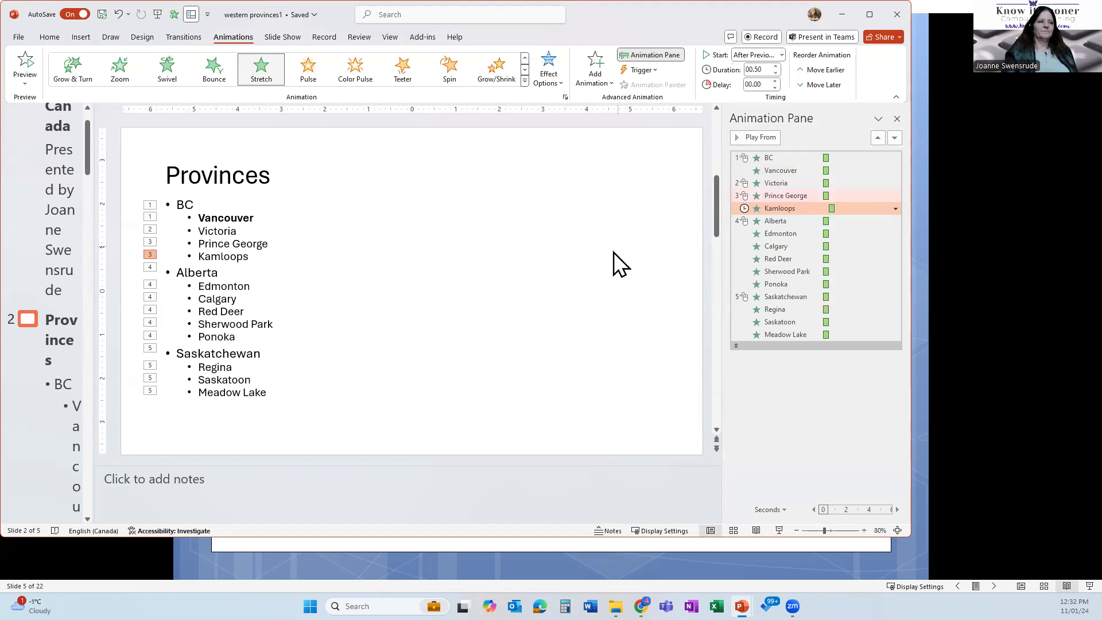
left_click(288, 311)
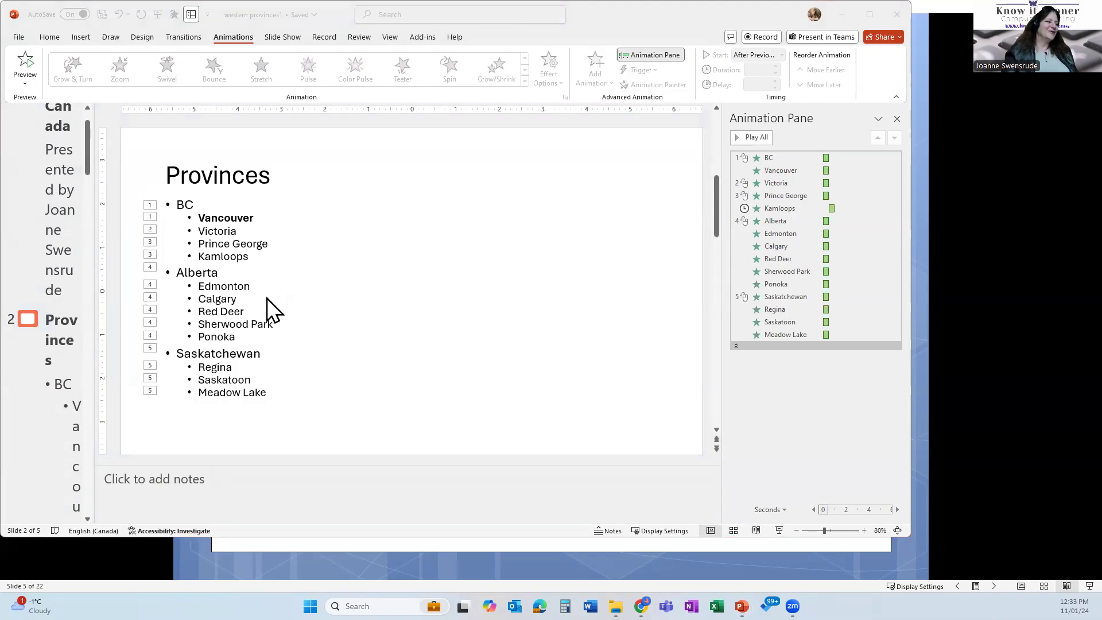
left_click(235, 281)
double_click(237, 284)
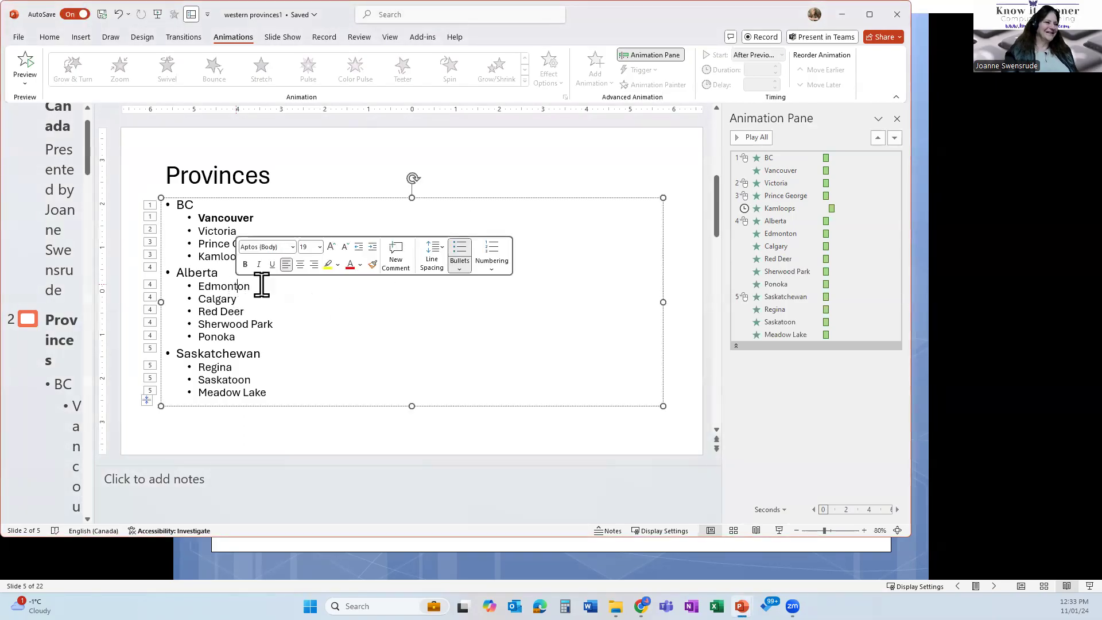
left_click(260, 283)
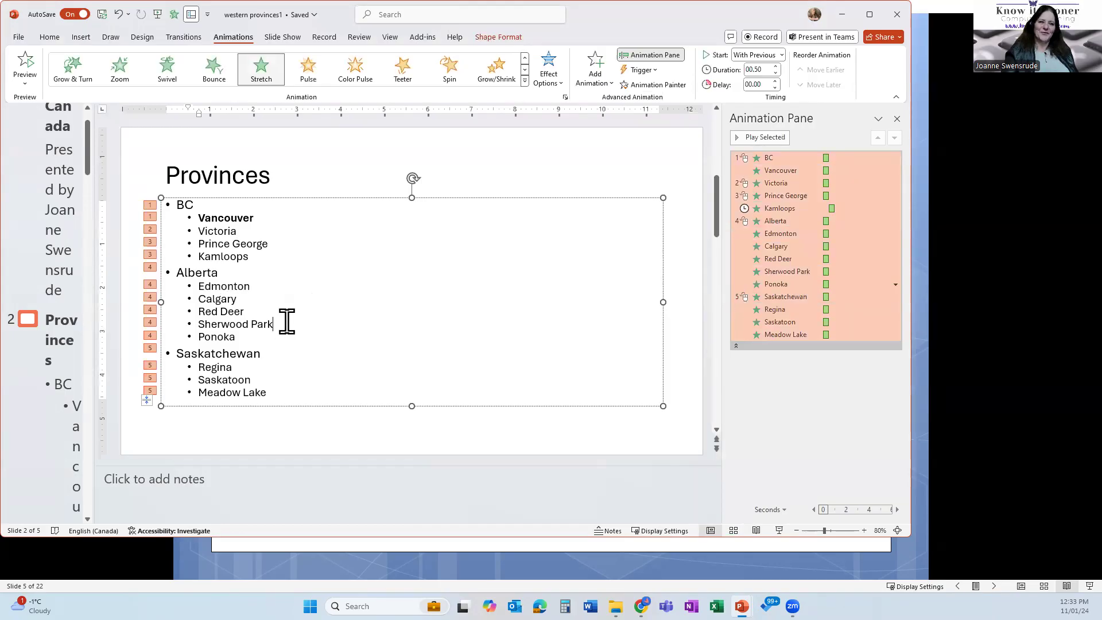
left_click(331, 328)
key("Down")
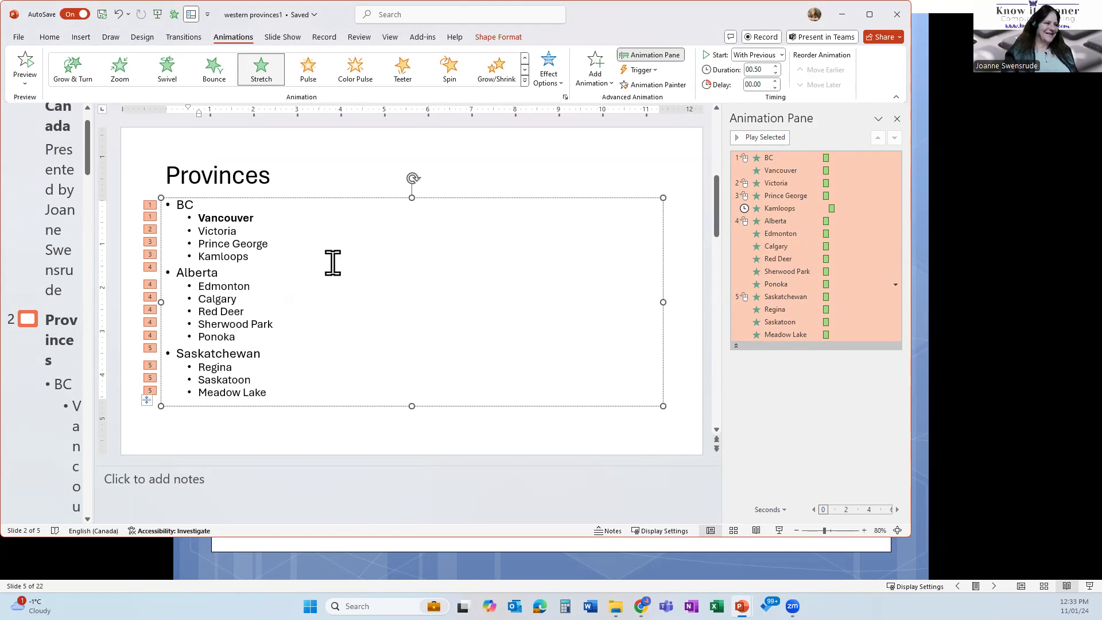
left_click(263, 281)
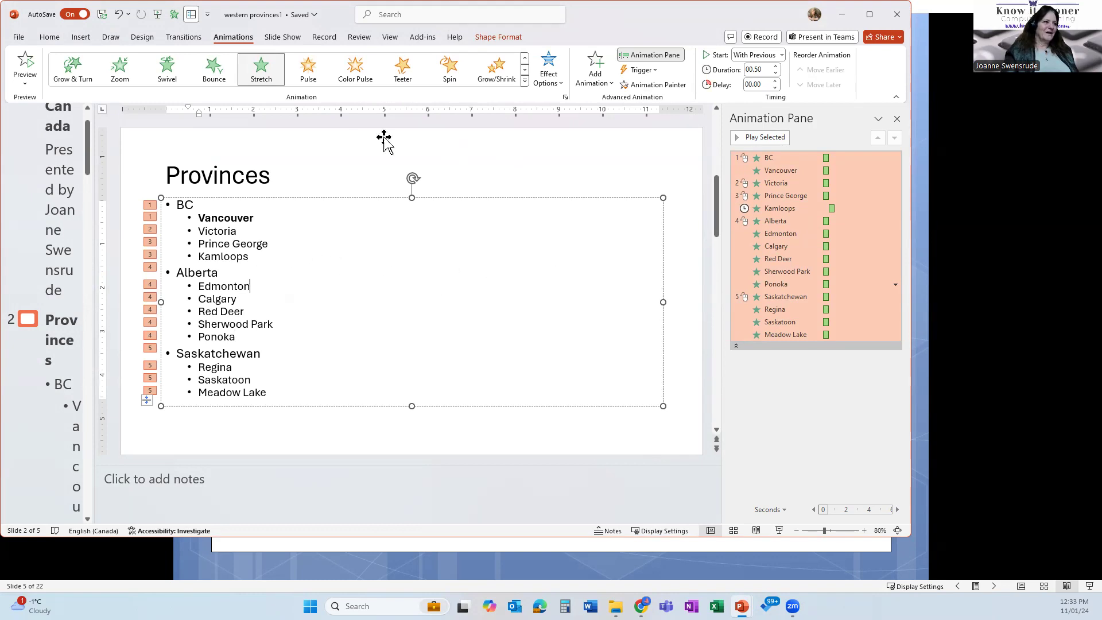
left_click(347, 139)
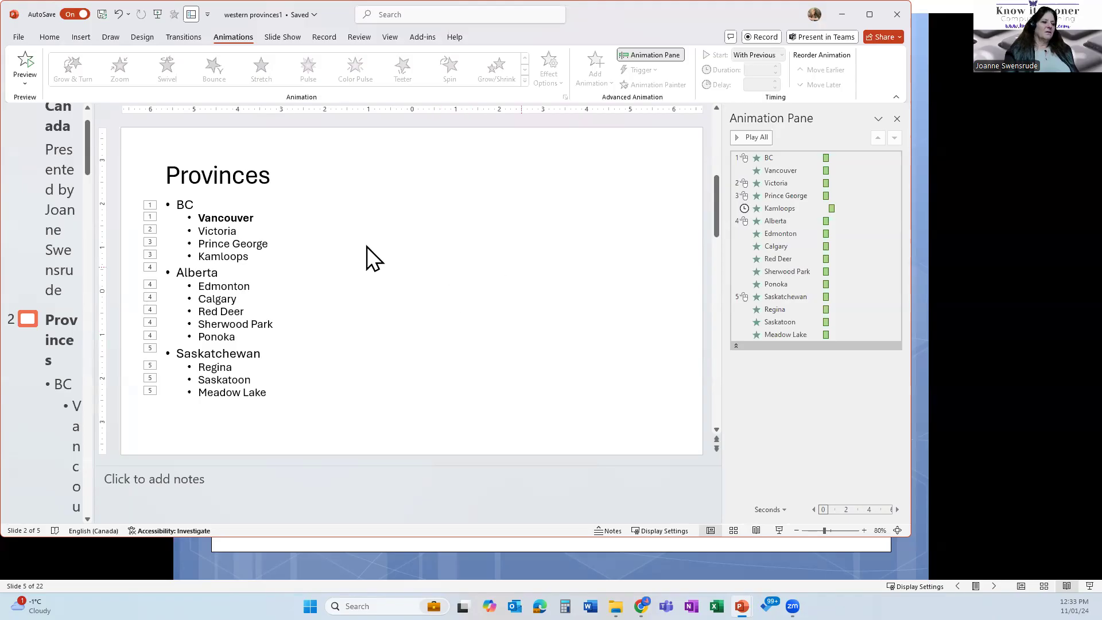
Step: Reorder the province animations to Saskatchewan, Alberta, then BC, keeping each province's cities with it
left_click(780, 157)
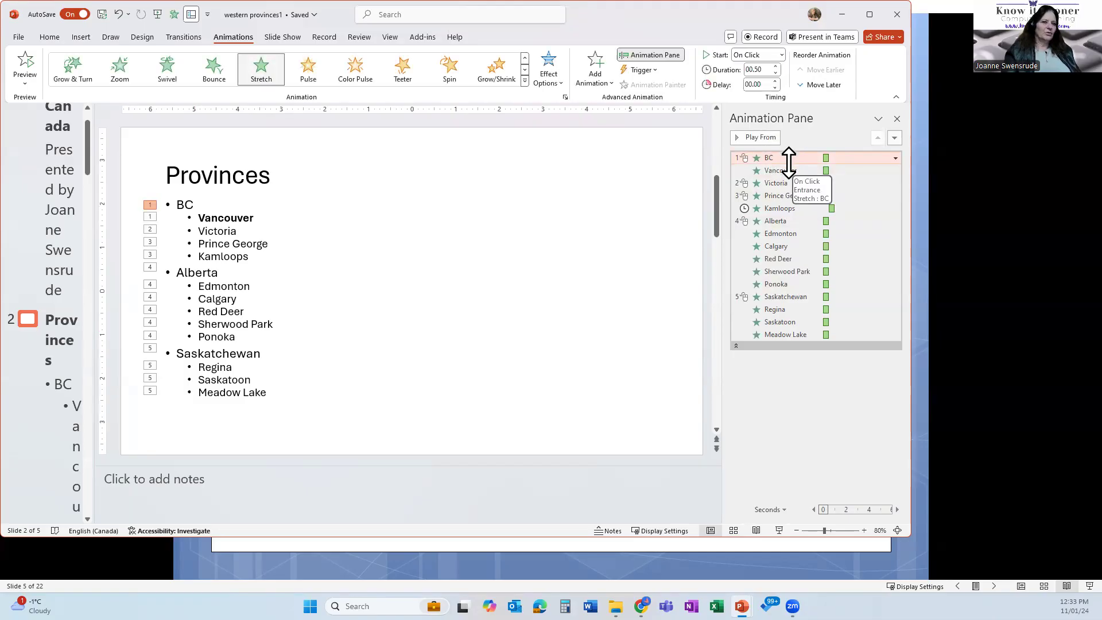
left_click(781, 209, "shift")
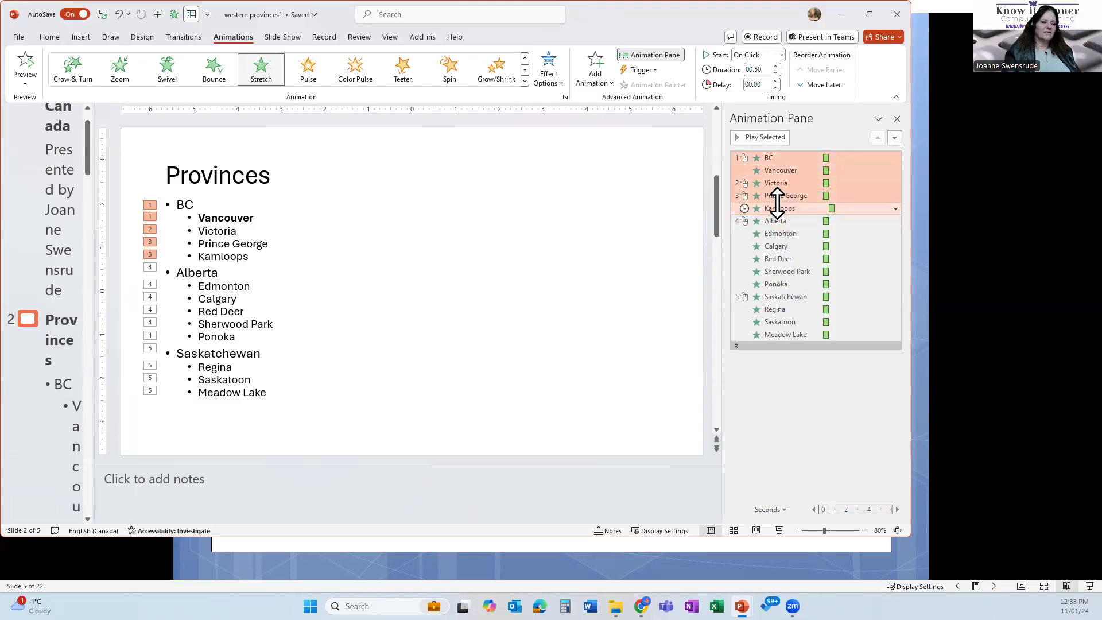
left_click_drag(777, 202, 784, 337)
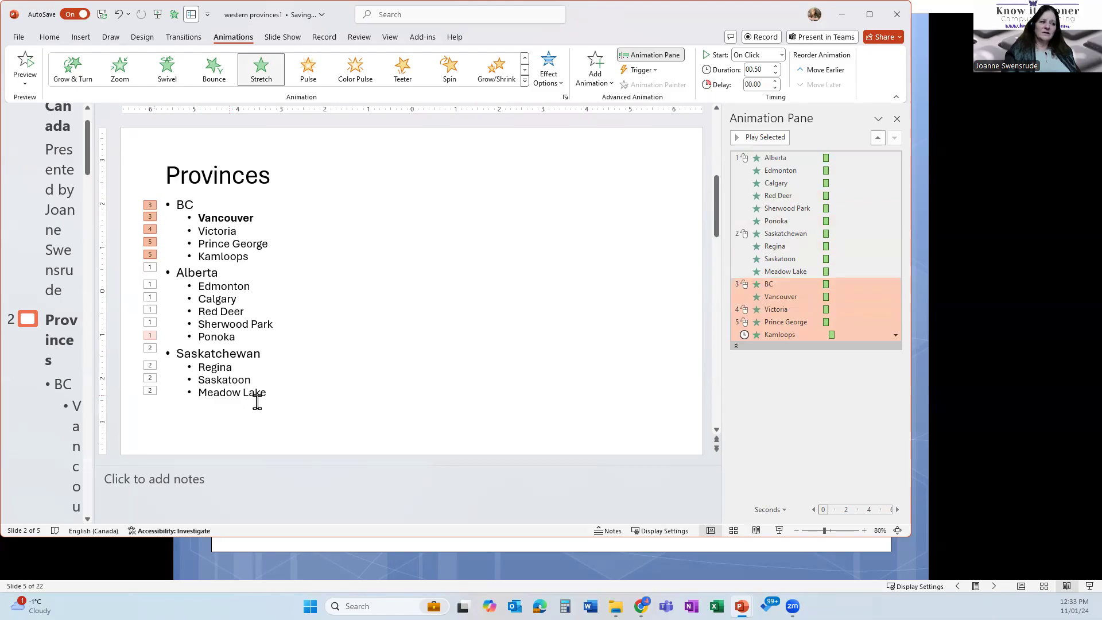
left_click(790, 157)
left_click(793, 221, "shift")
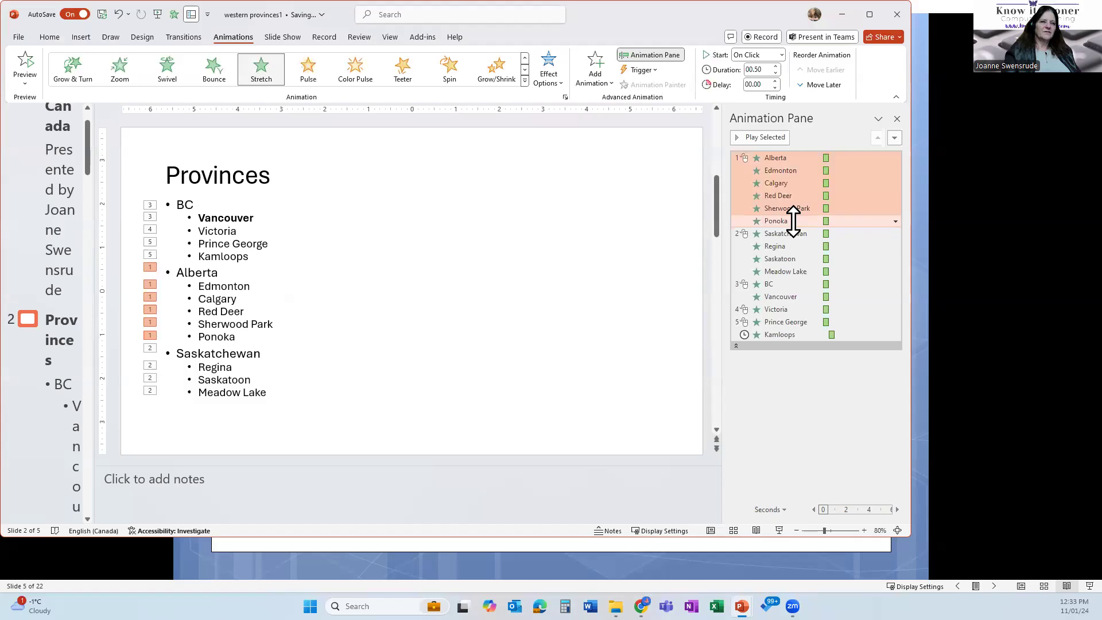
left_click_drag(793, 221, 792, 279)
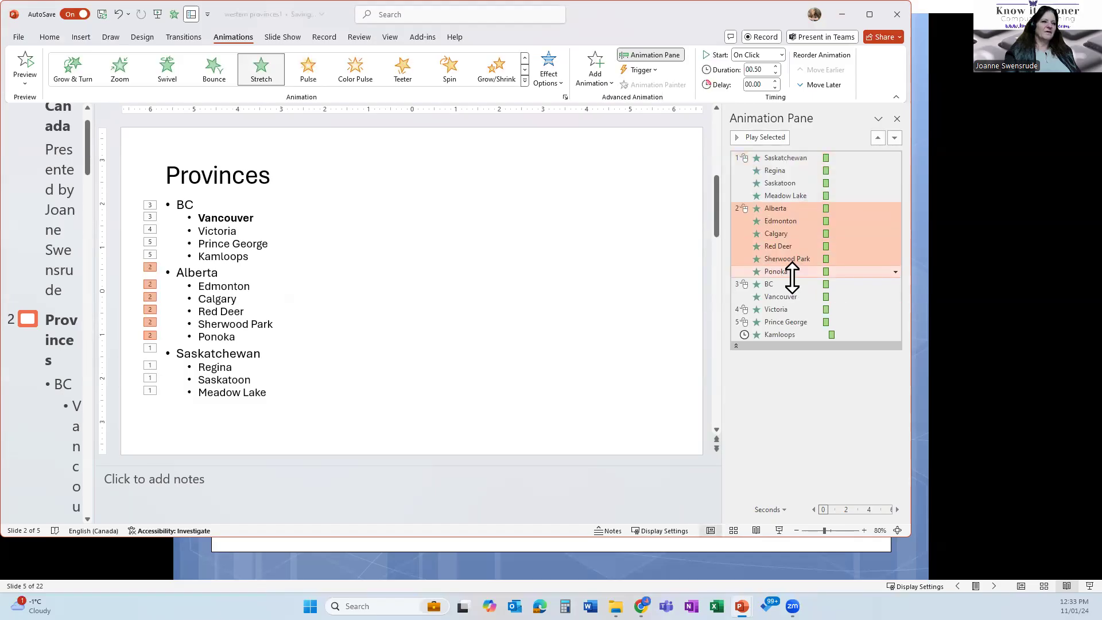
left_click(544, 210)
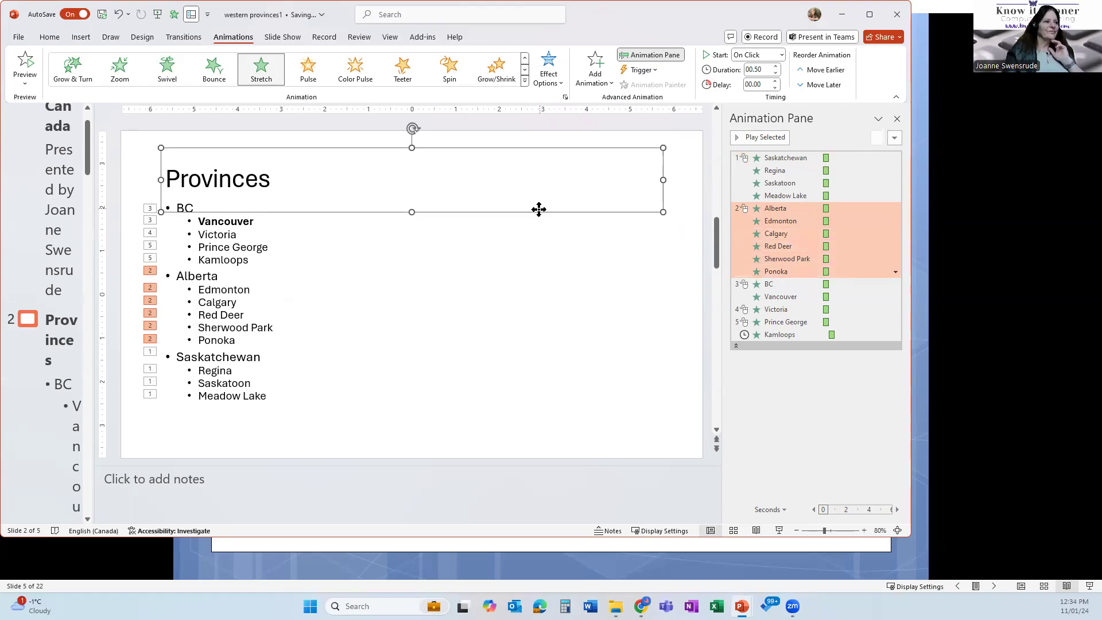
left_click(664, 390)
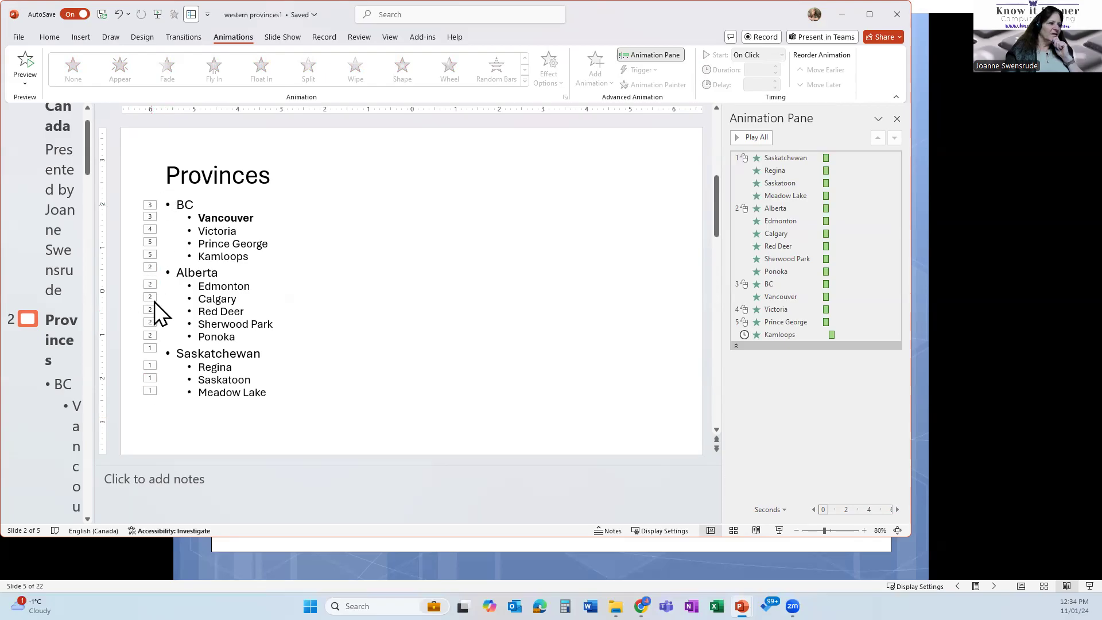
Step: Play the Provinces slide in Reading View to check the Saskatchewan, Alberta, BC order, and return to editing
left_click(757, 531)
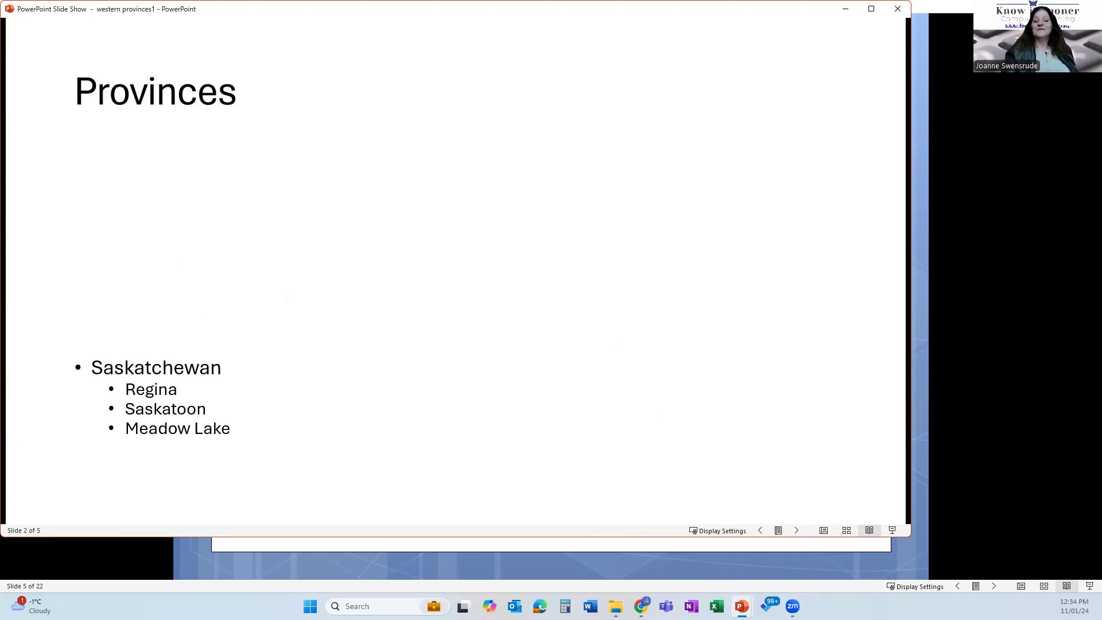
key("Right")
key("Right")
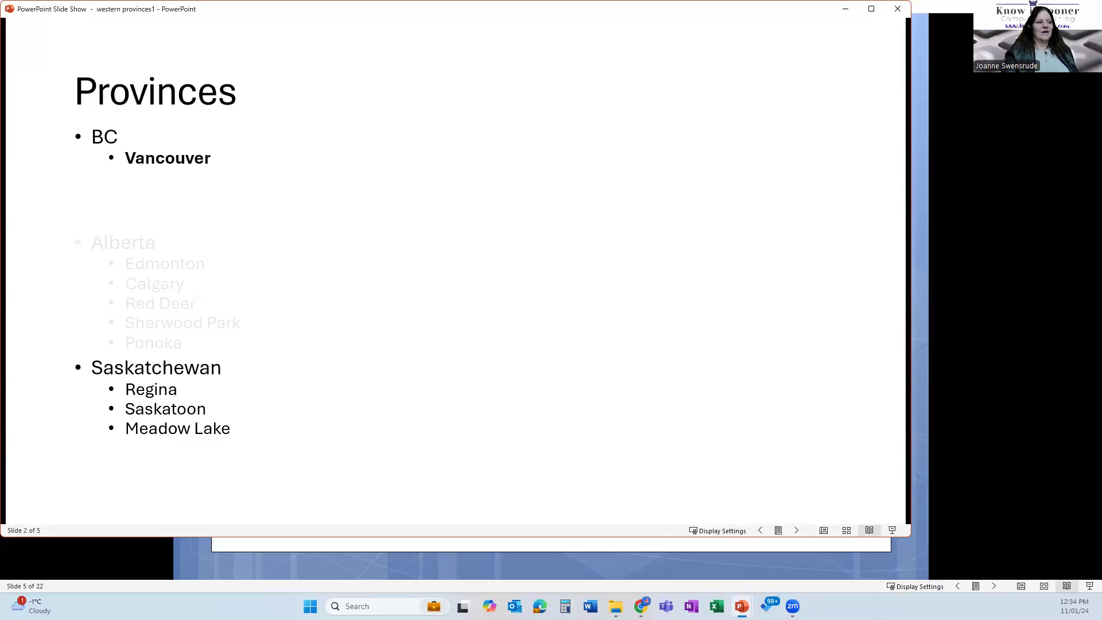
key("Right")
key("Right")
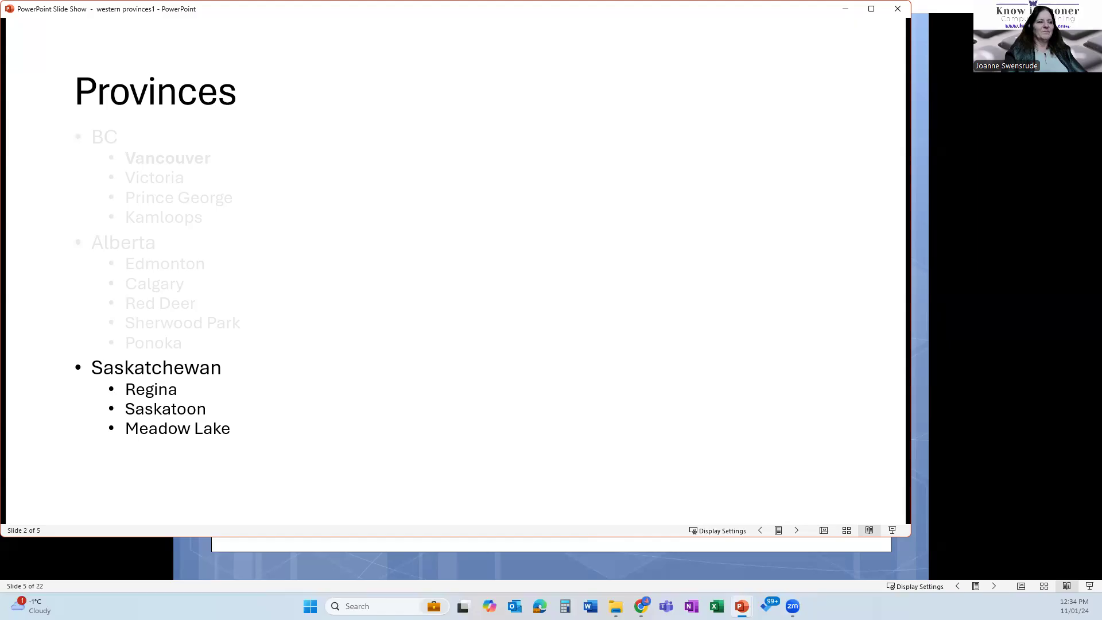
key("Escape")
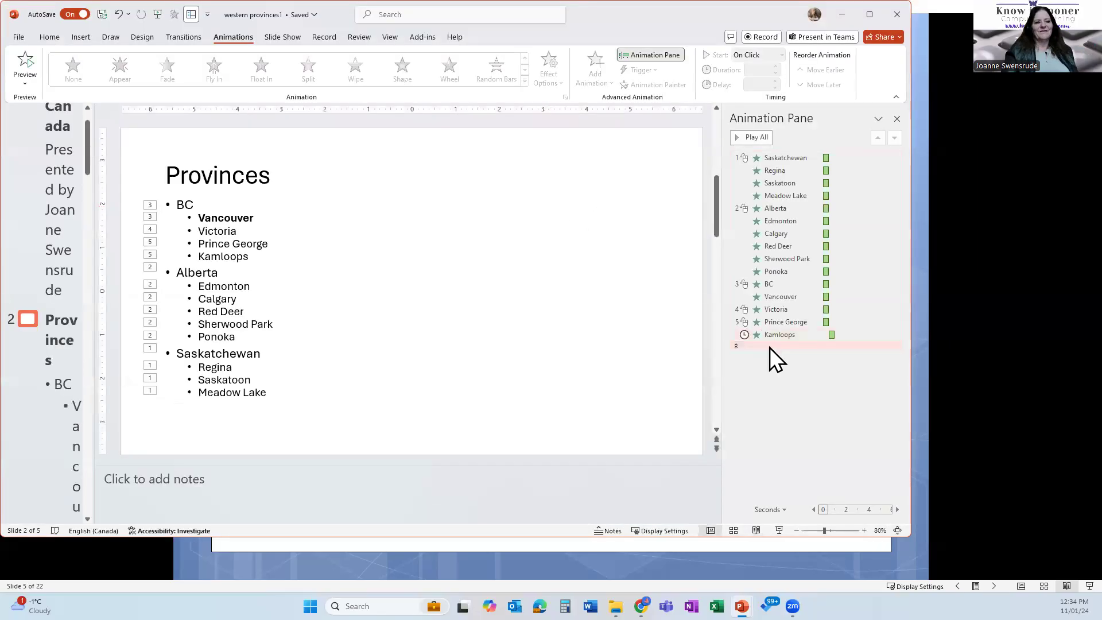
Step: Restore the animation order to BC, Alberta, then Saskatchewan, with each province's cities directly after it
left_click_drag(791, 157, 797, 347)
left_click(793, 157)
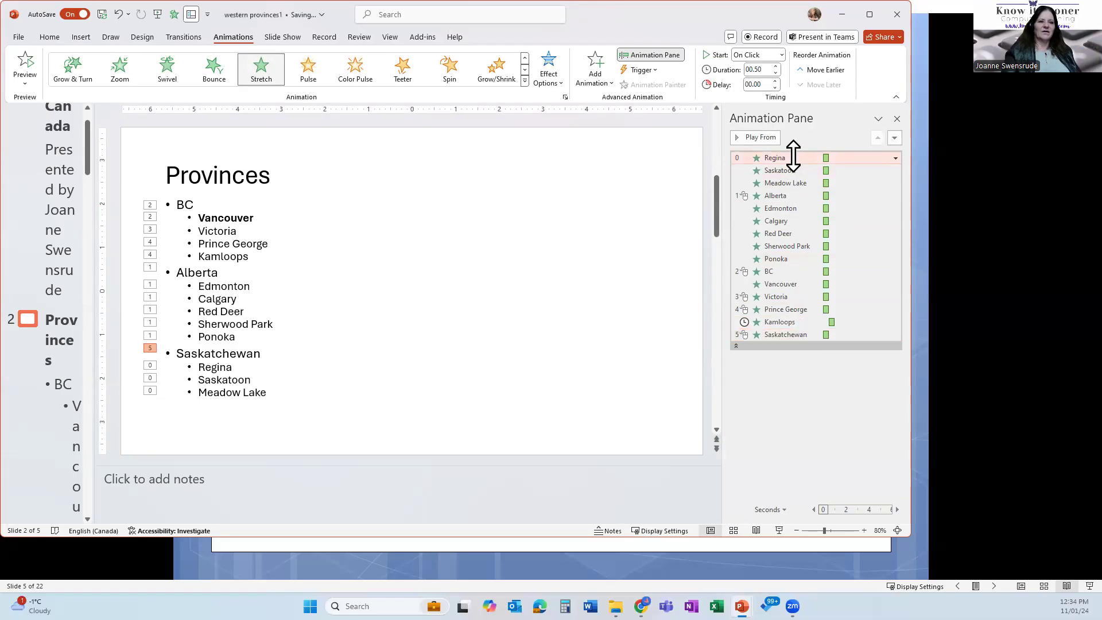
left_click(794, 183, "shift")
left_click_drag(792, 182, 791, 343)
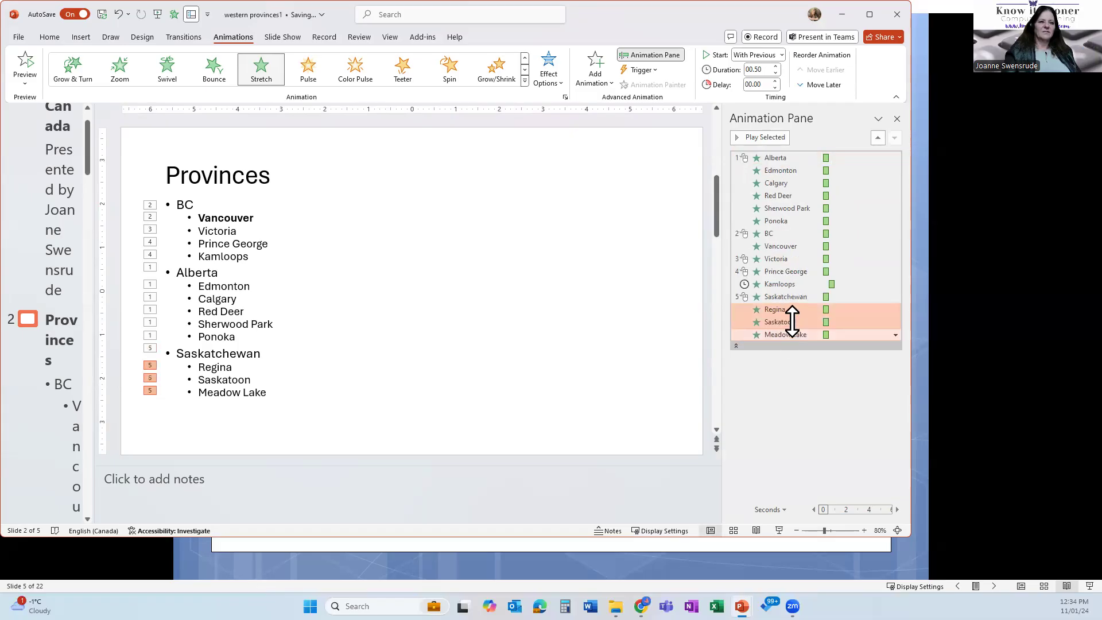
left_click(790, 283)
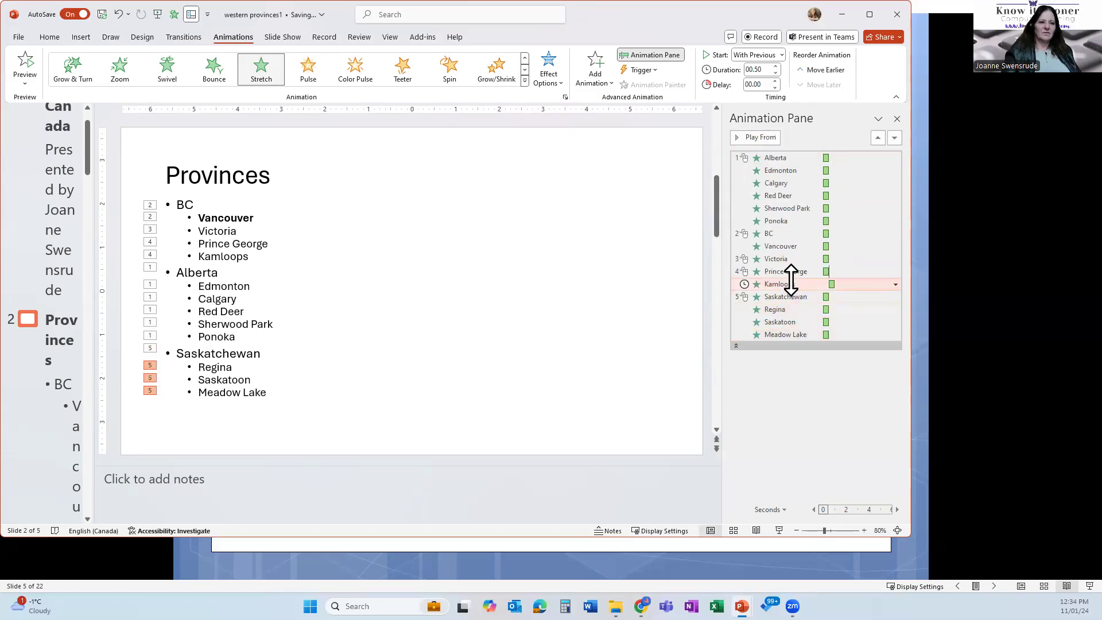
left_click(792, 234, "shift")
left_click_drag(792, 233, 801, 159)
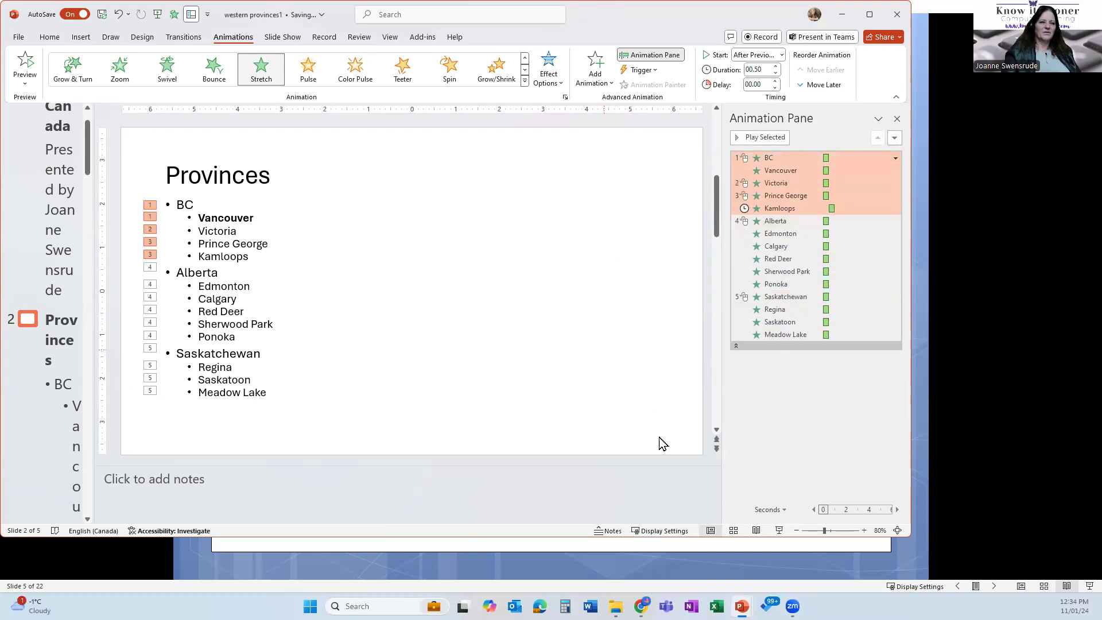
Step: Play the Provinces slide in Reading View through to the Manitoba slide, return to editing, and clear the selection
left_click(754, 531)
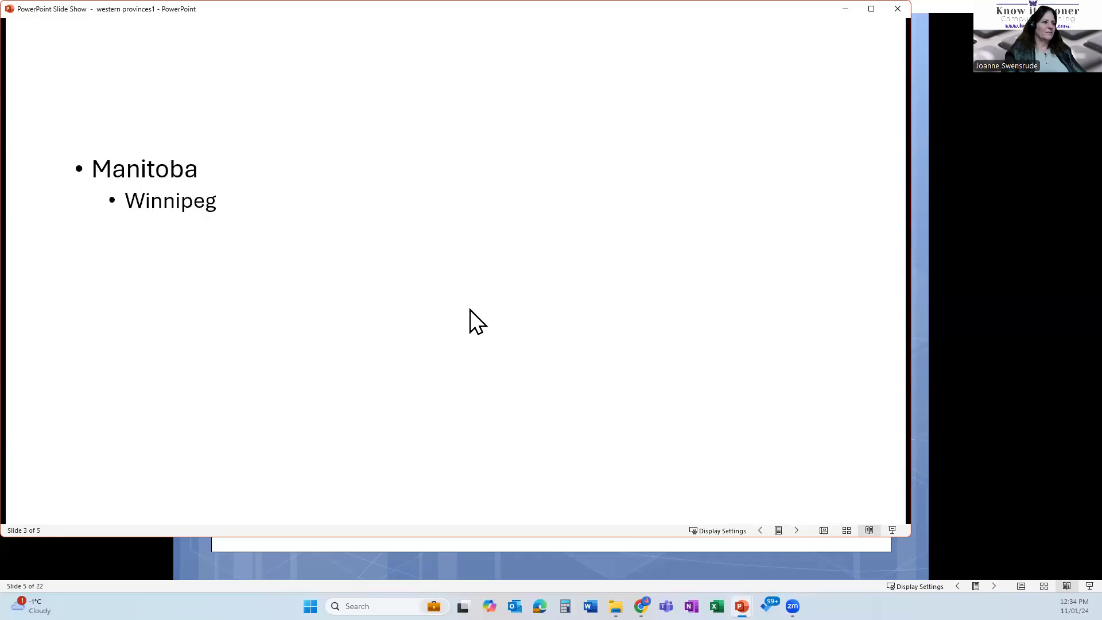
key("Escape")
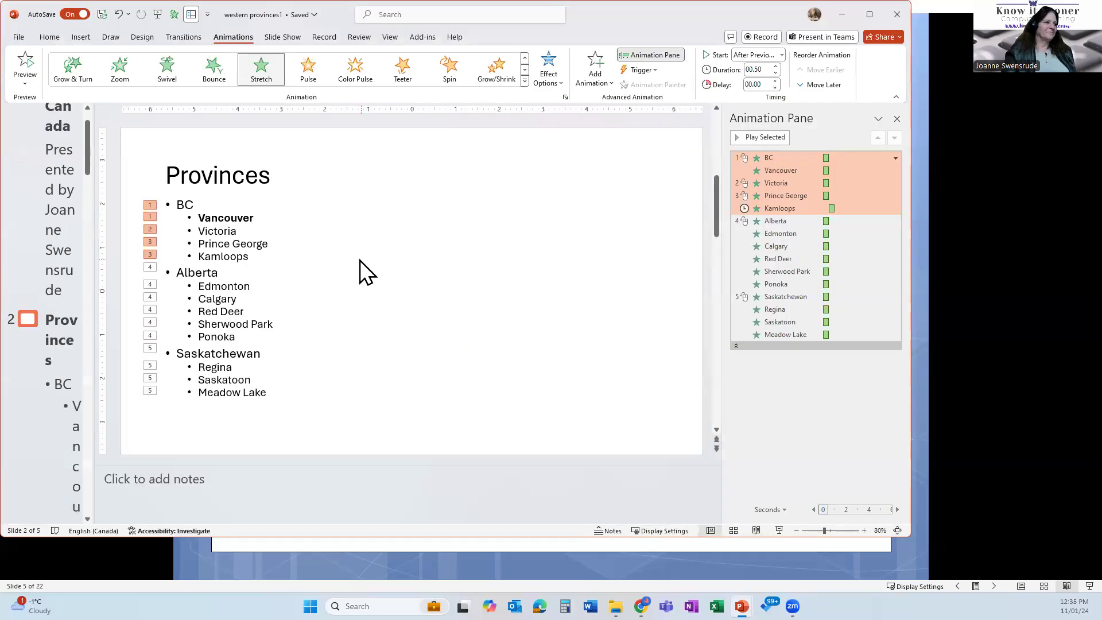
left_click(360, 260)
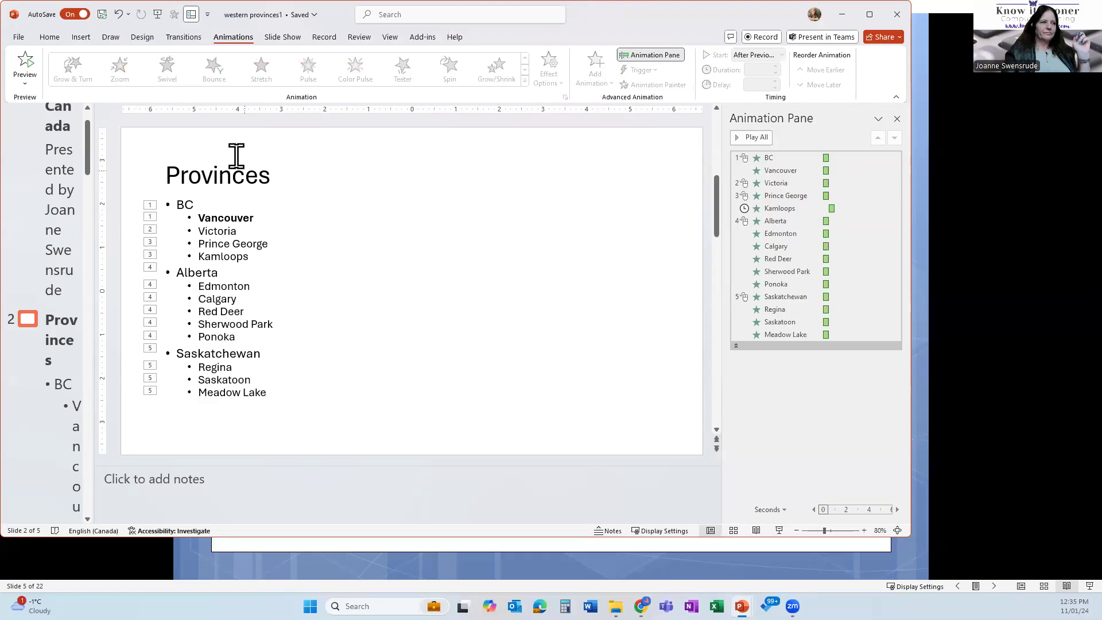
Step: Search the stock icons for "boat" and insert the solid cruise ship icon on the Provinces slide
left_click(86, 37)
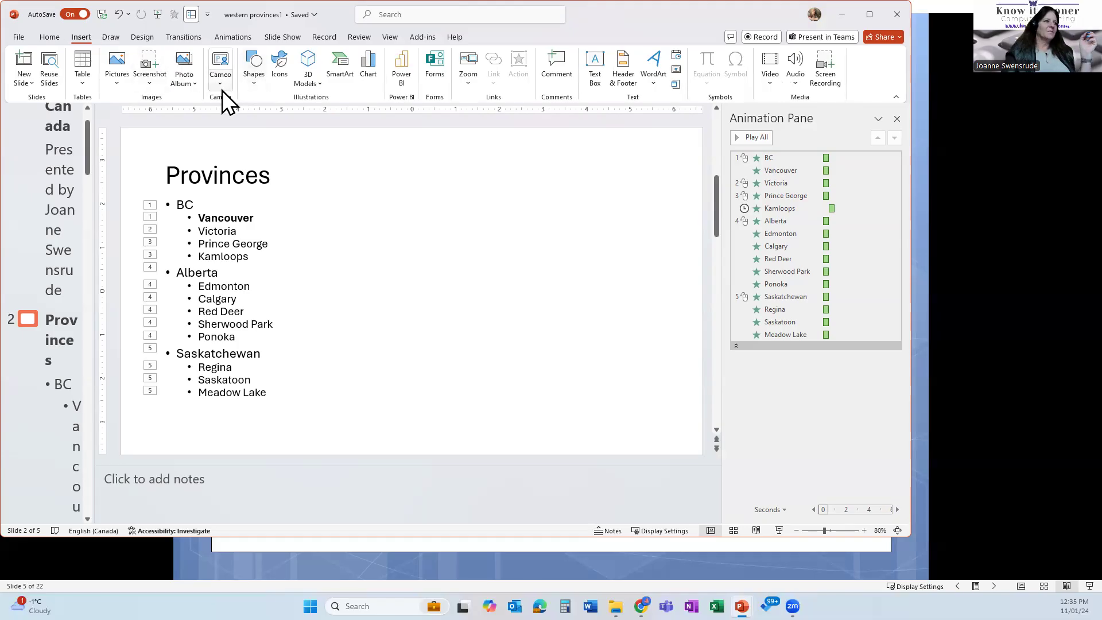
left_click(280, 70)
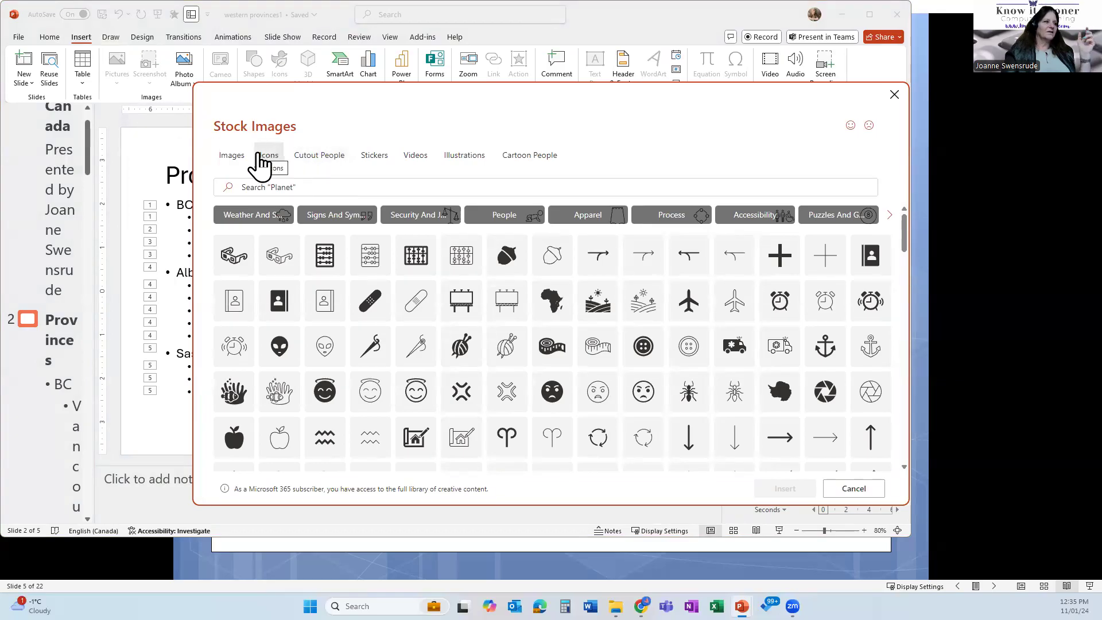
left_click(286, 186)
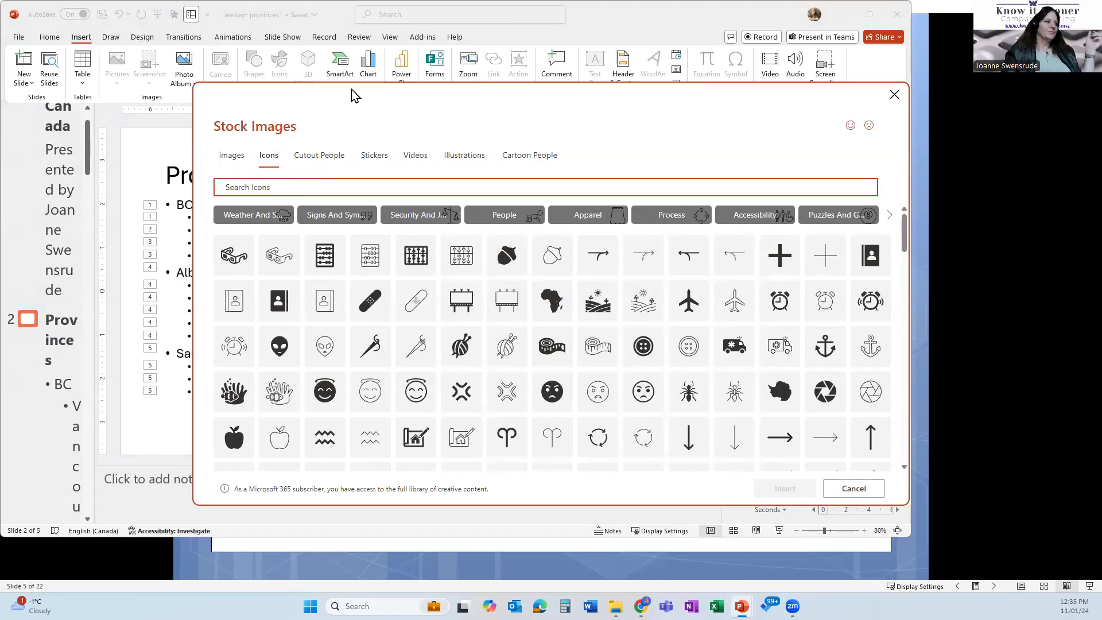
left_click_drag(352, 95, 440, 64)
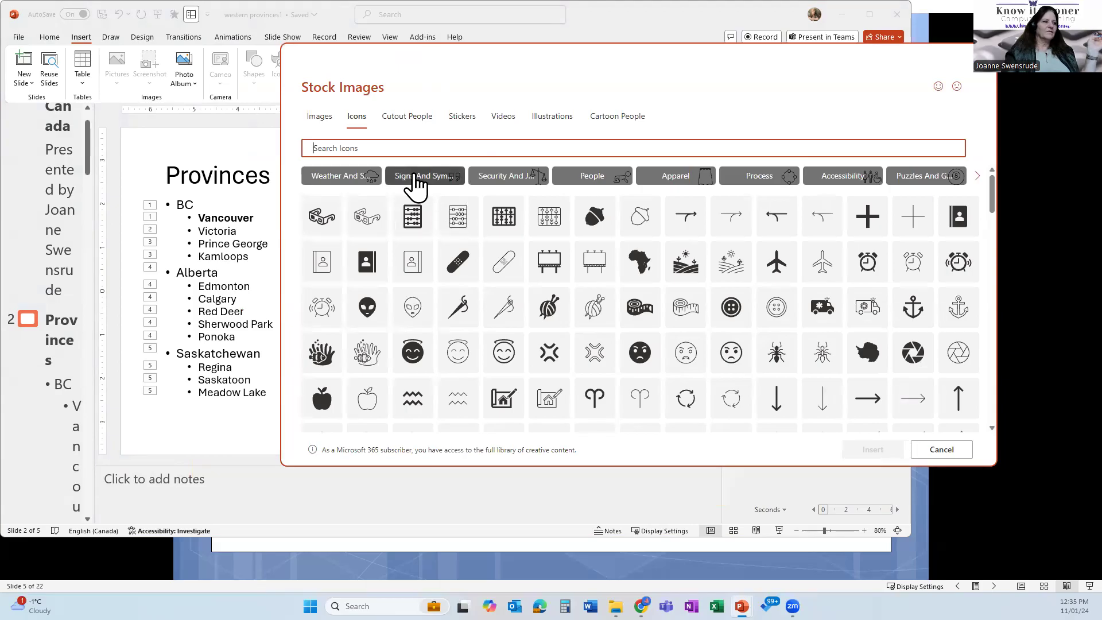
type("boat")
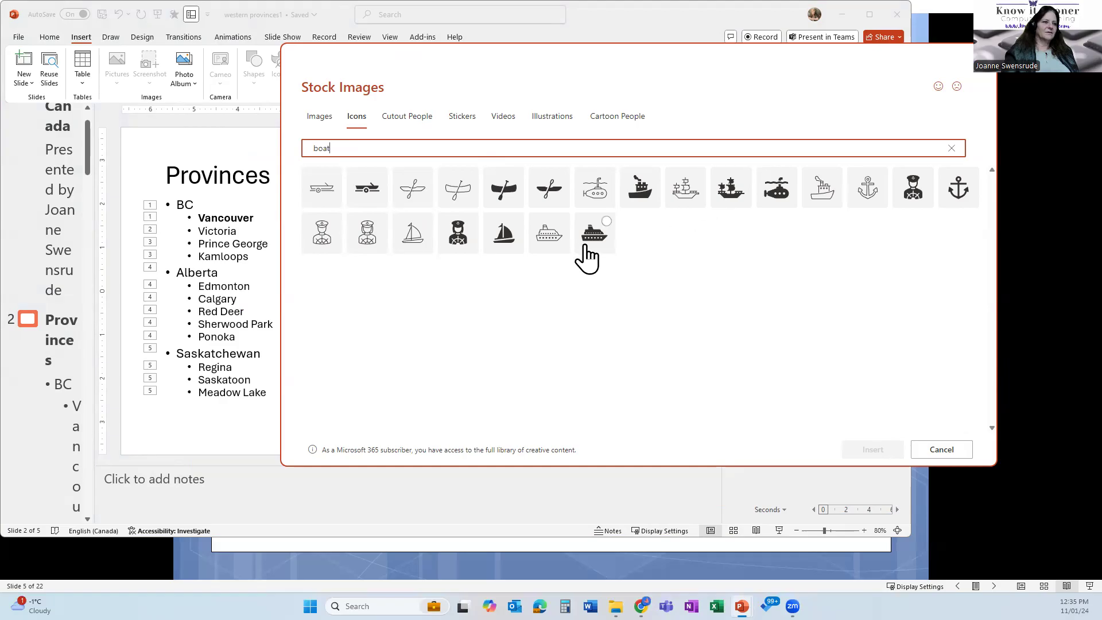
left_click(587, 243)
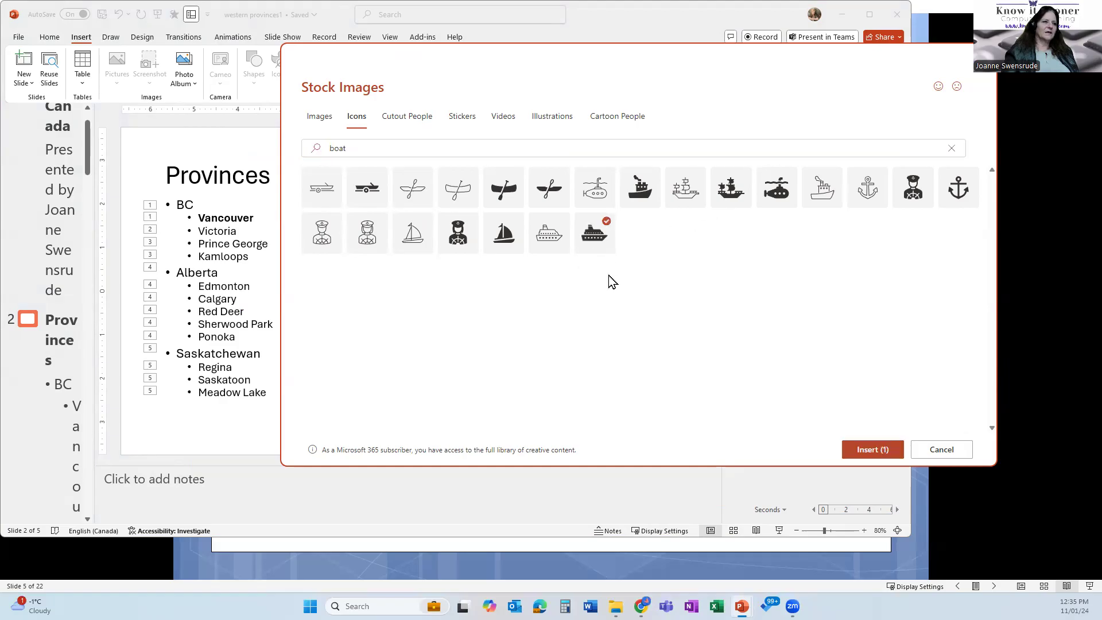
left_click(878, 450)
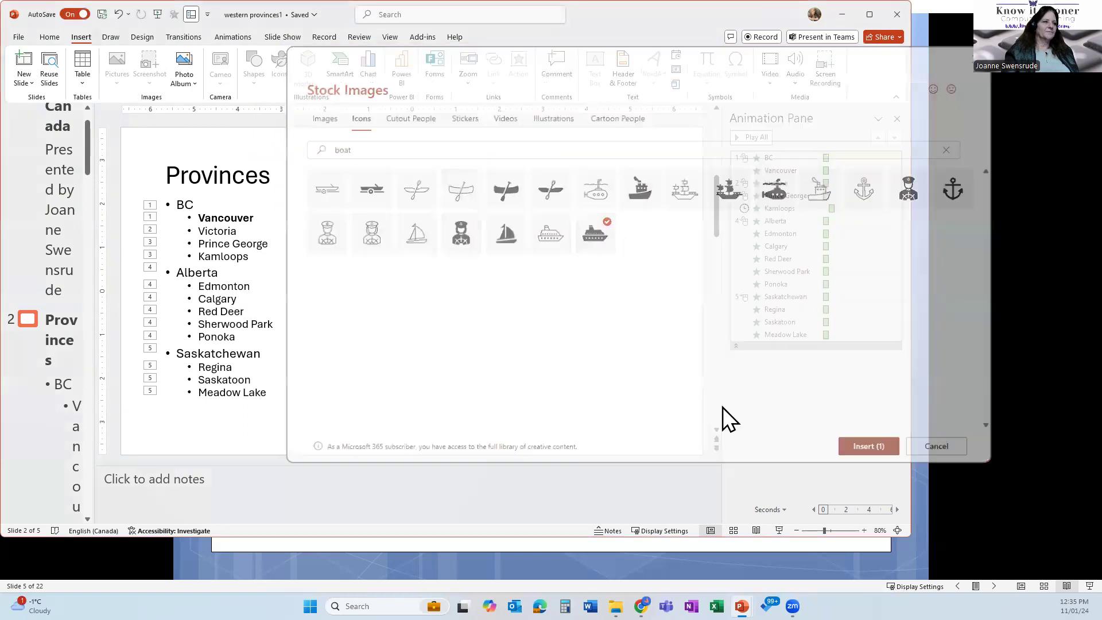
left_click(552, 361)
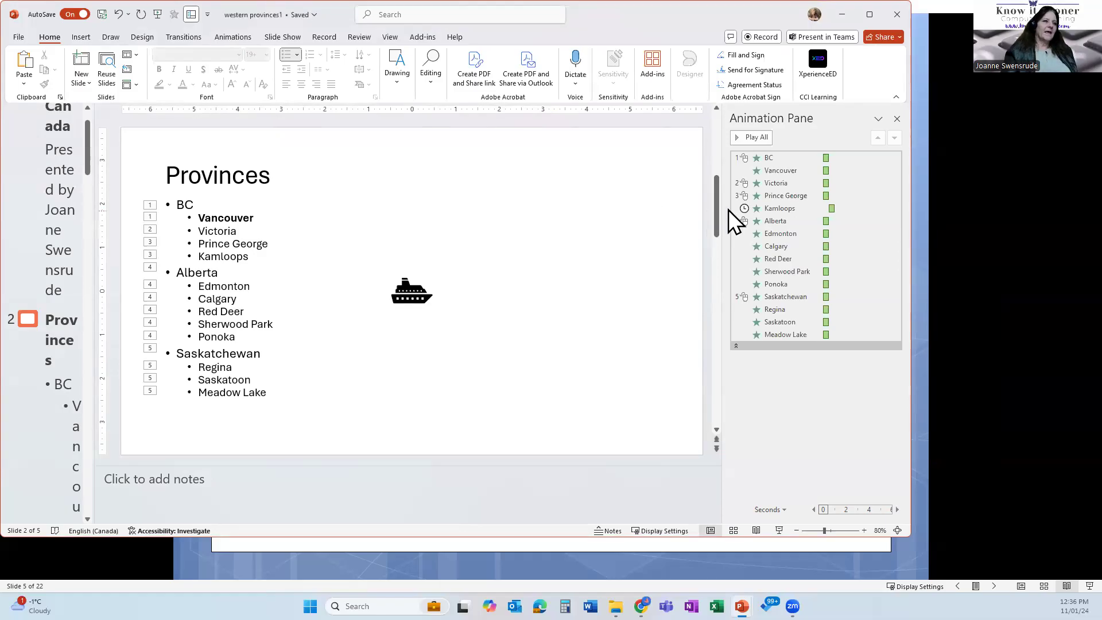
Step: Close the Animation Pane and show it again for the Provinces slide
left_click(897, 119)
left_click(511, 208)
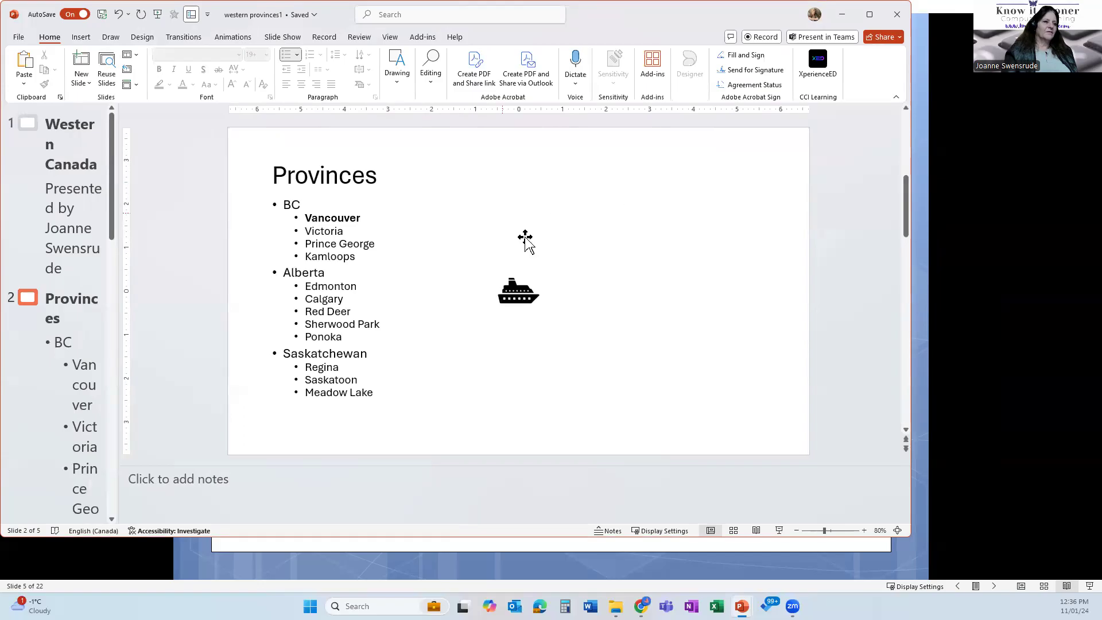
left_click(800, 302)
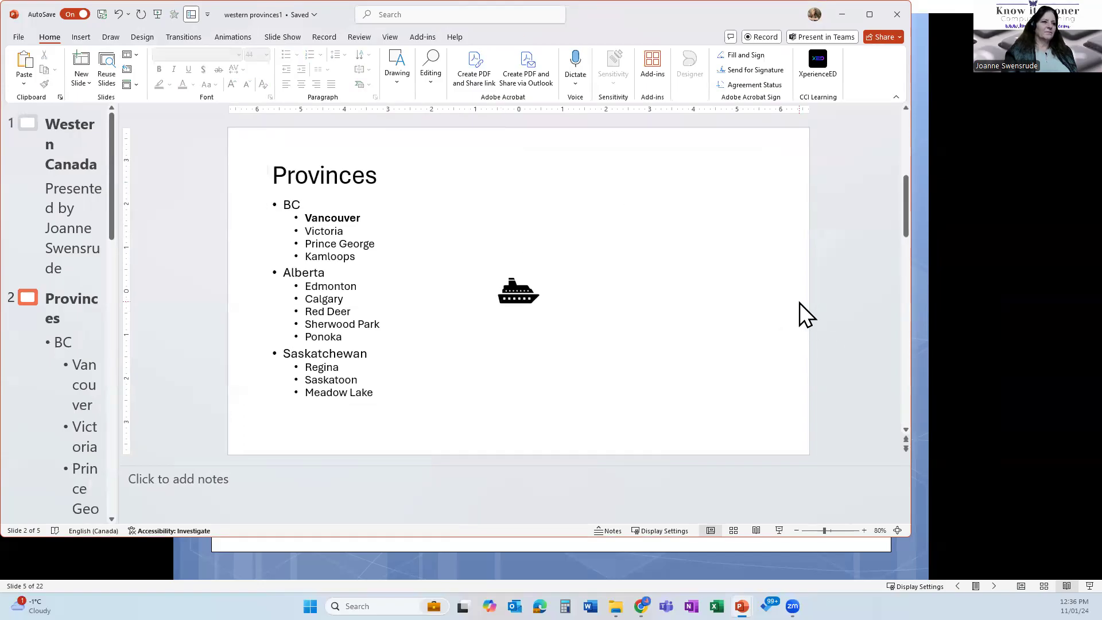
left_click(231, 39)
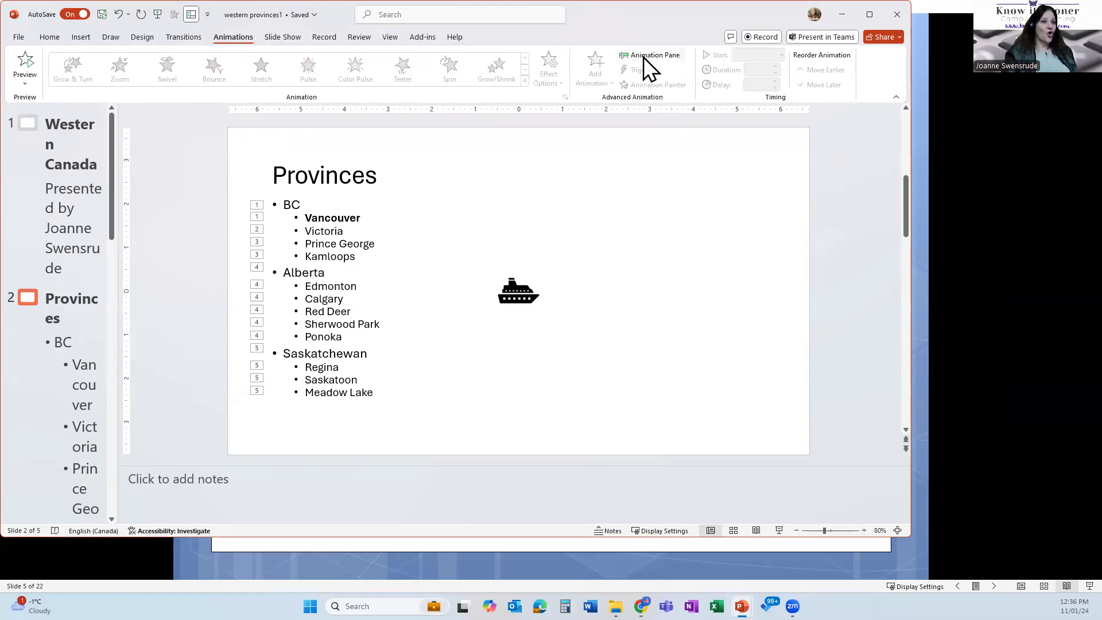
left_click(642, 56)
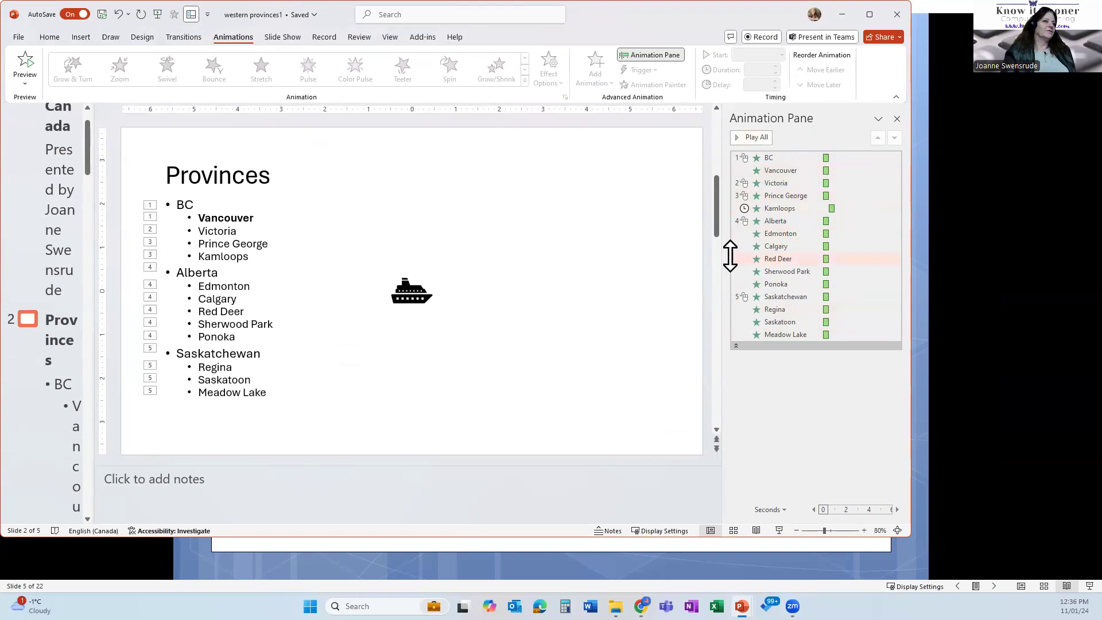
Step: Preview the Provinces slide in Reading View to check how the unanimated ship icon behaves, and return to editing
left_click(411, 295)
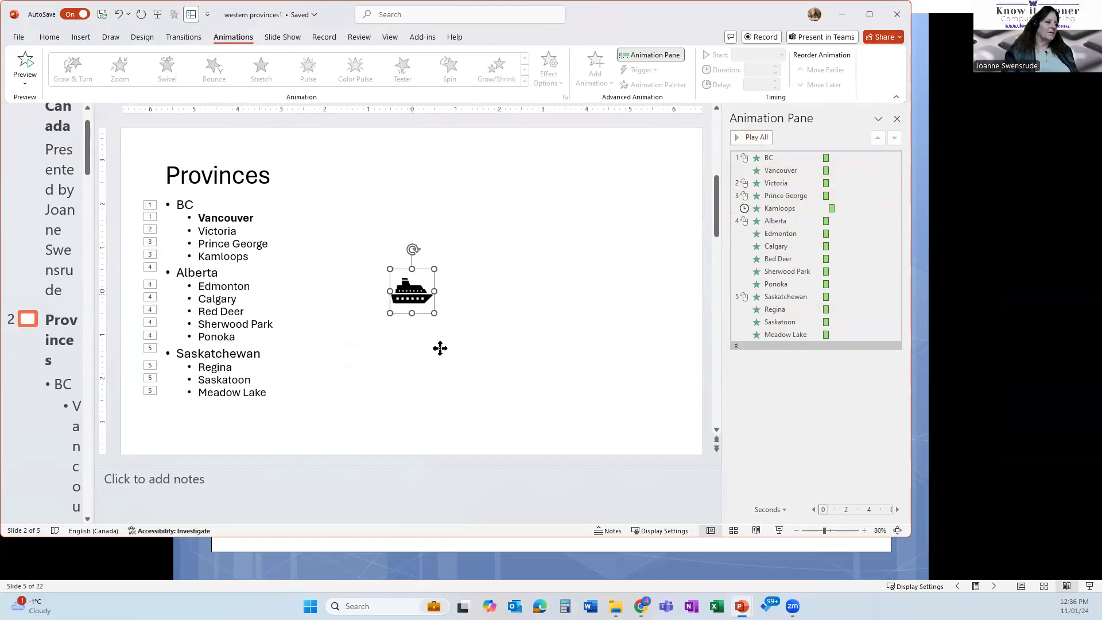
left_click(505, 421)
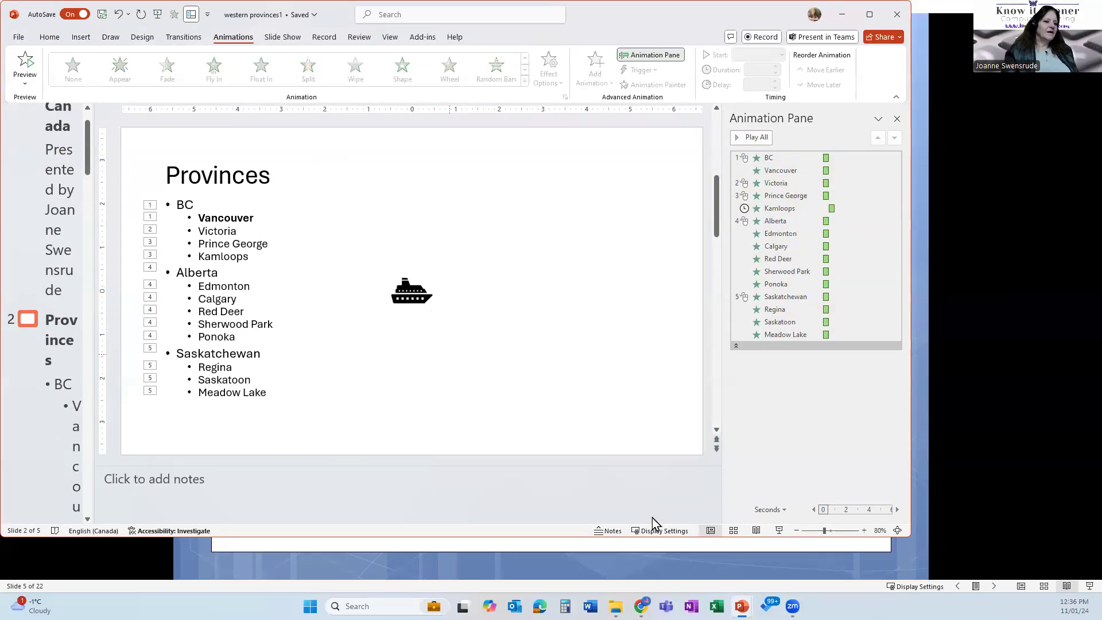
left_click(756, 530)
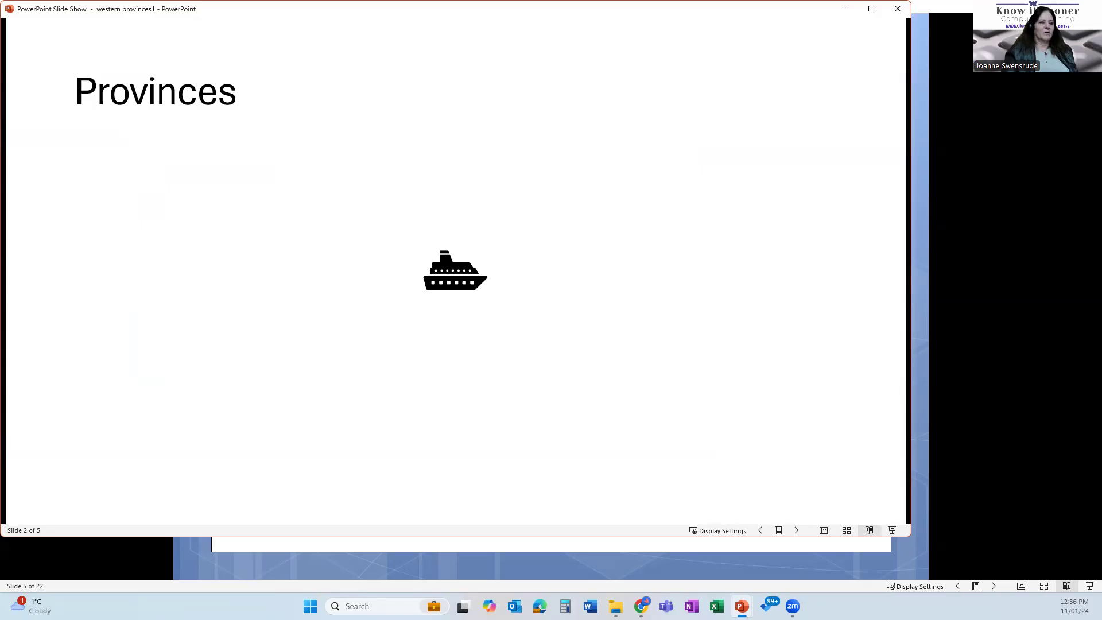
key("Escape")
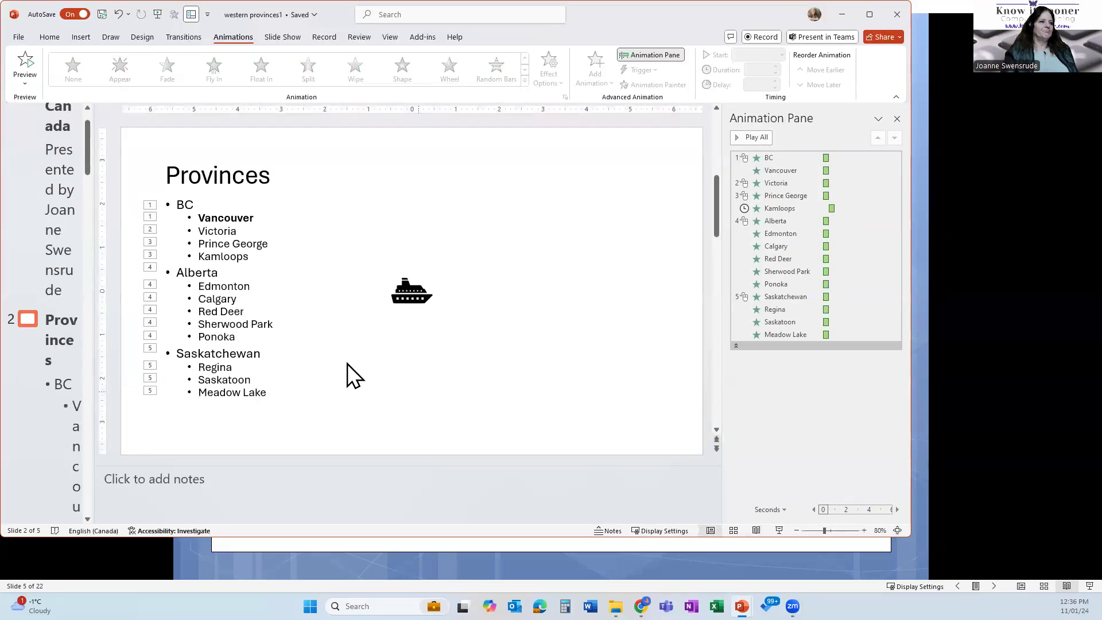
Step: Enlarge the ship icon to roughly twice its size and move it up and right, beside the BC city list
left_click(405, 287)
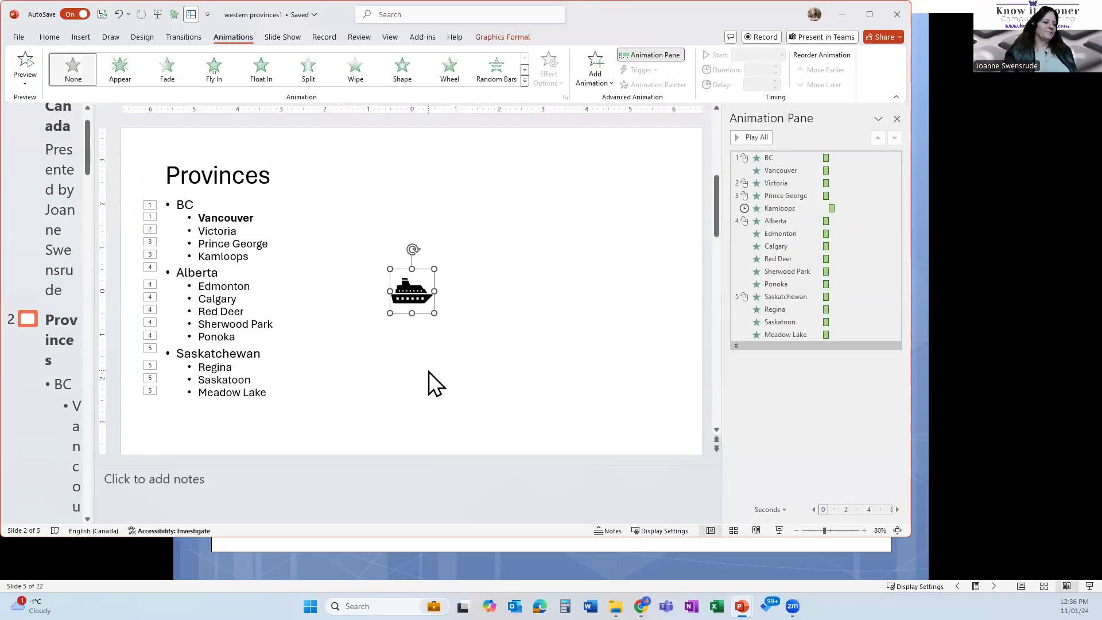
left_click(423, 316)
left_click(428, 294)
left_click_drag(423, 291, 491, 271)
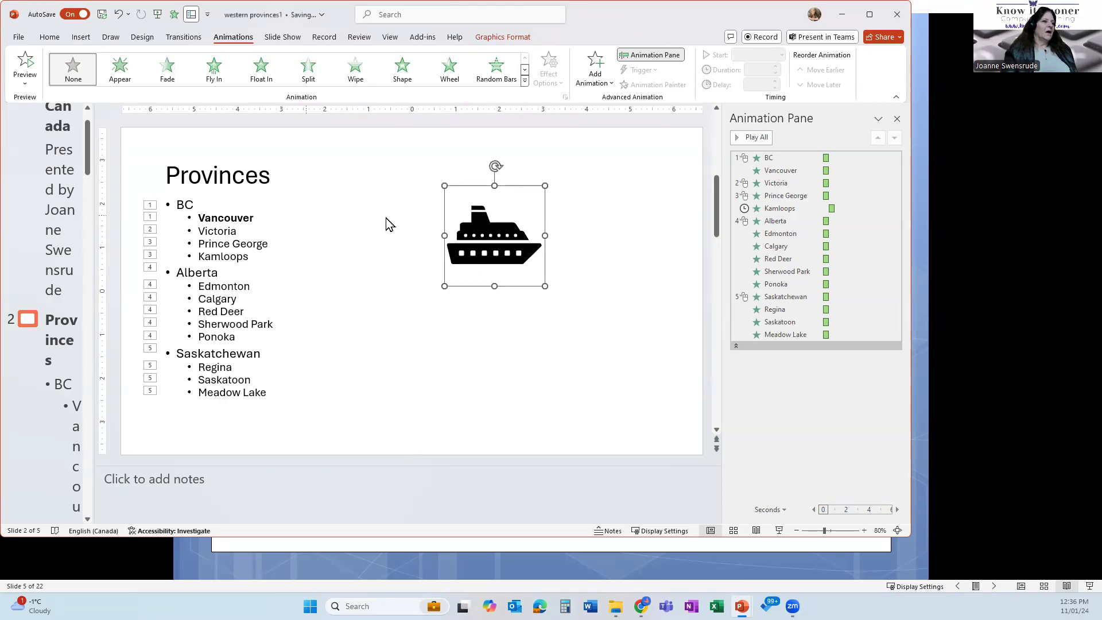
Step: Add the Fly In entrance effect to the ship icon
left_click(601, 70)
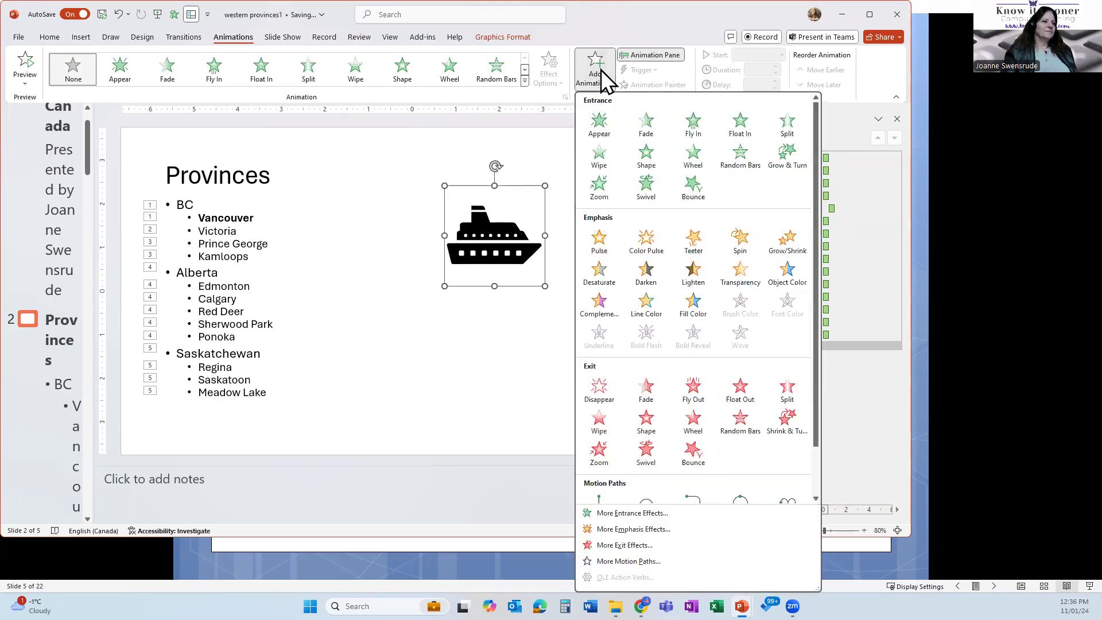
left_click(638, 514)
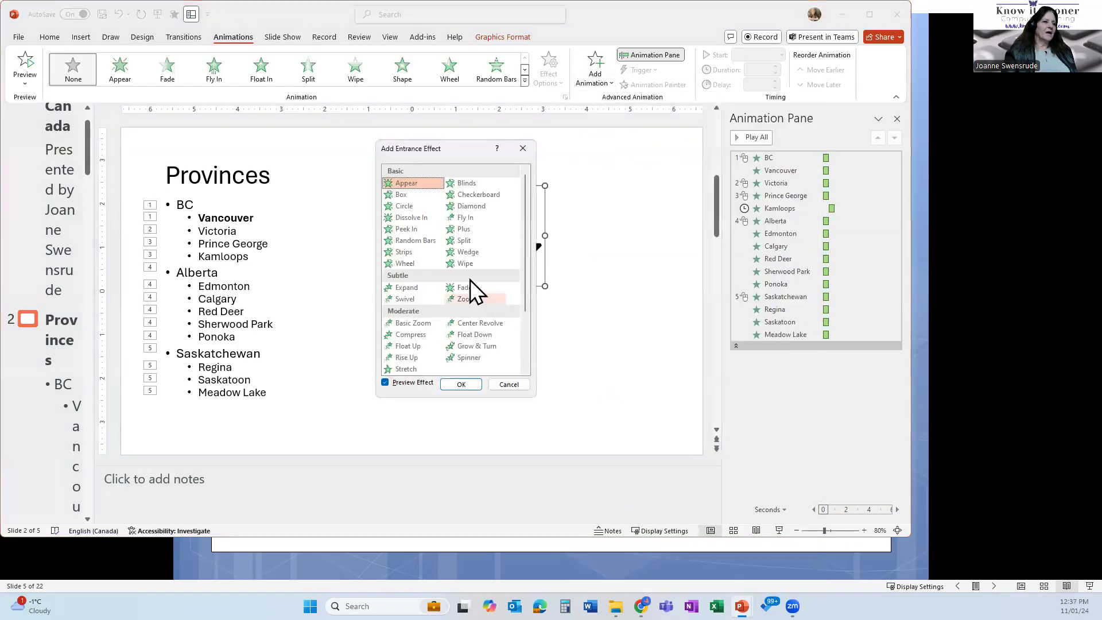
left_click(462, 218)
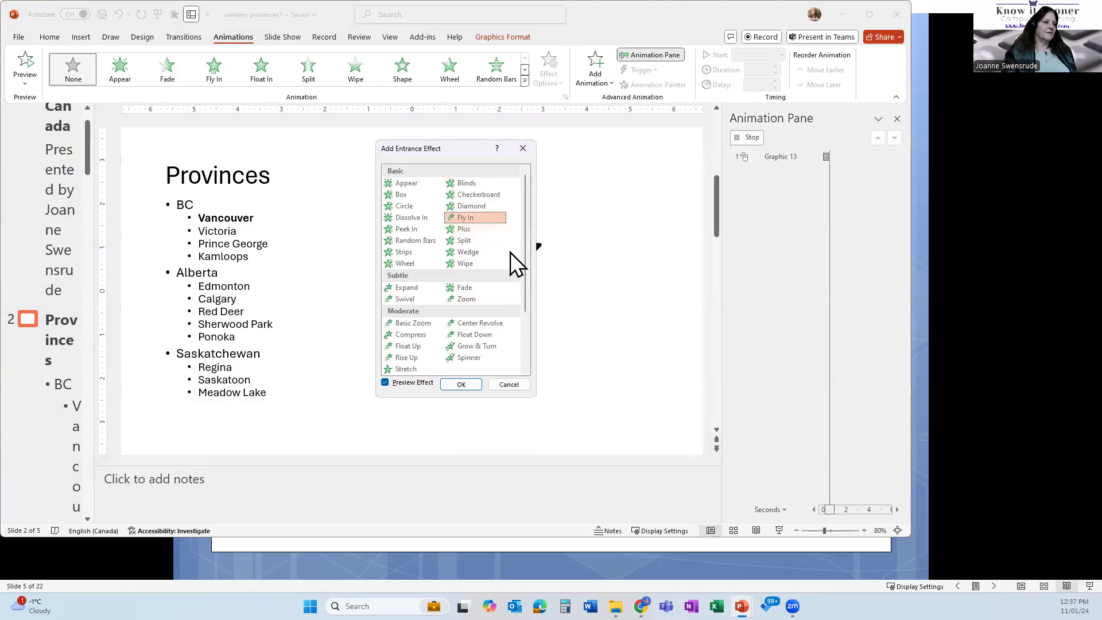
left_click(474, 385)
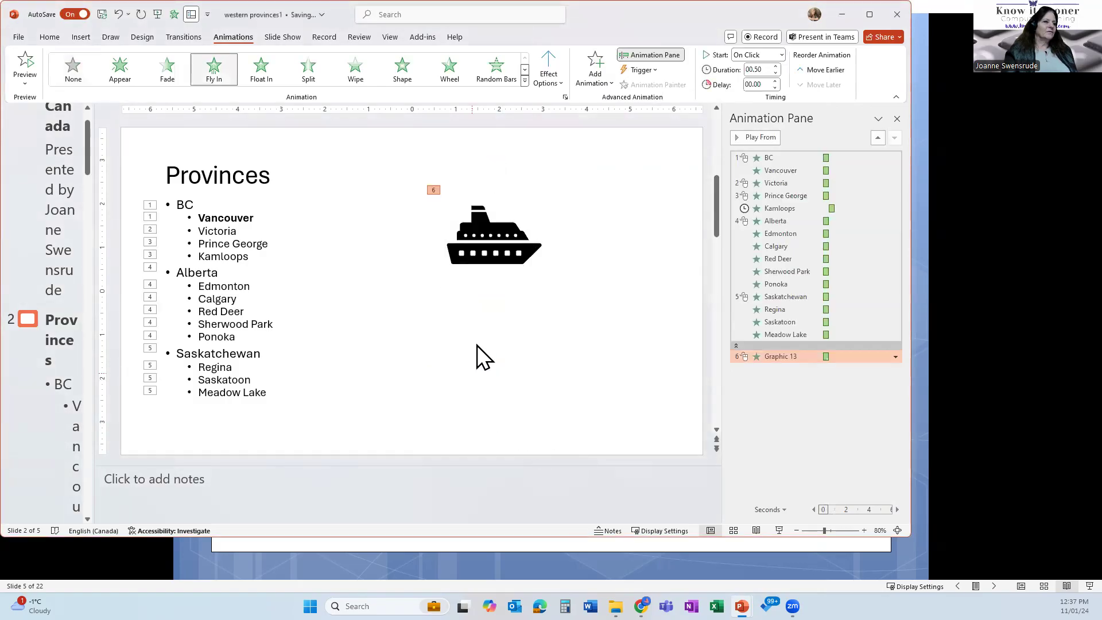
Step: Examine how the ship and the province text on the slide correspond to their entries in the Animation Pane
left_click(473, 252)
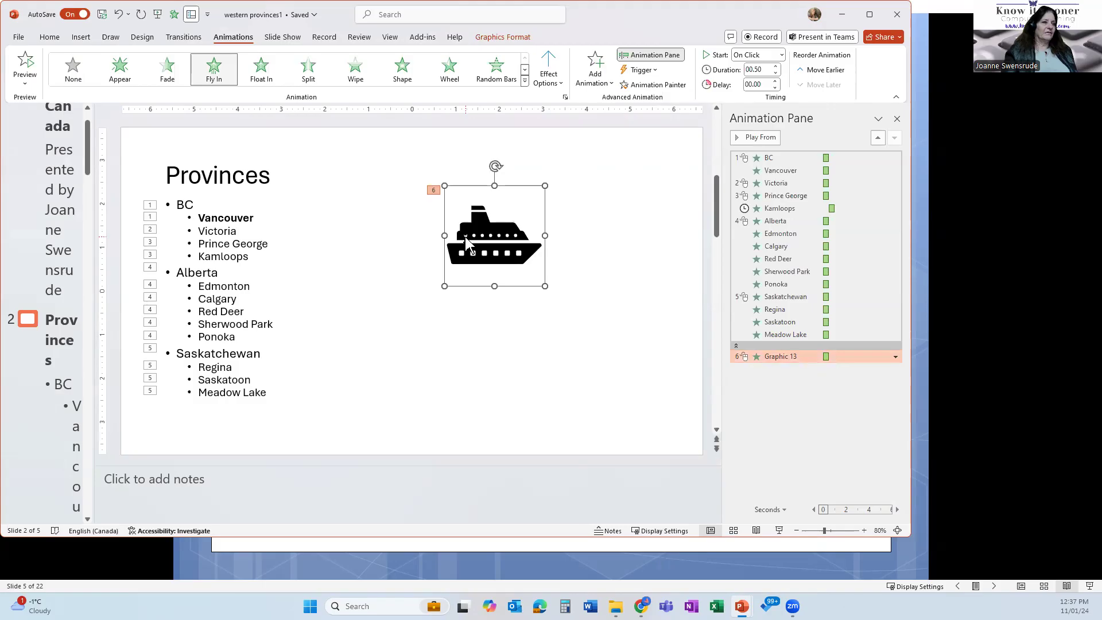
left_click(896, 357)
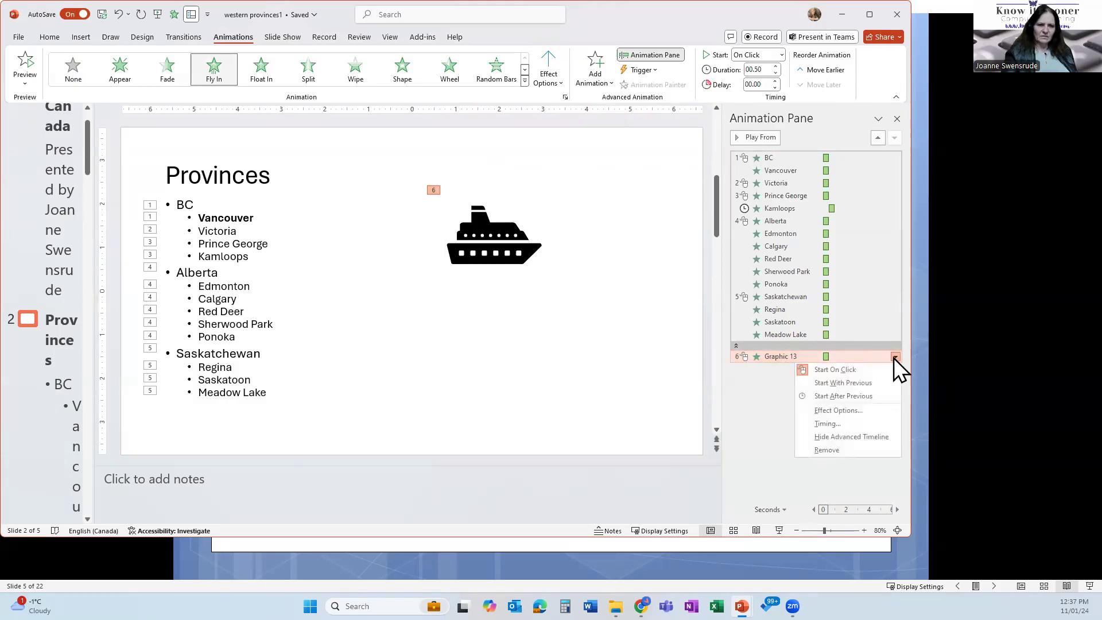
left_click(894, 357)
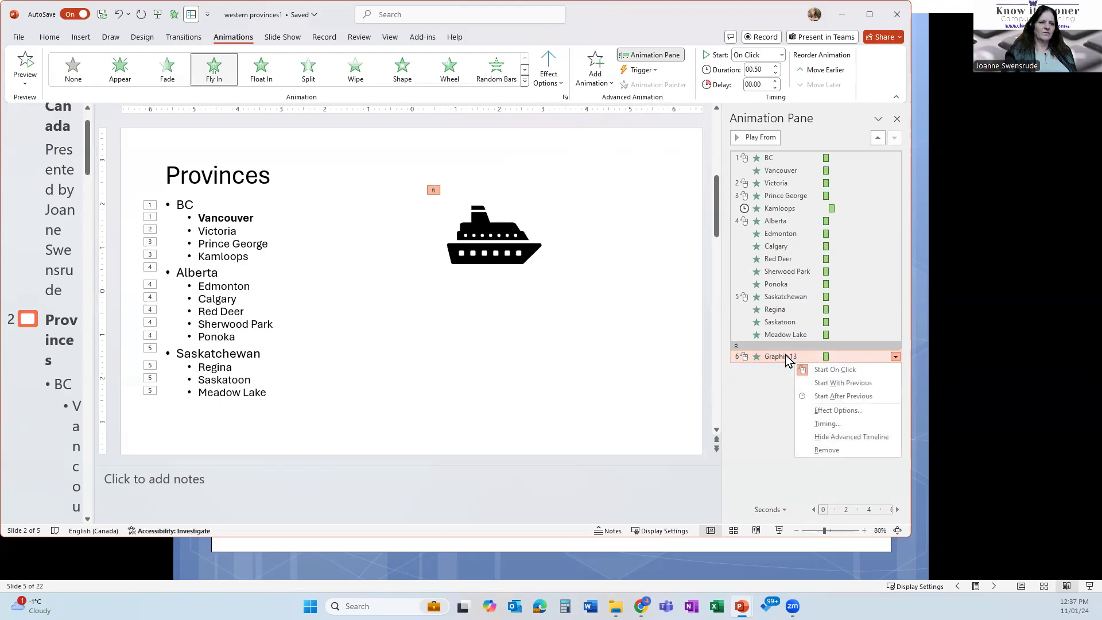
left_click(496, 281)
left_click(471, 241)
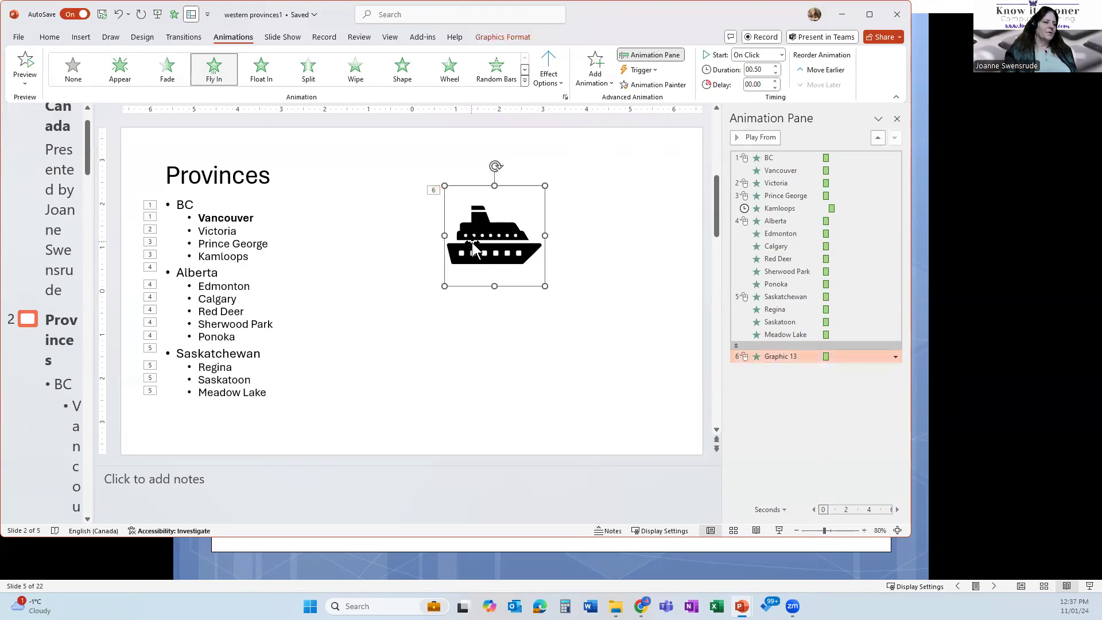
left_click(220, 256)
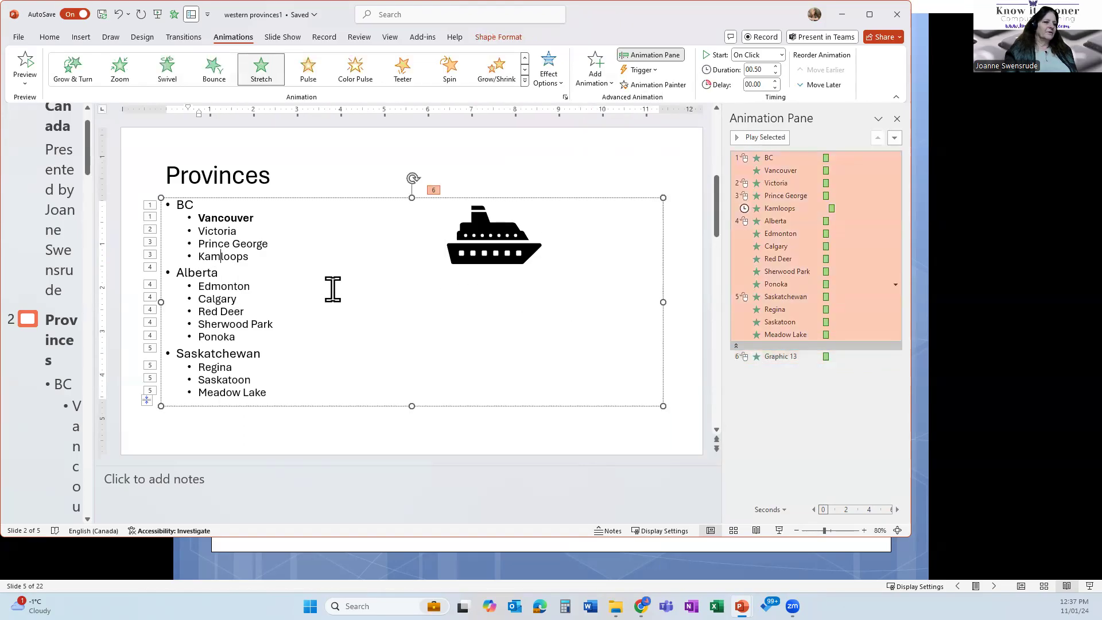
left_click(782, 357)
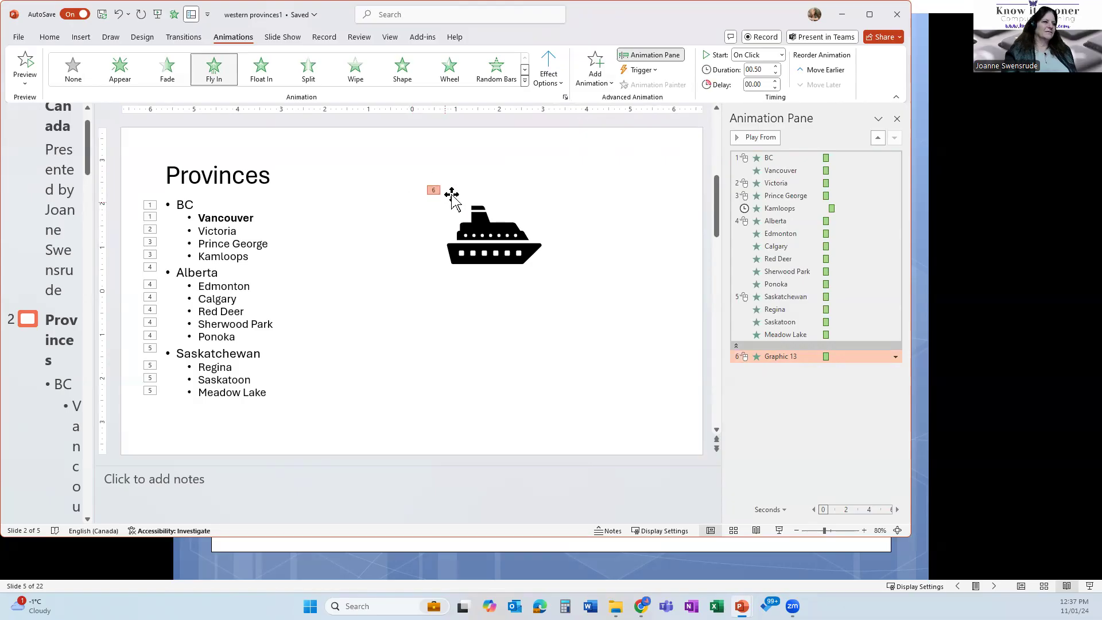
left_click(765, 248)
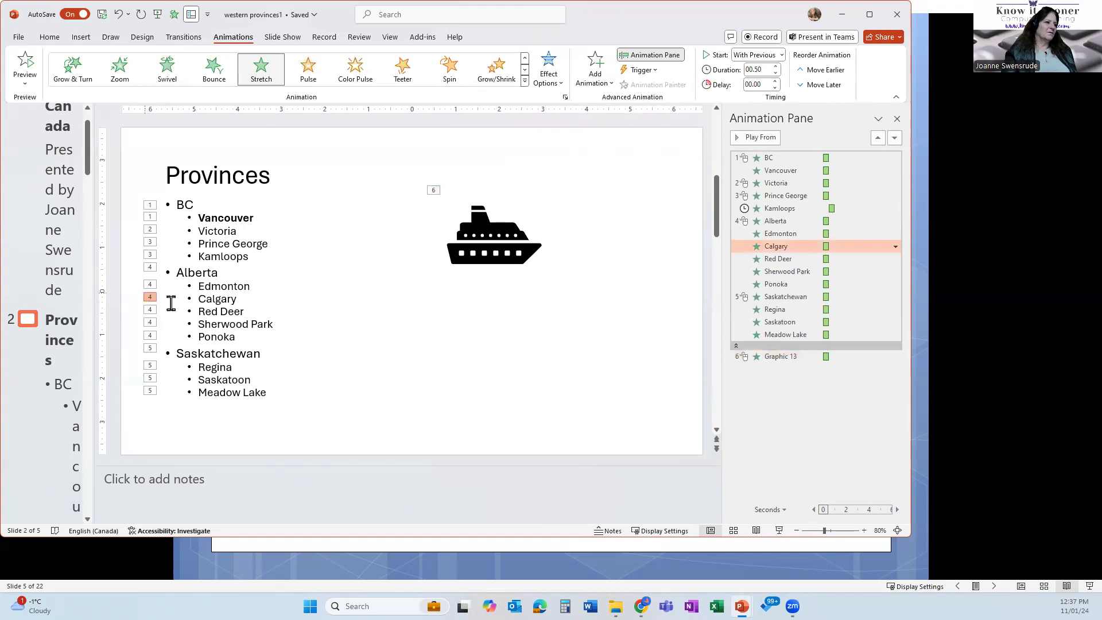
left_click(489, 239)
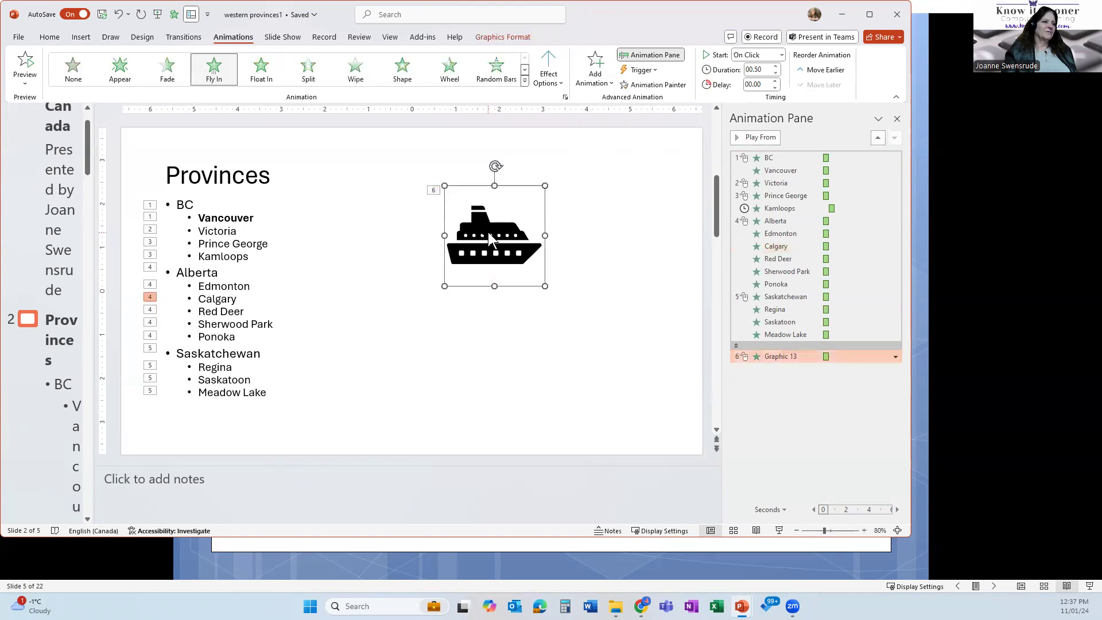
Step: Play the Provinces slide in Reading View through the ship's entrance, and return to editing
left_click(756, 530)
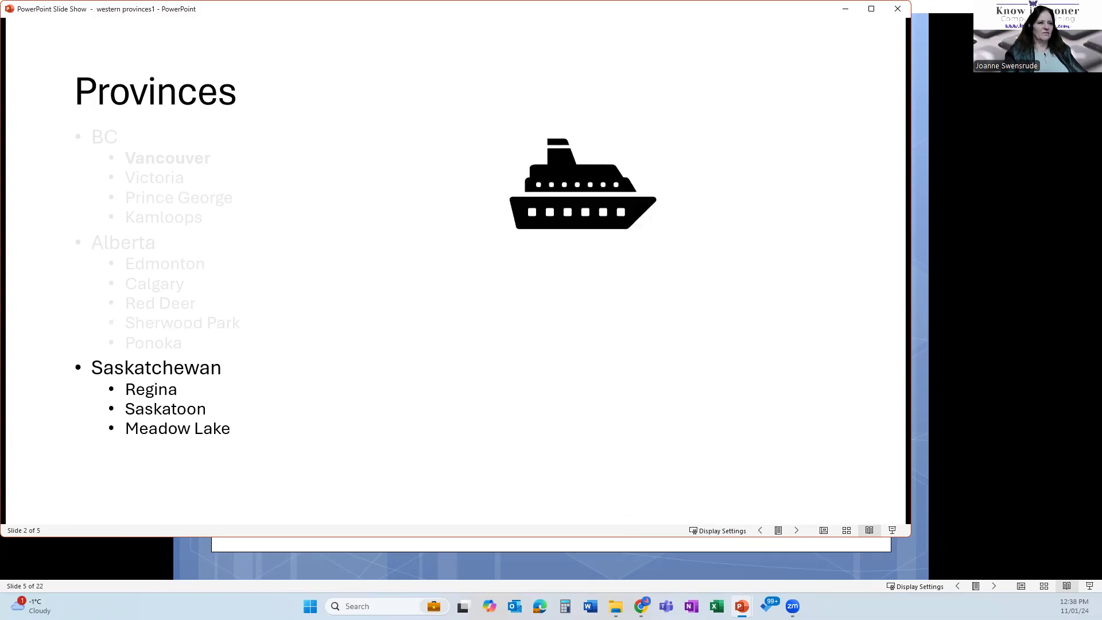
key("Escape")
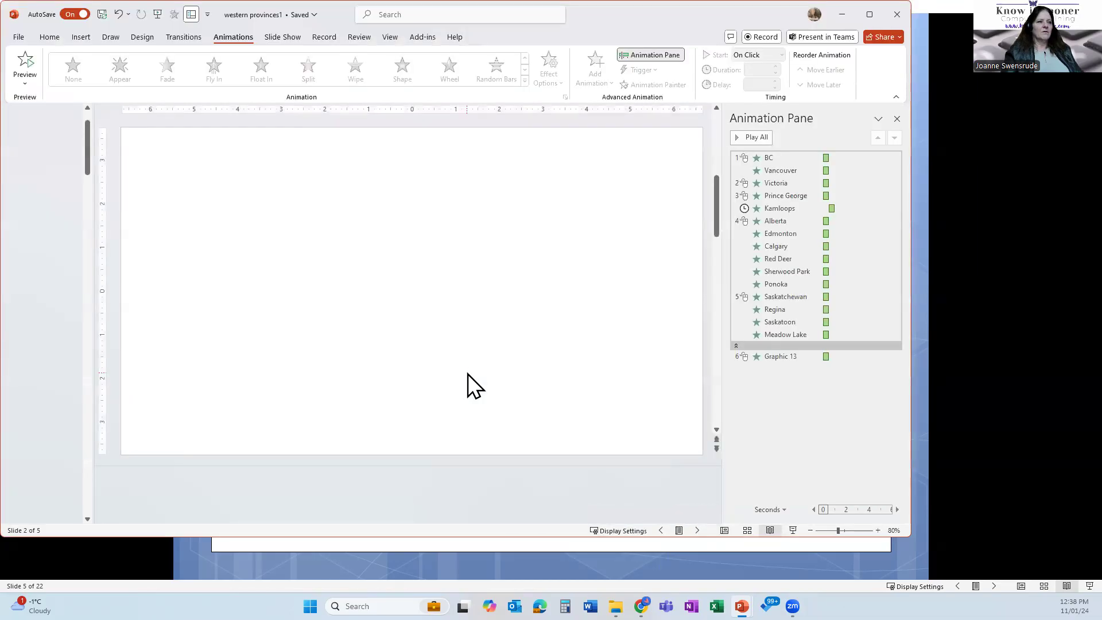
Step: Set the ship icon's Fly In direction to From Left
left_click(466, 259)
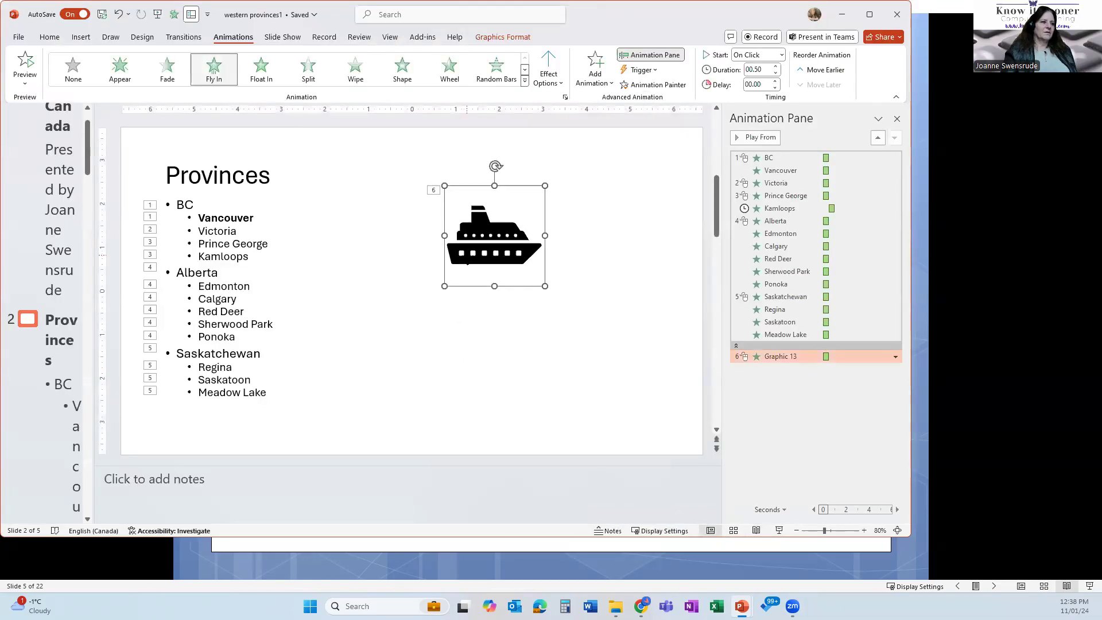
left_click(544, 81)
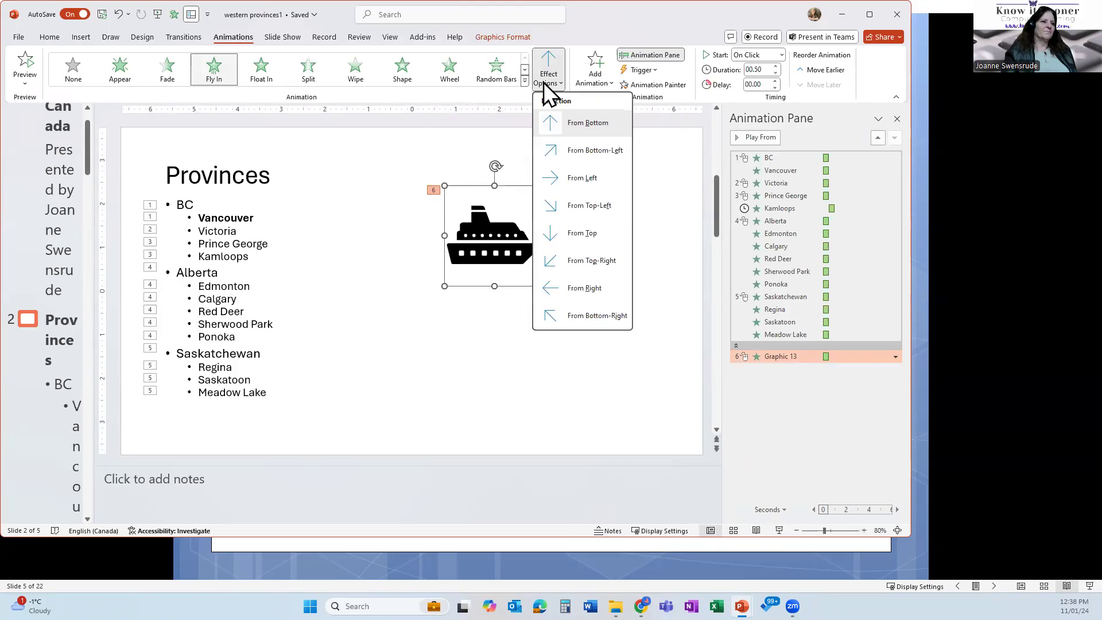
left_click(559, 181)
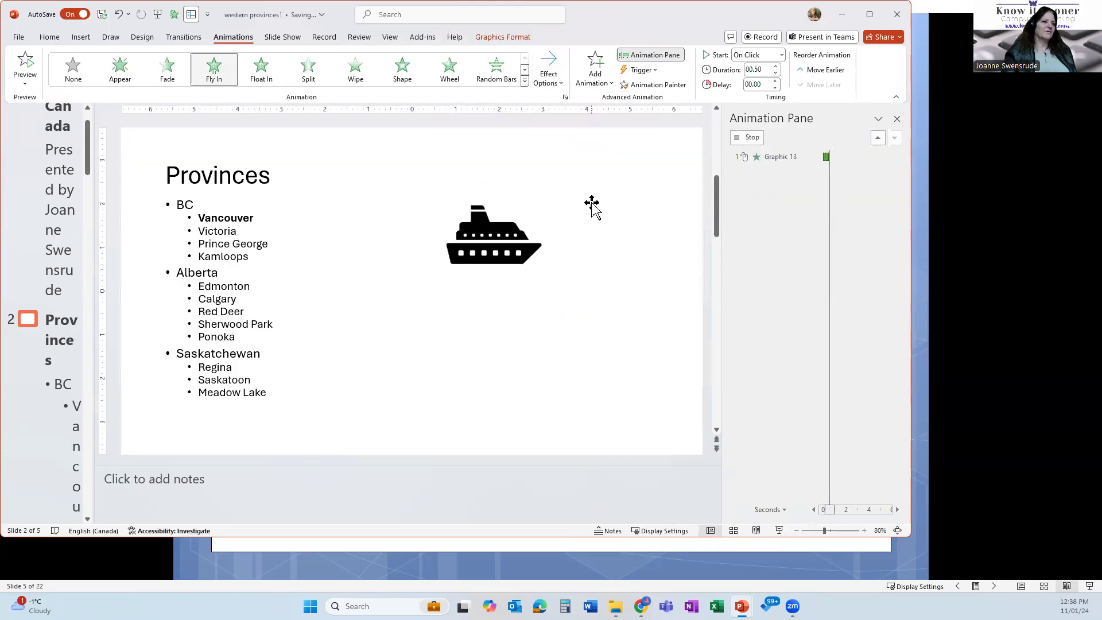
Step: Move the ship icon to the slide's right edge and place its animation directly after Vancouver in the animation order
left_click_drag(514, 241, 607, 257)
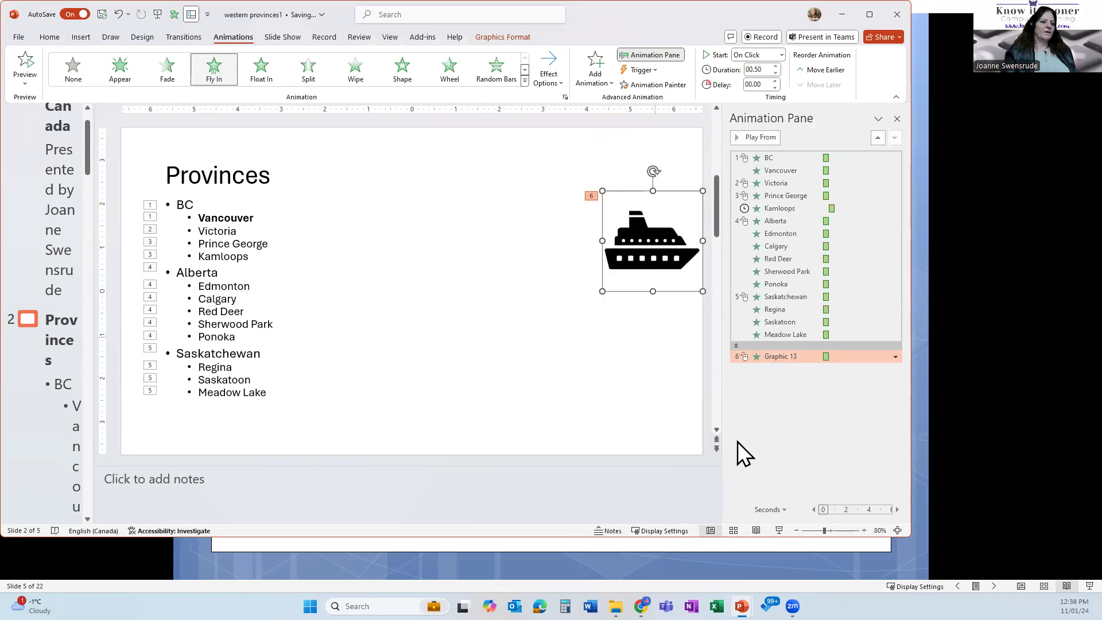
left_click(25, 66)
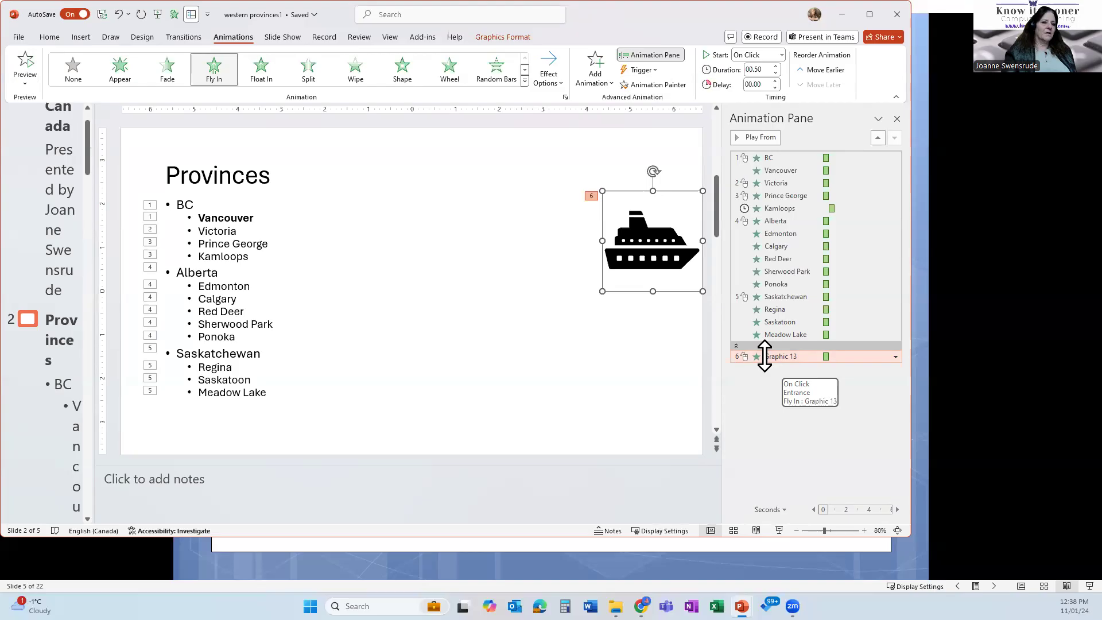
left_click_drag(766, 356, 783, 177)
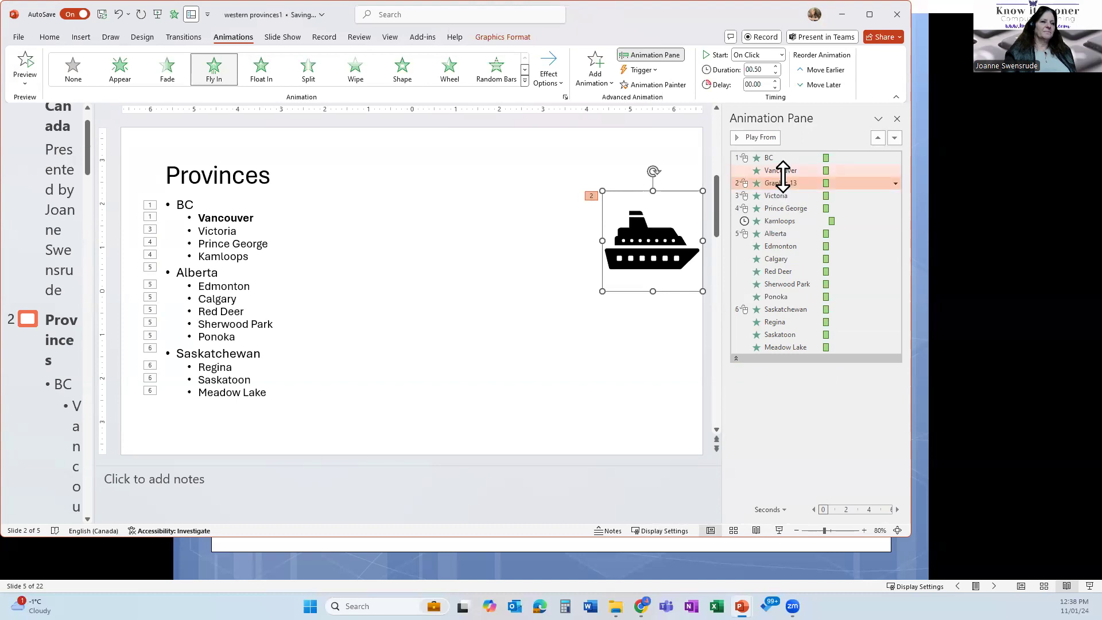
Step: Set the ship's entrance to start After Previous, then check it by playing the Provinces slide in Reading View
left_click(781, 55)
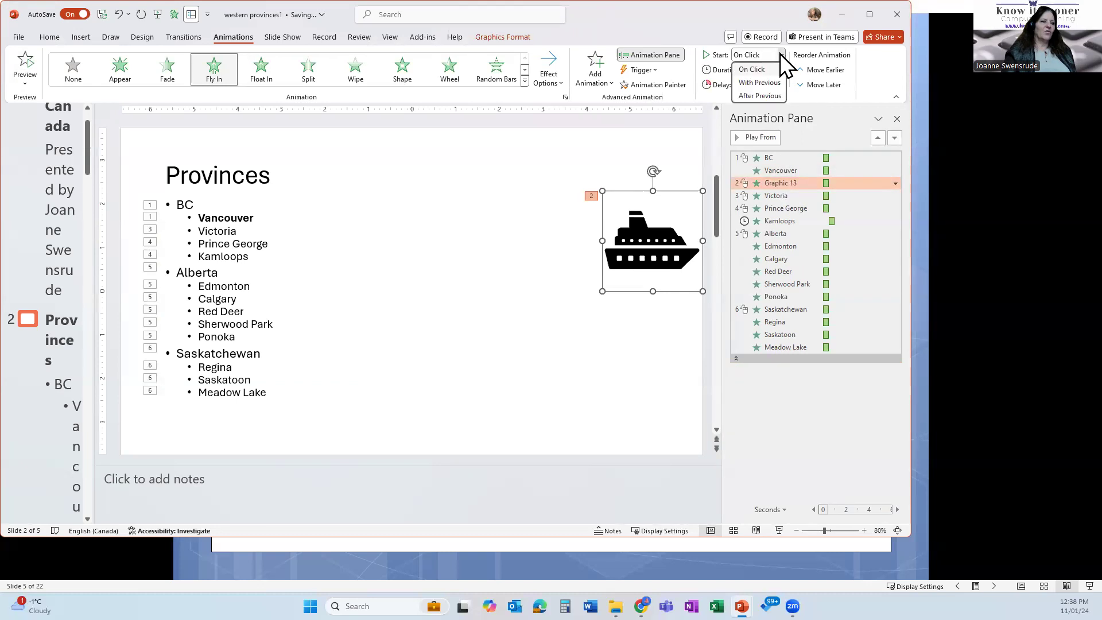
left_click(769, 95)
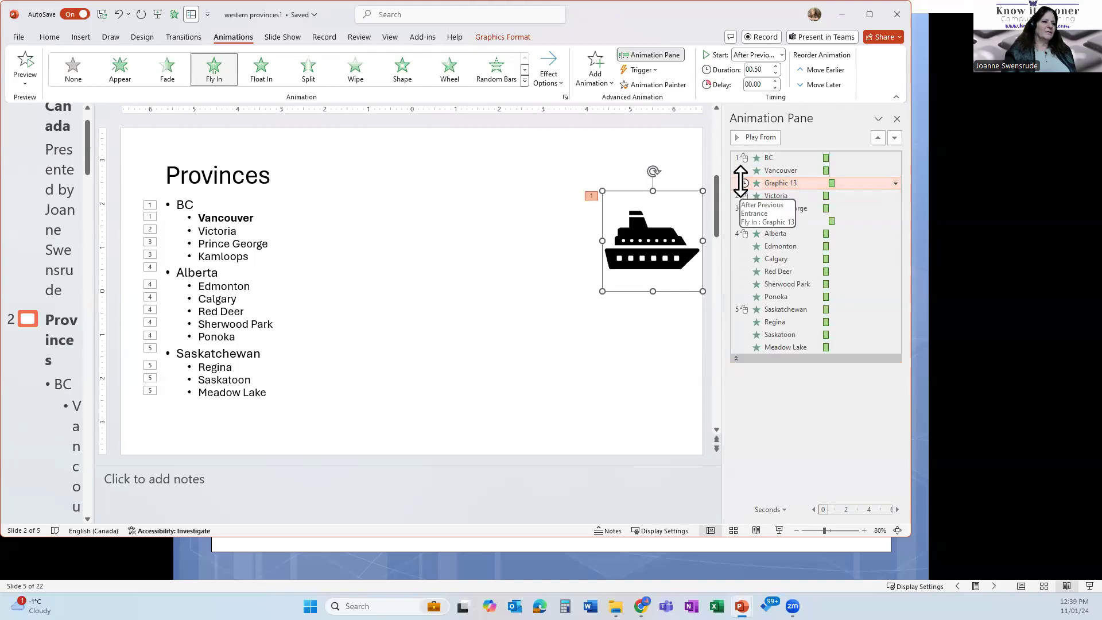
left_click_drag(749, 194, 777, 251)
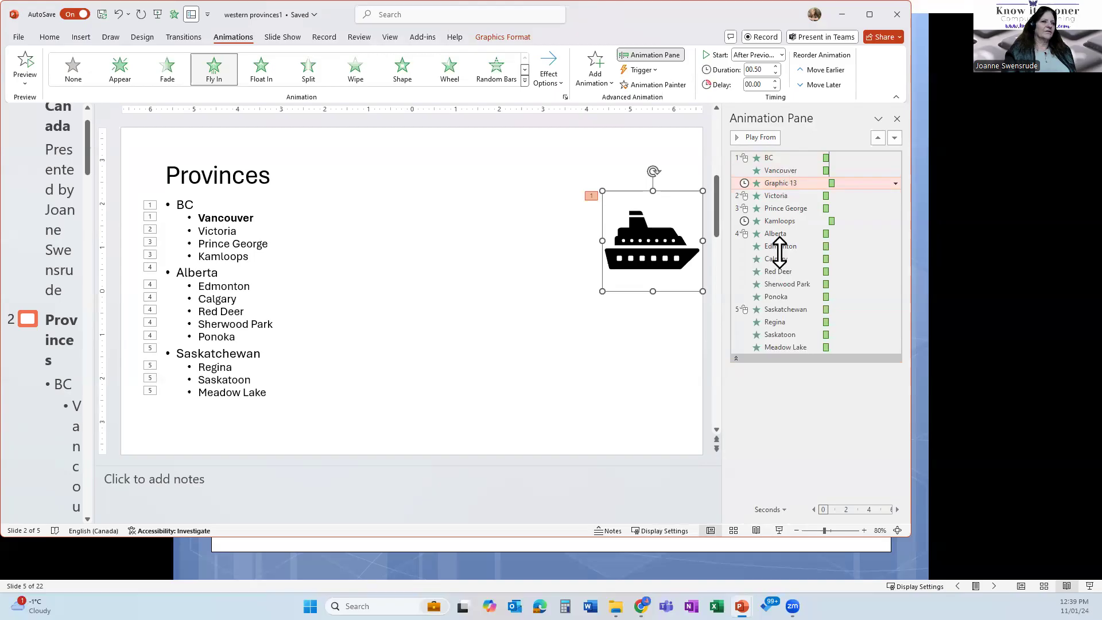
left_click(756, 530)
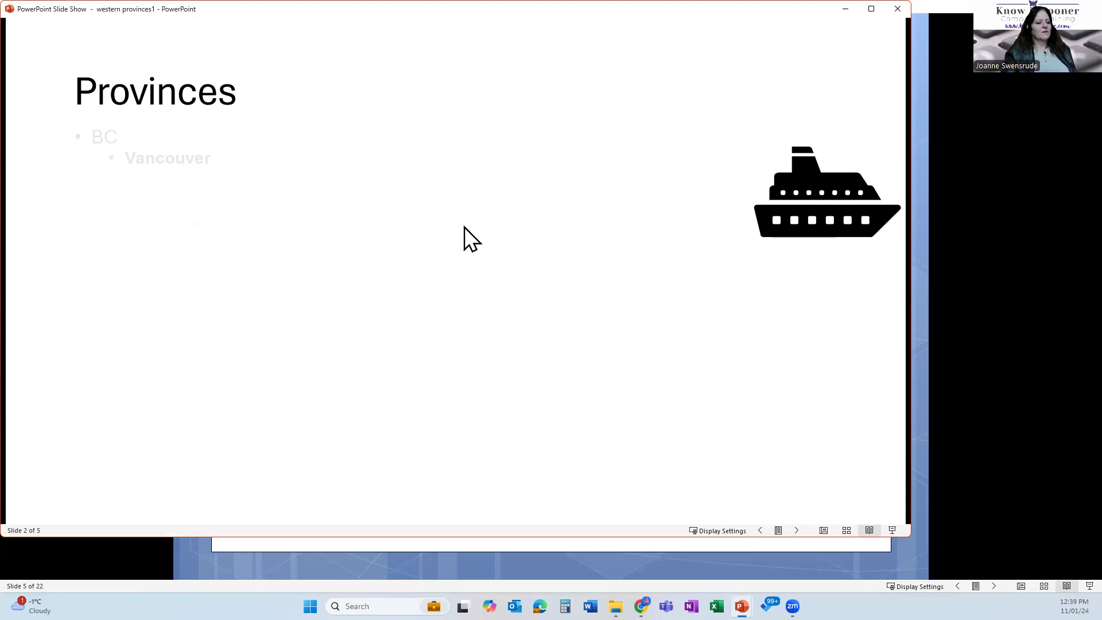
key("Escape")
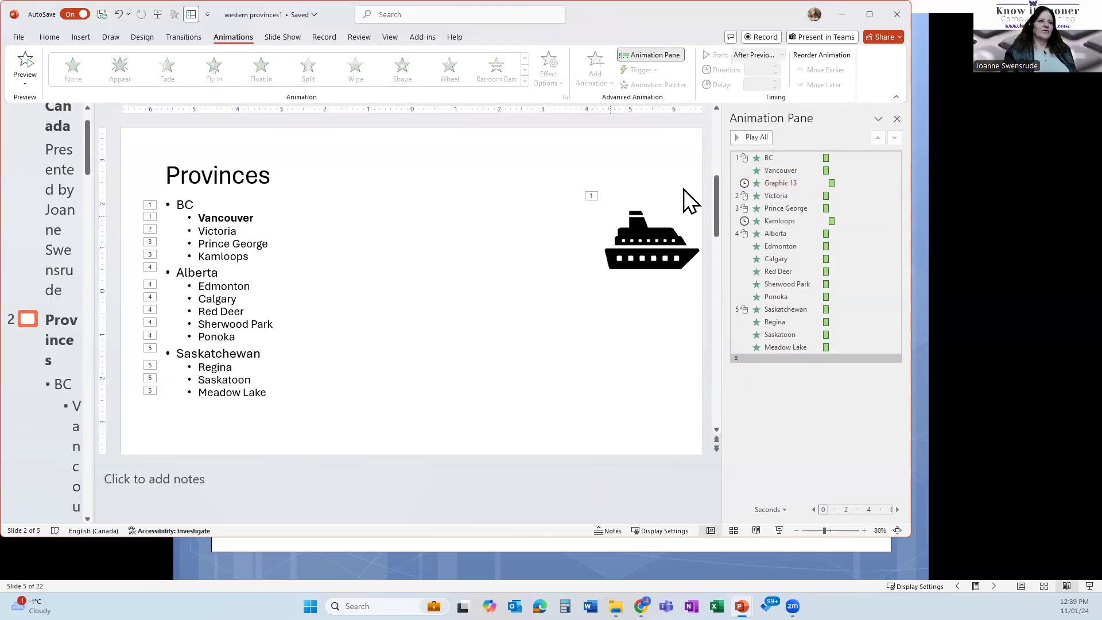
Step: Set the ship's entrance to start With Previous and play the slide in Reading View through Kamloops
left_click(791, 186)
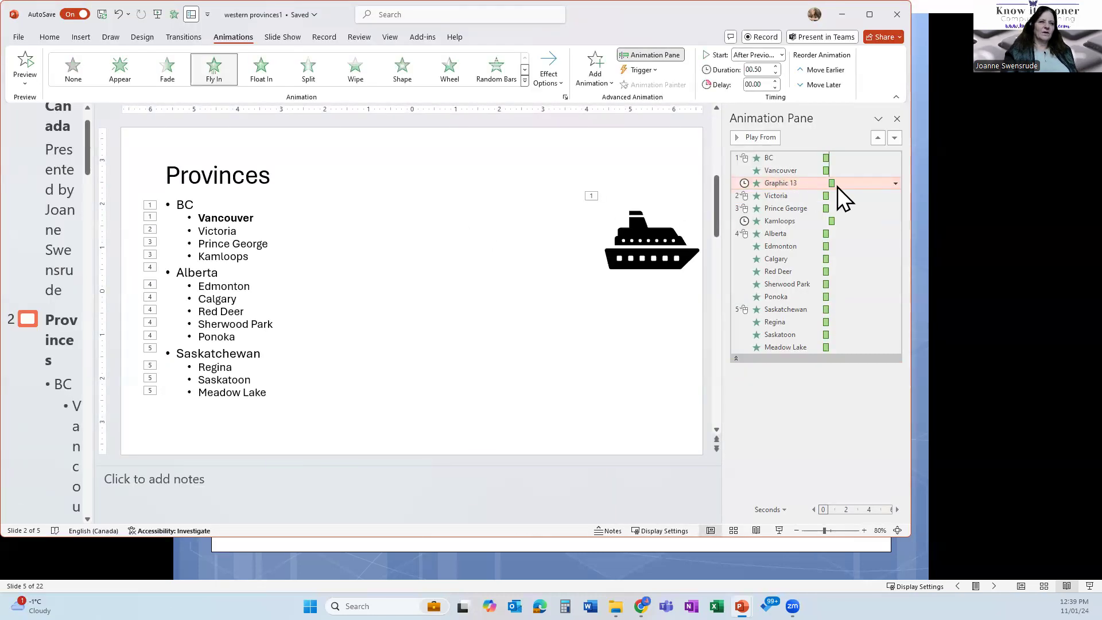
left_click(781, 55)
left_click(779, 82)
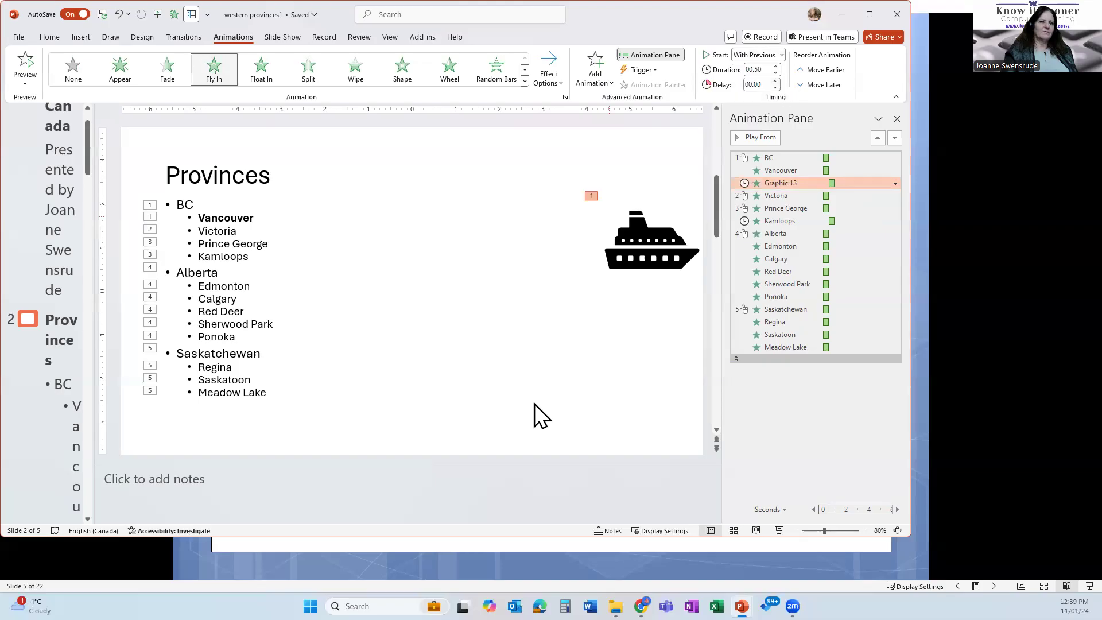
left_click(712, 531)
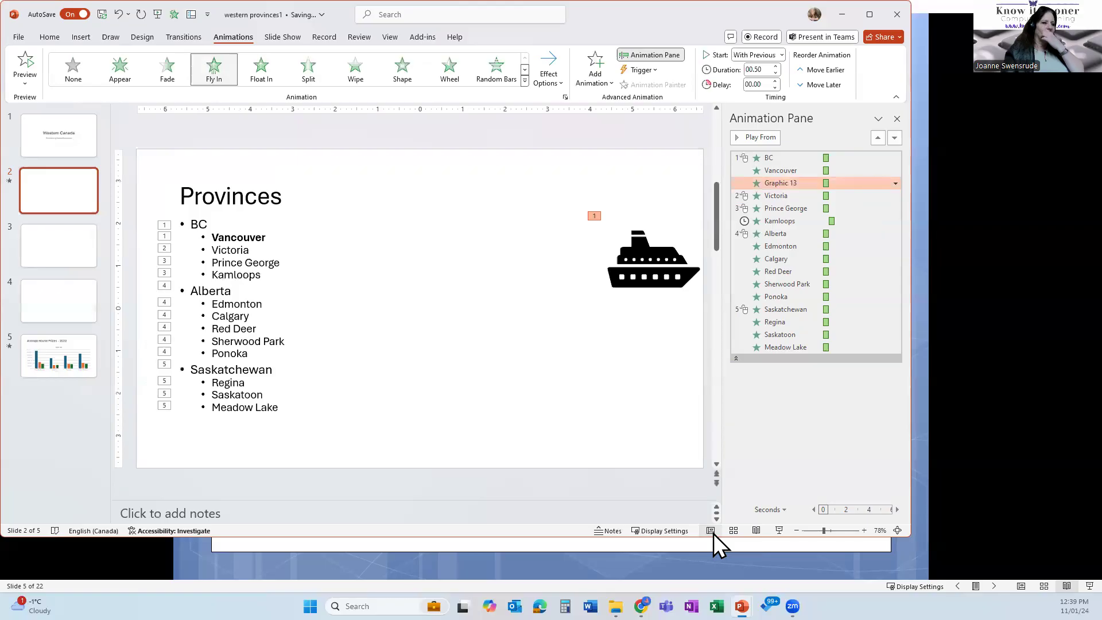
left_click(711, 531)
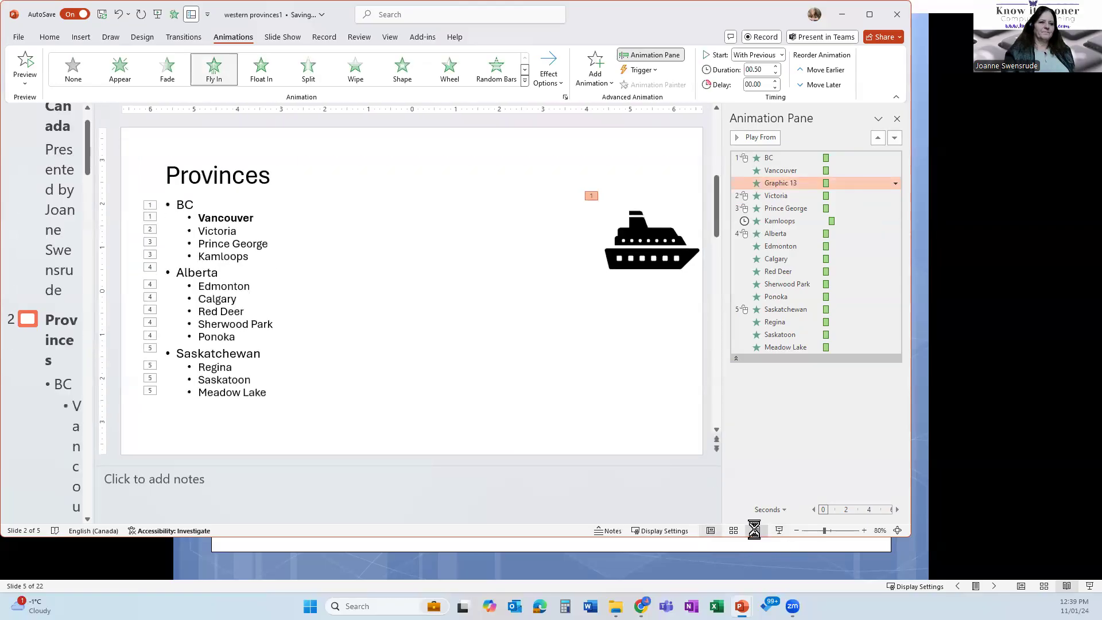
left_click(756, 531)
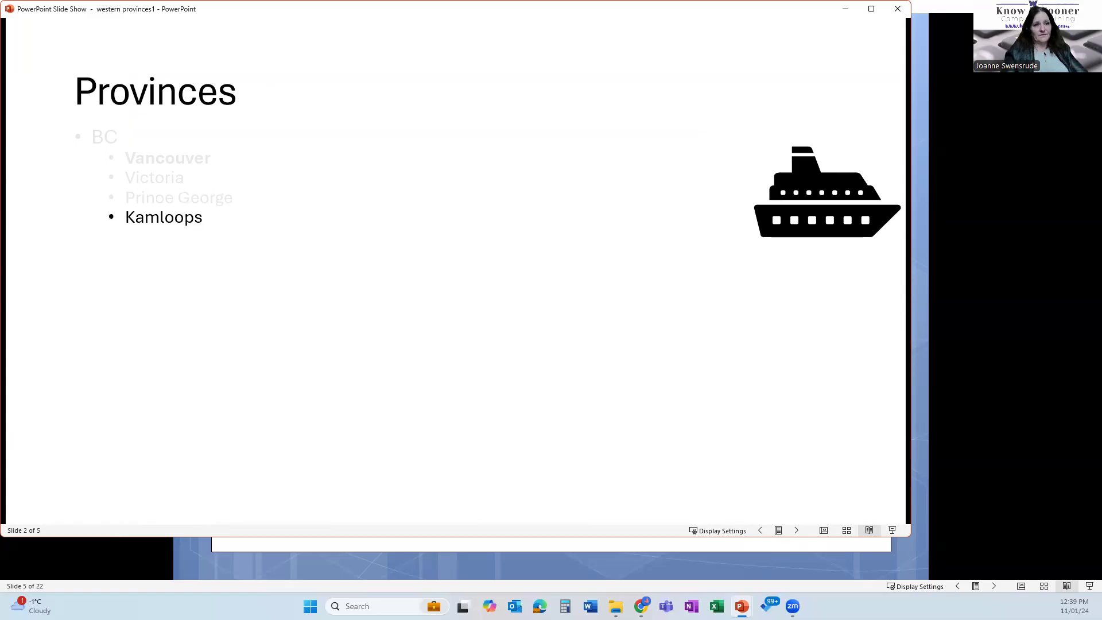
key("Escape")
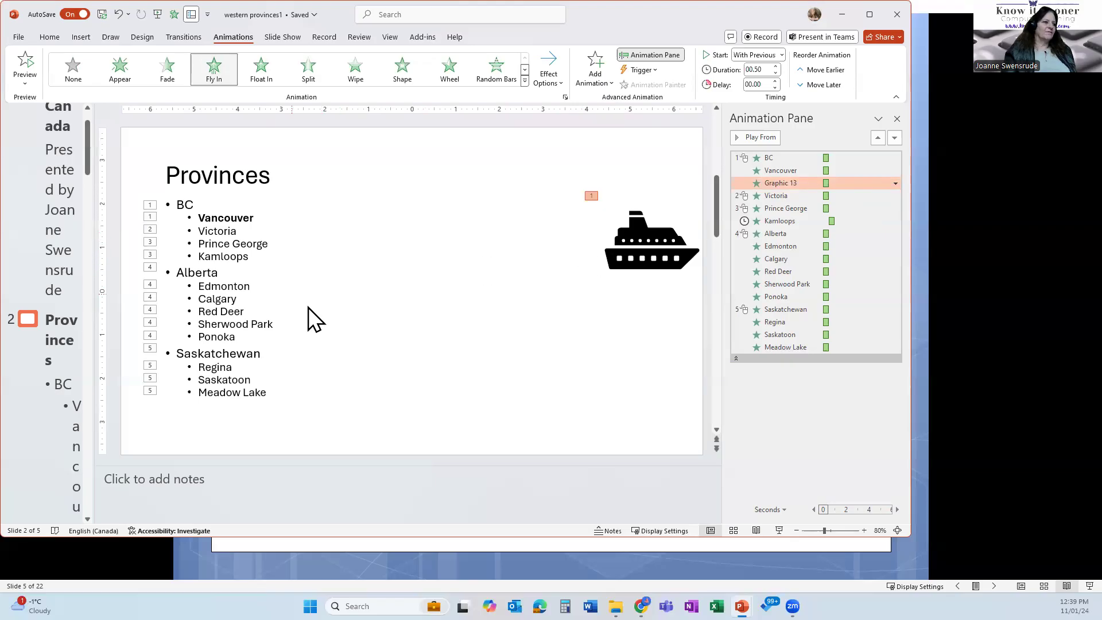
Step: Insert the solid oil pumpjack icon, found by searching for "oil", and place it beside the Alberta text at about 1.68" square
left_click(81, 38)
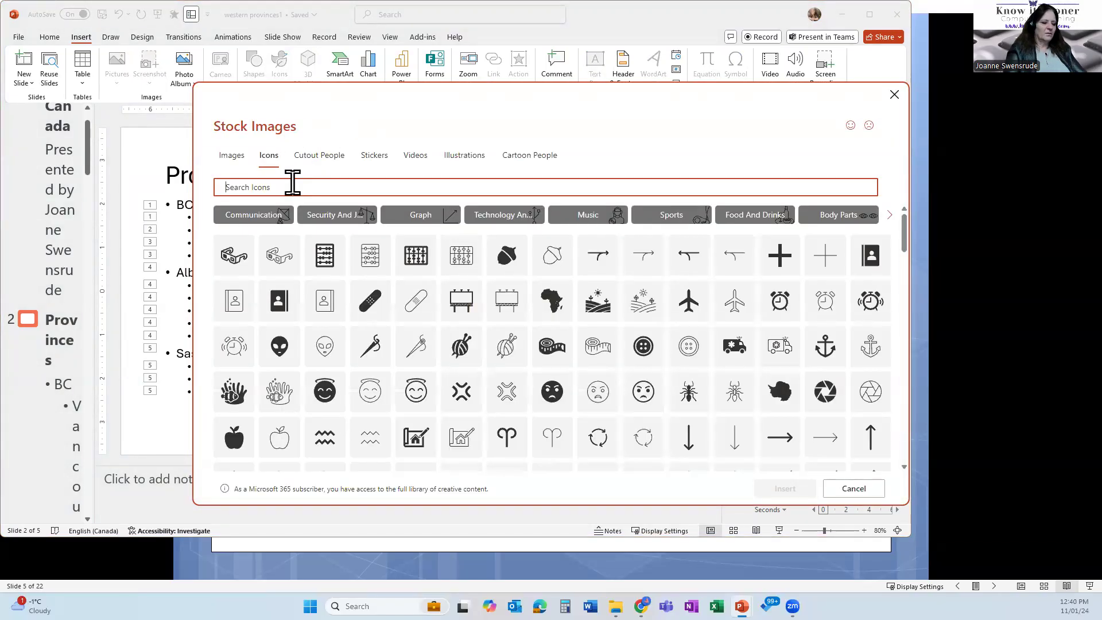
type("oil")
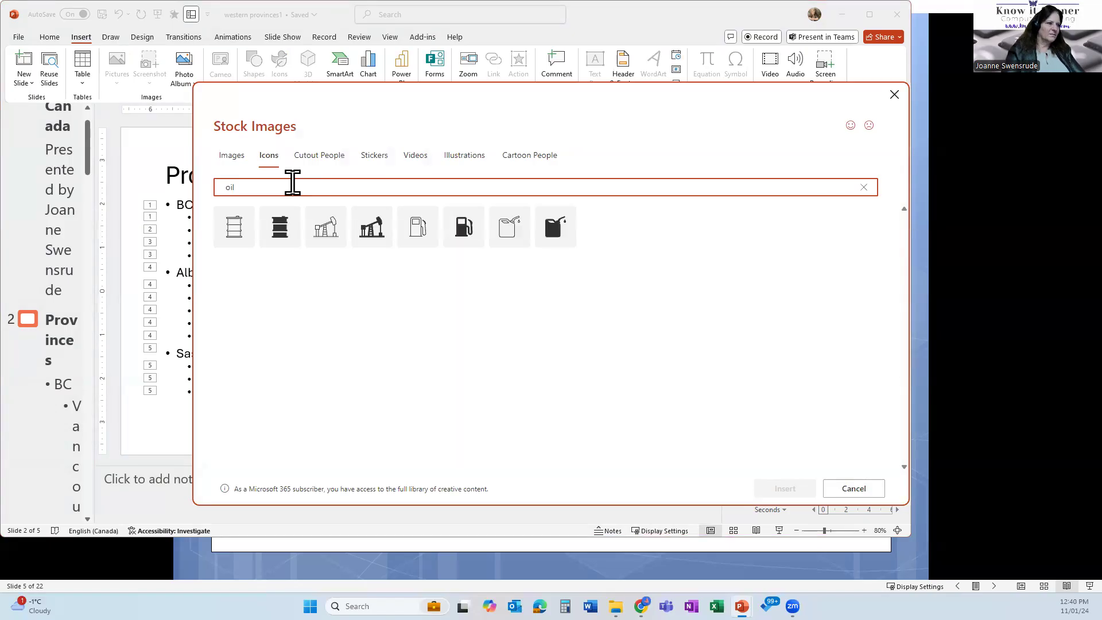
left_click(379, 227)
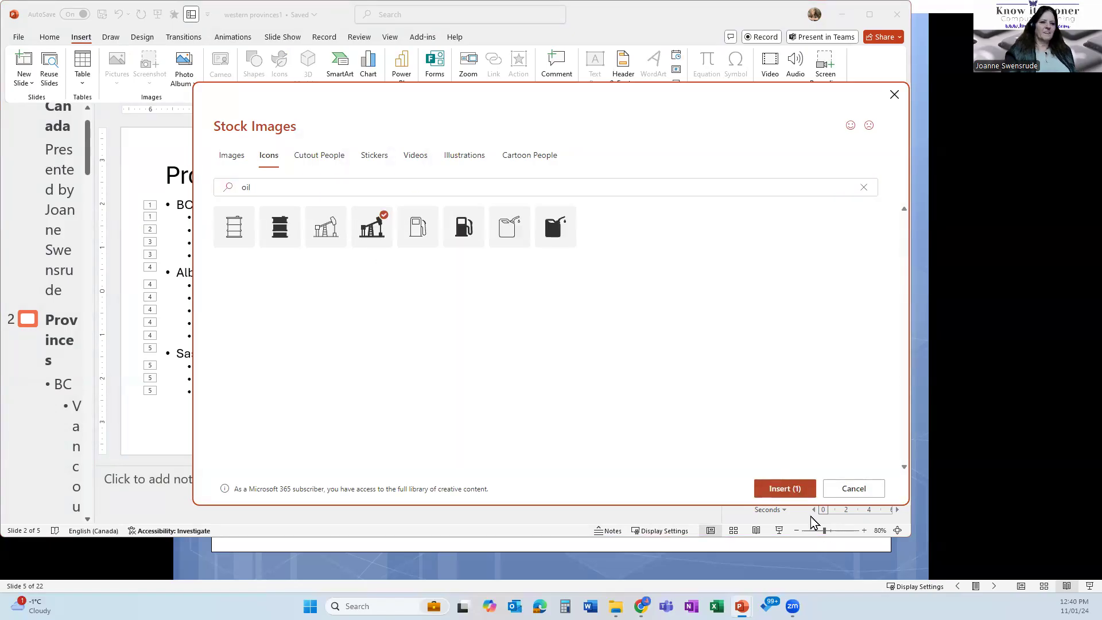
left_click(784, 489)
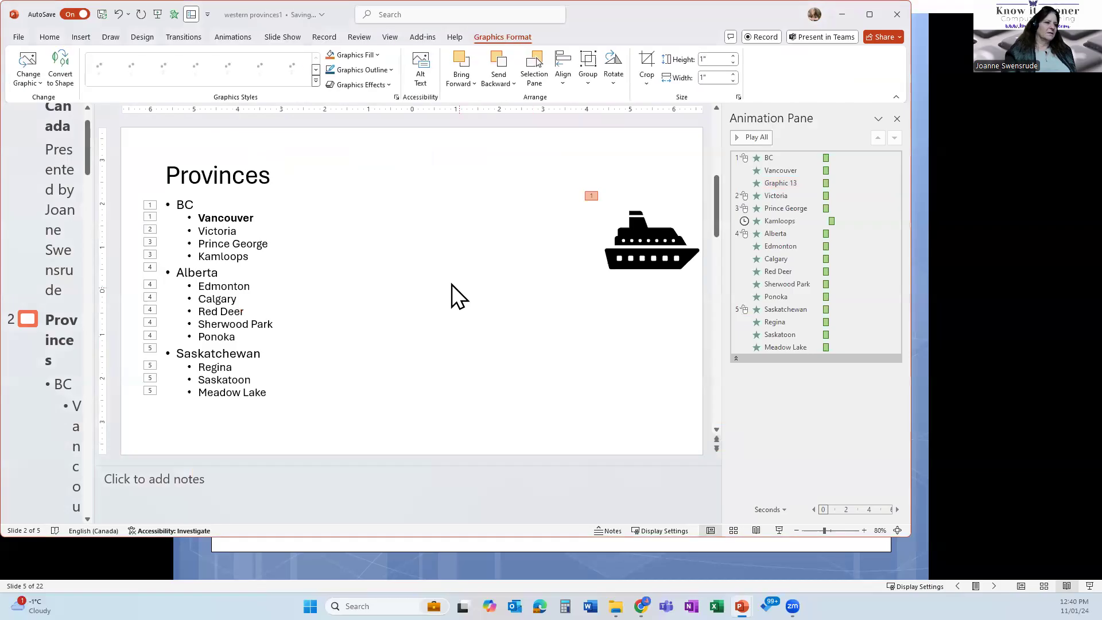
left_click_drag(410, 290, 441, 353)
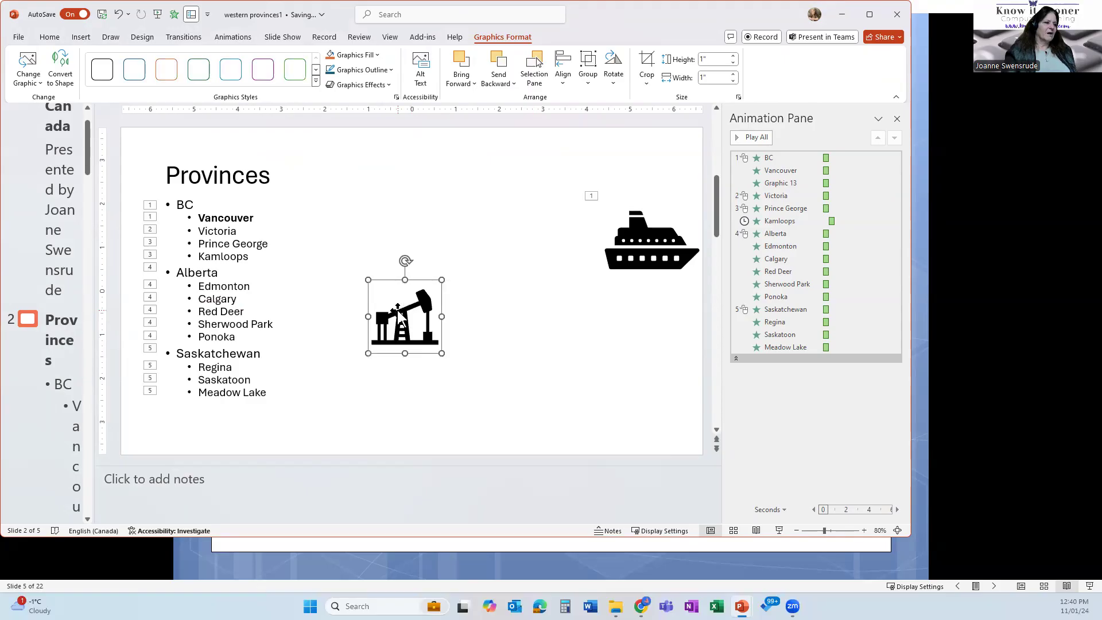
left_click_drag(401, 302, 463, 298)
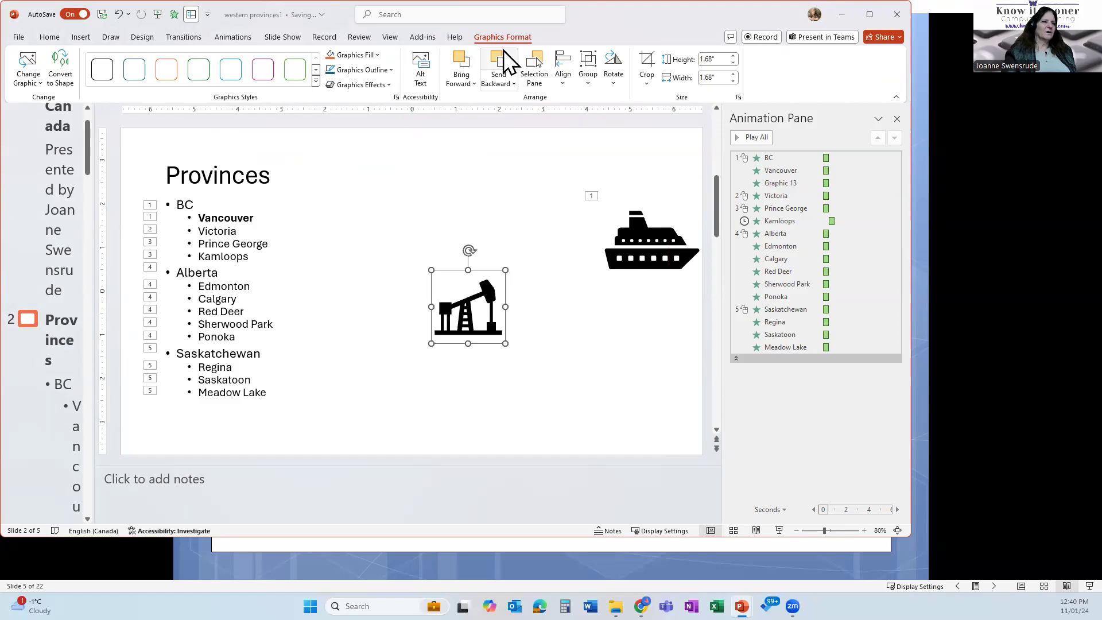
Step: Preview the Fade and Swivel entrance effects on the pumpjack icon and add the Zoom entrance effect to it
left_click(246, 37)
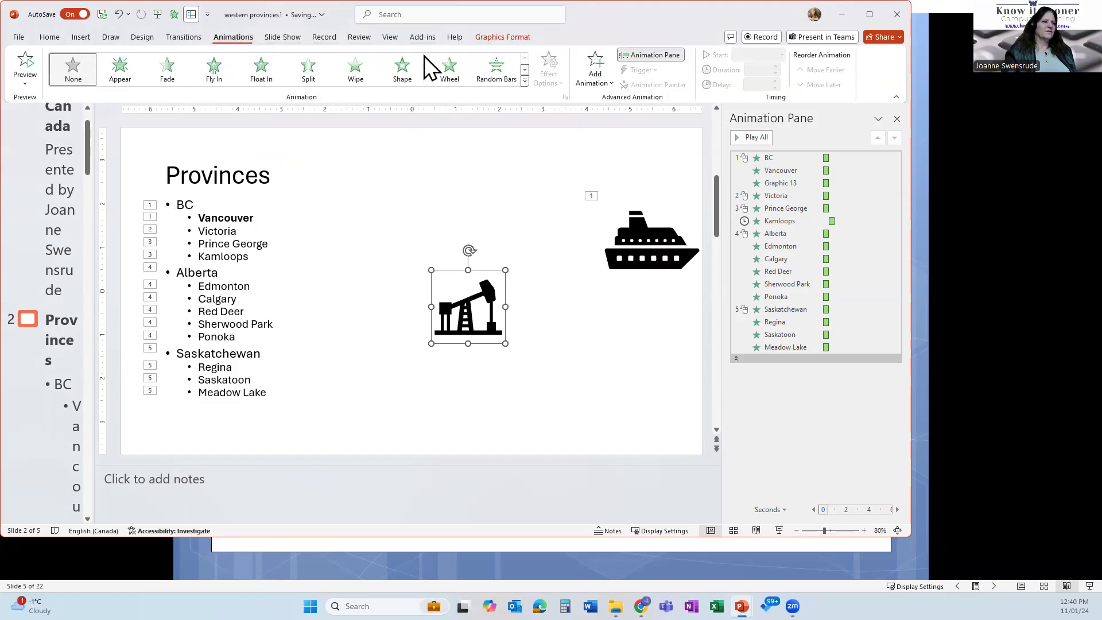
left_click(596, 71)
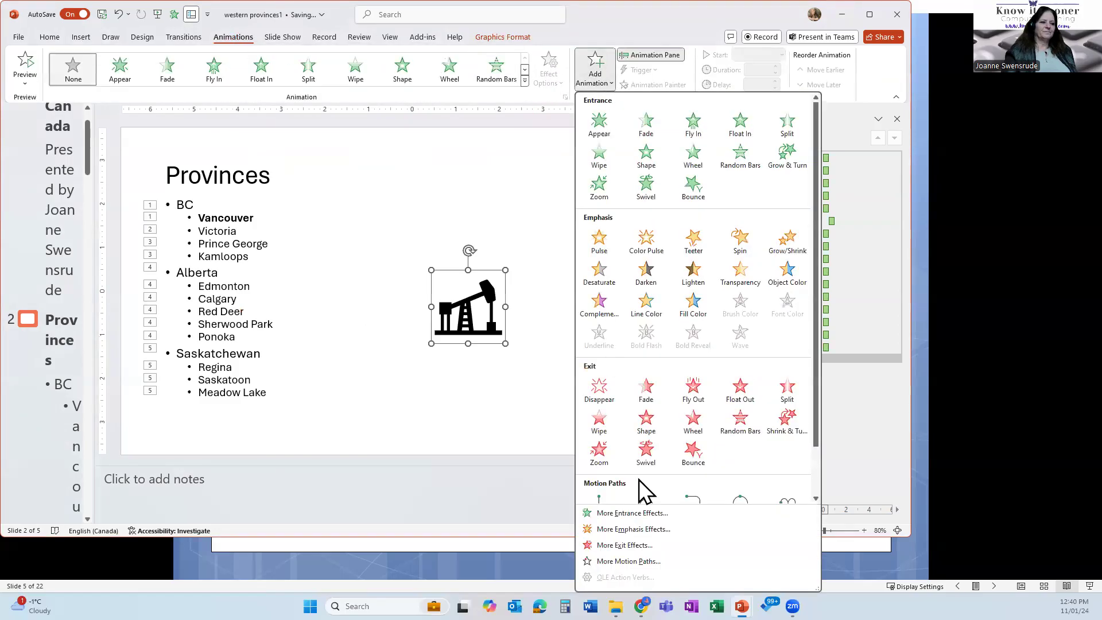
left_click(656, 509)
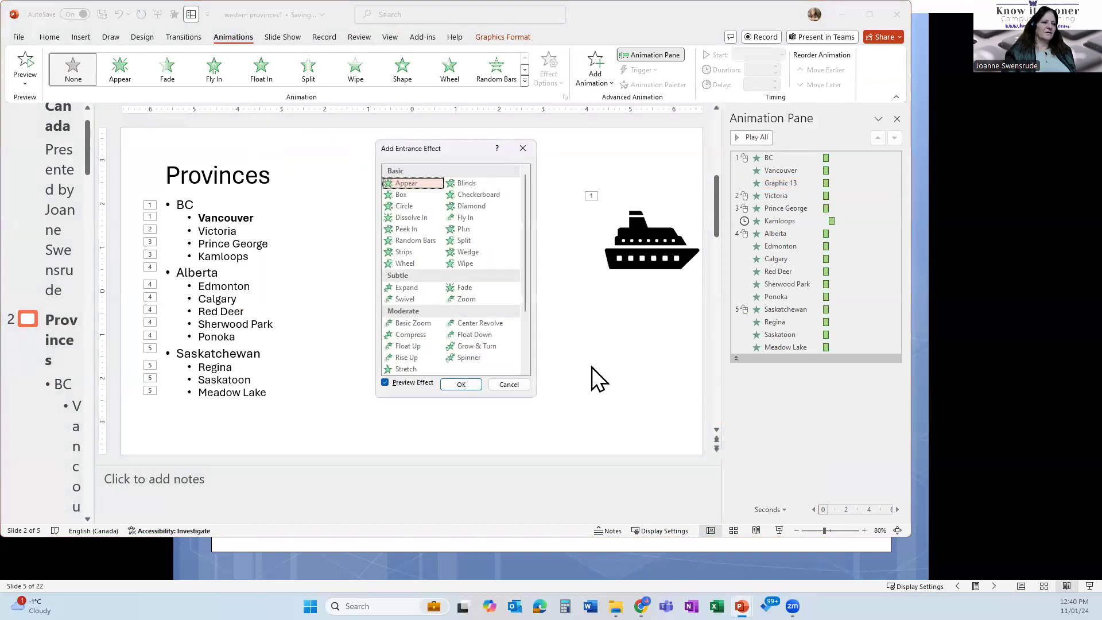
left_click(474, 292)
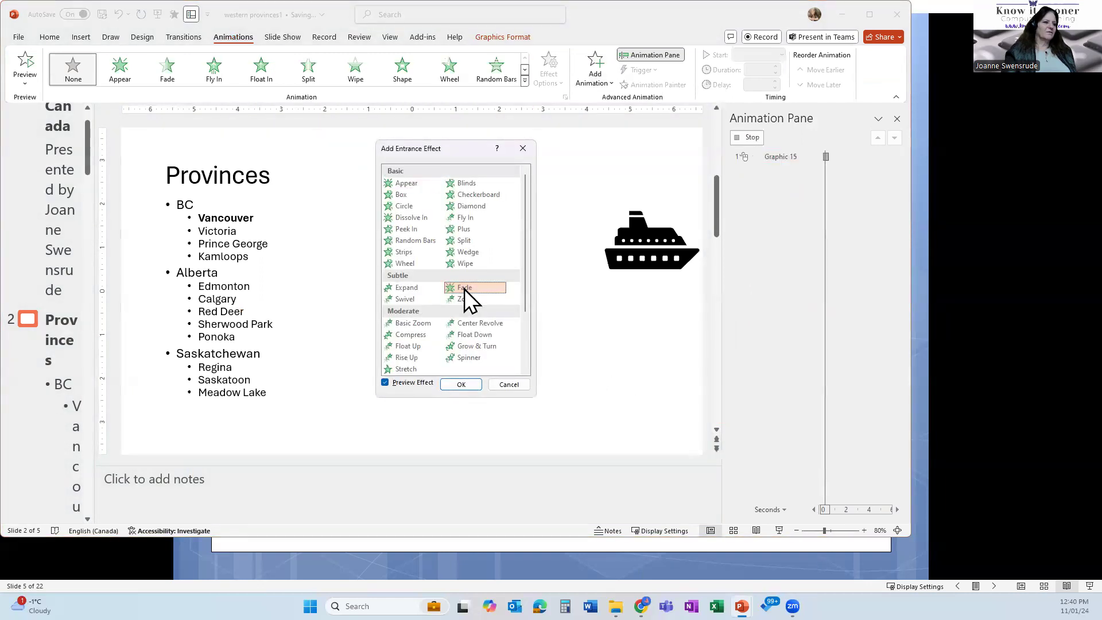
left_click_drag(442, 152, 253, 153)
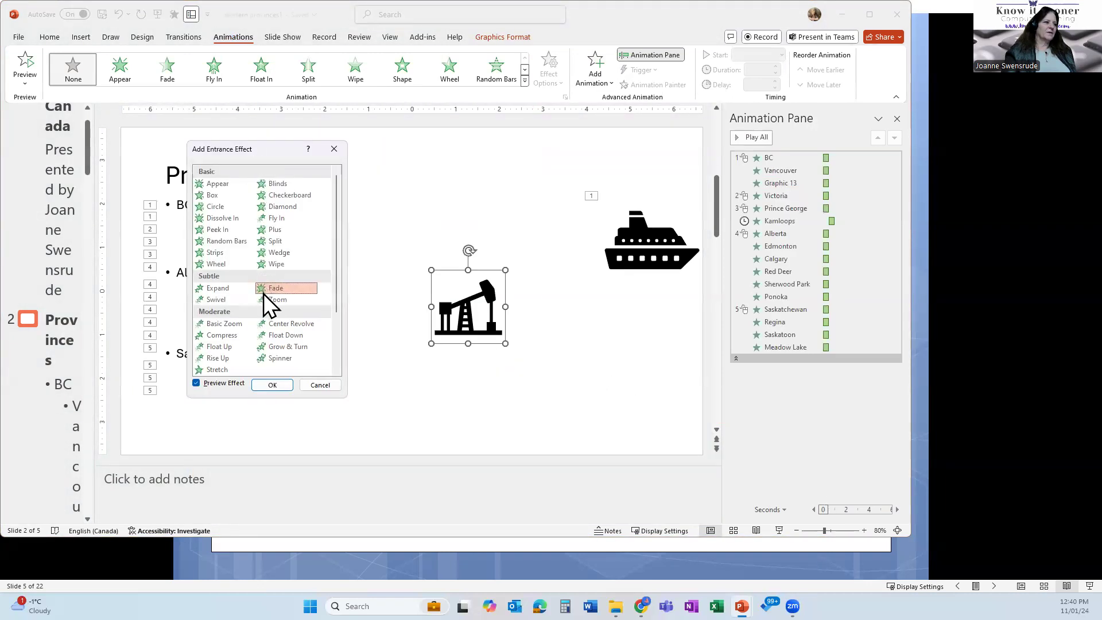
left_click(225, 297)
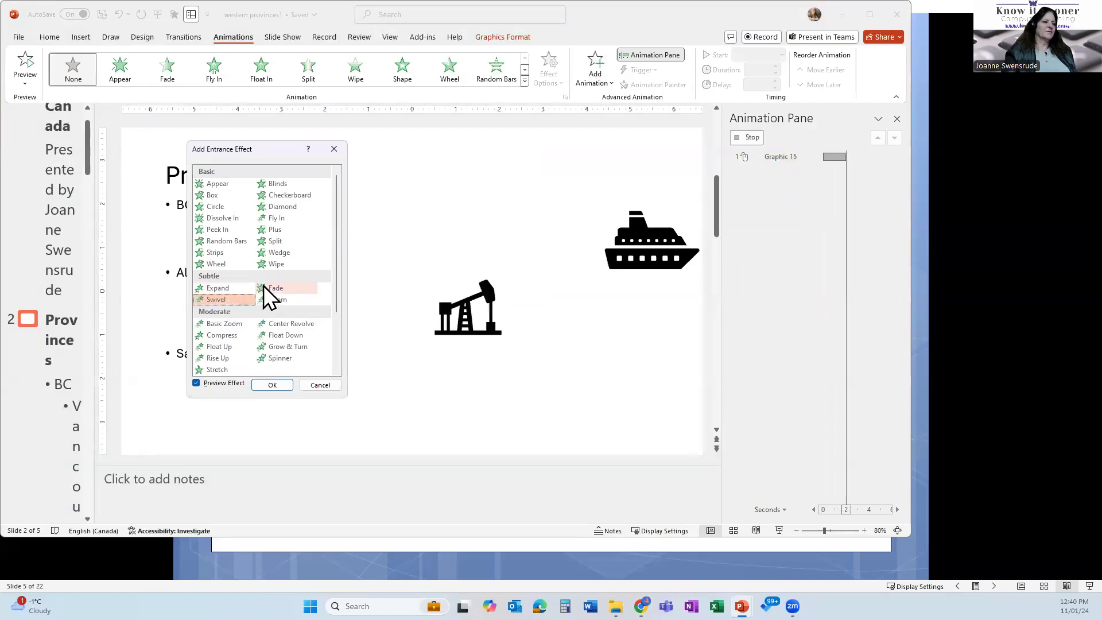
left_click(263, 285)
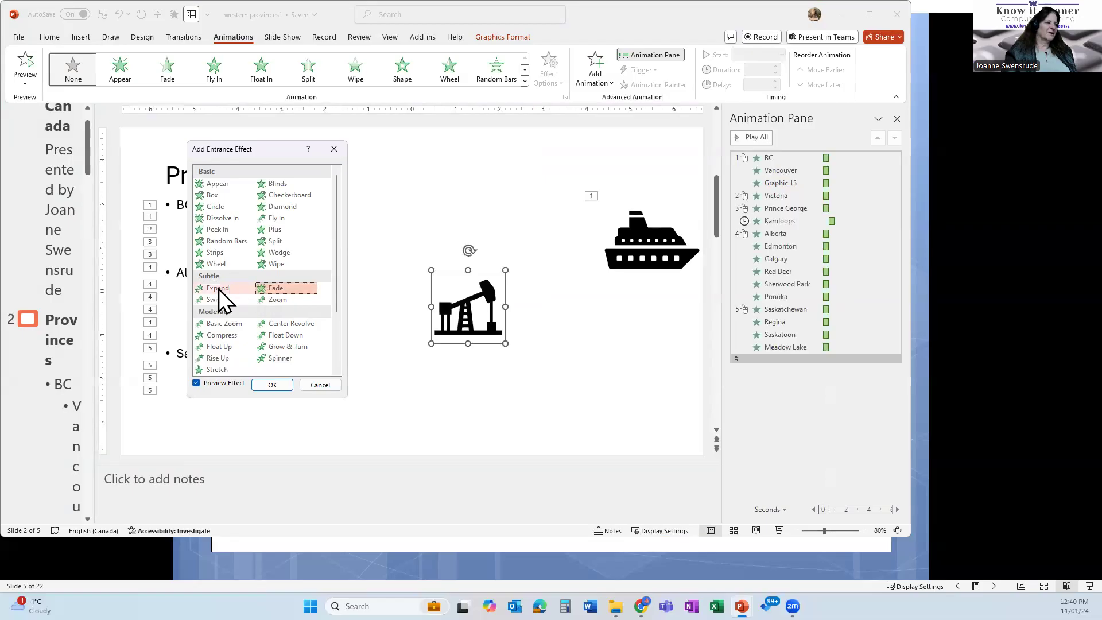
left_click(273, 298)
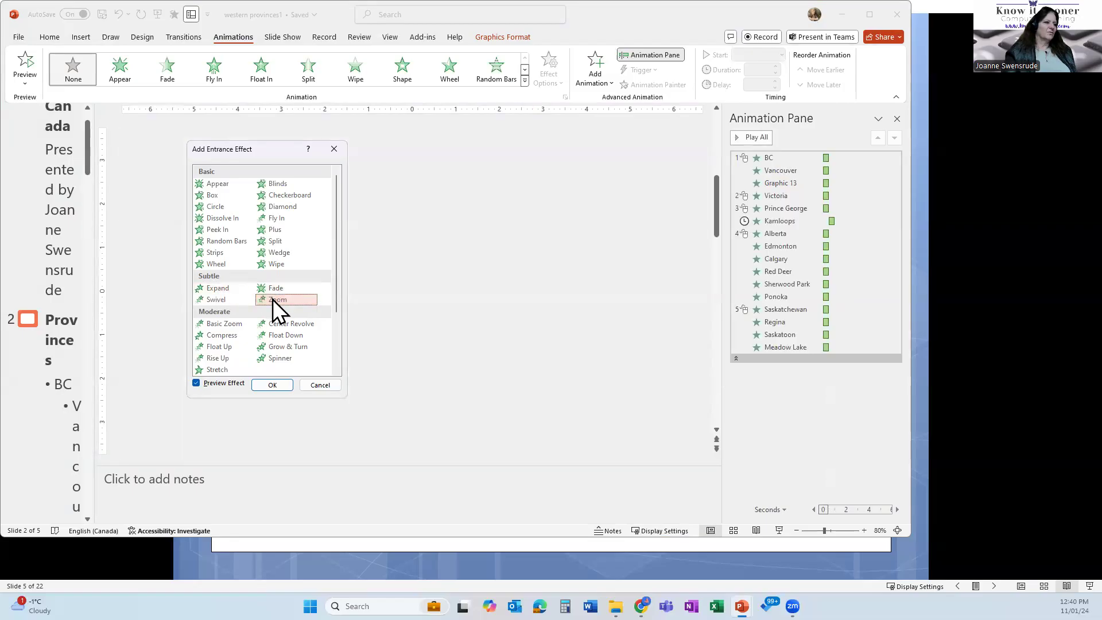
left_click(275, 385)
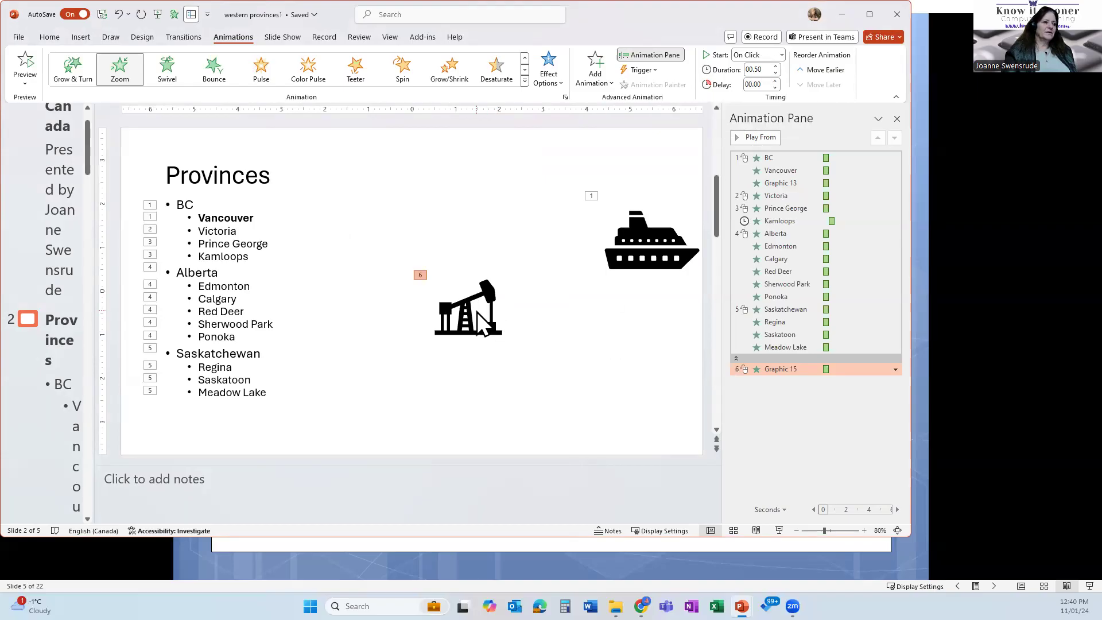
Step: Move the pumpjack's animation directly after Ponoka in the animation order and set it to start With Previous
left_click(640, 342)
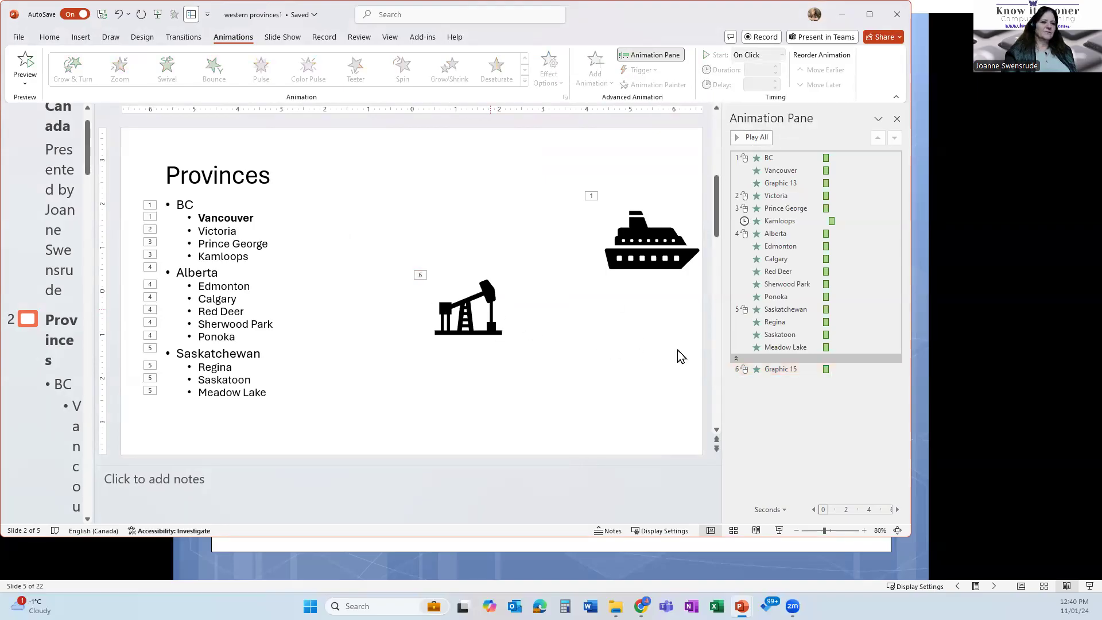
left_click(794, 371)
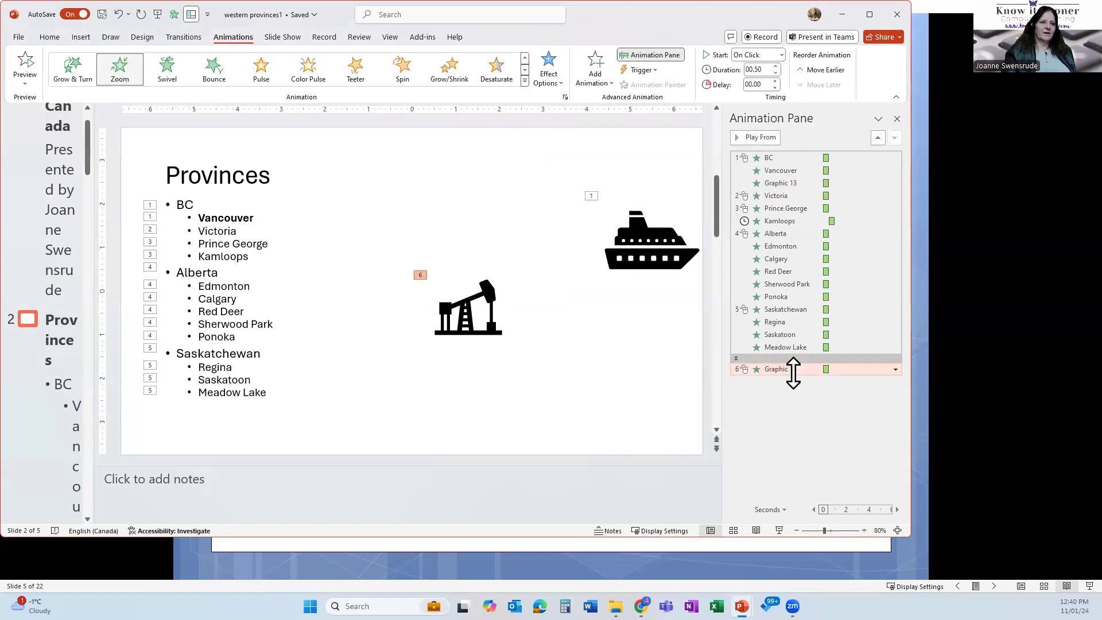
left_click_drag(793, 373, 792, 301)
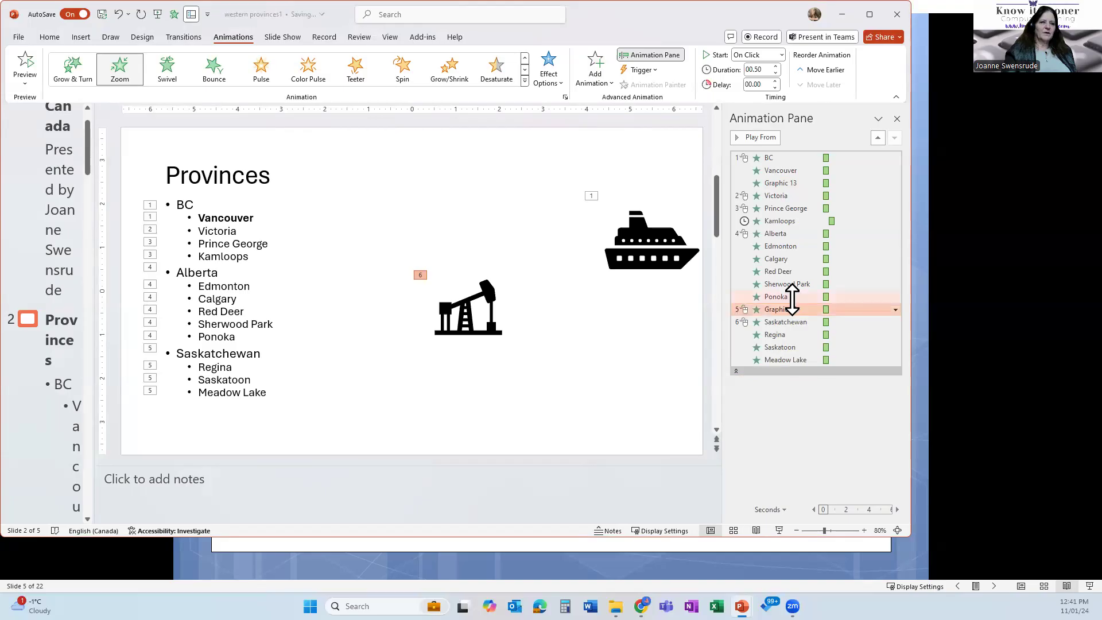
left_click(782, 55)
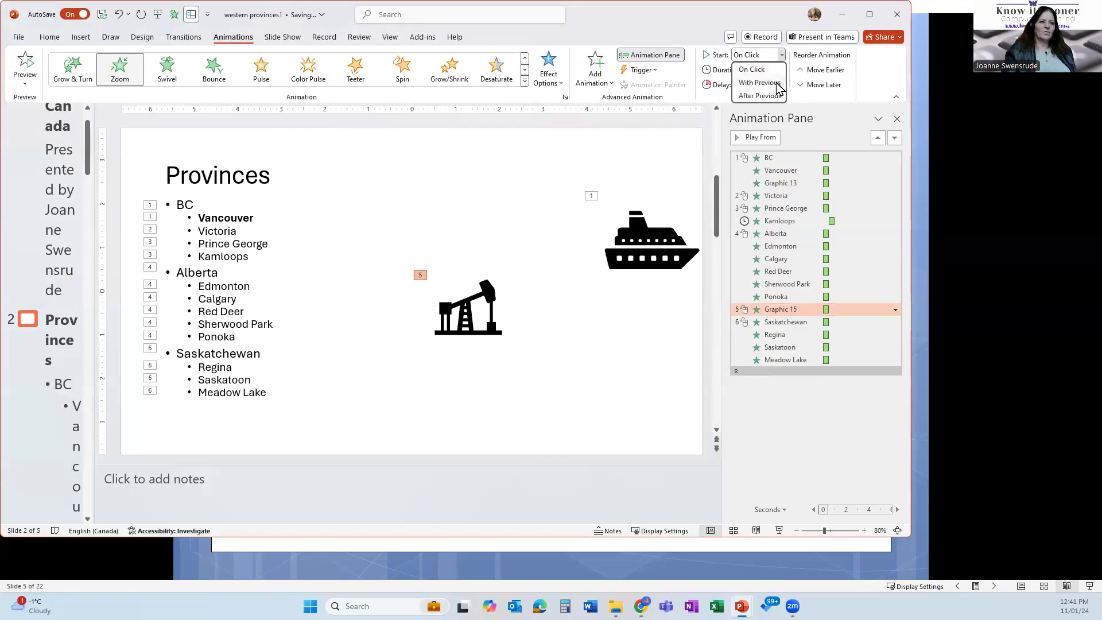
left_click(779, 83)
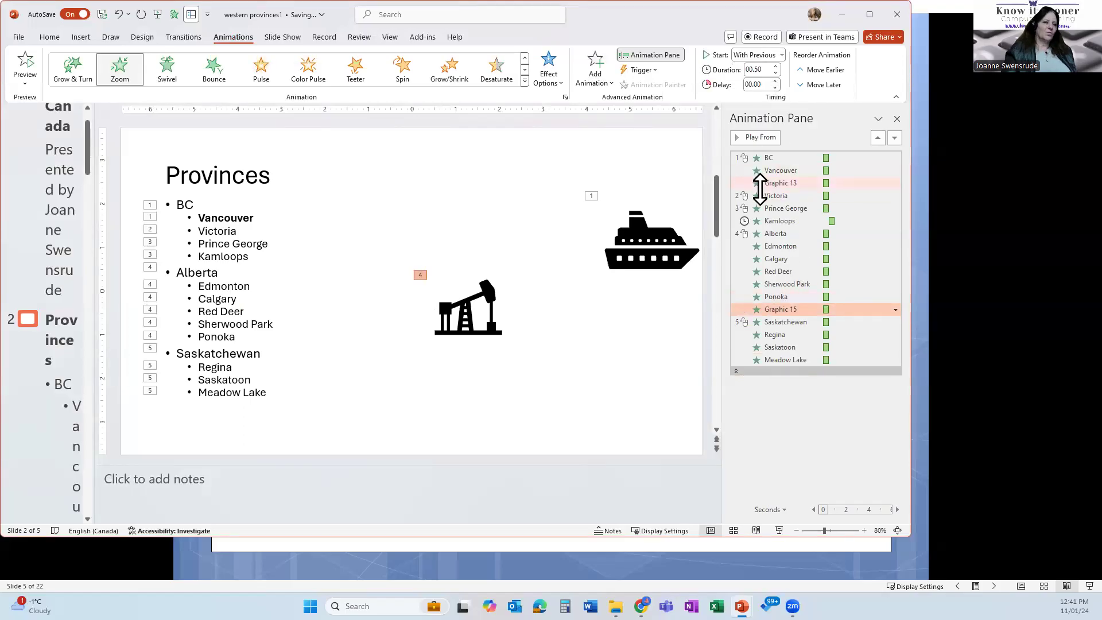
left_click(779, 297)
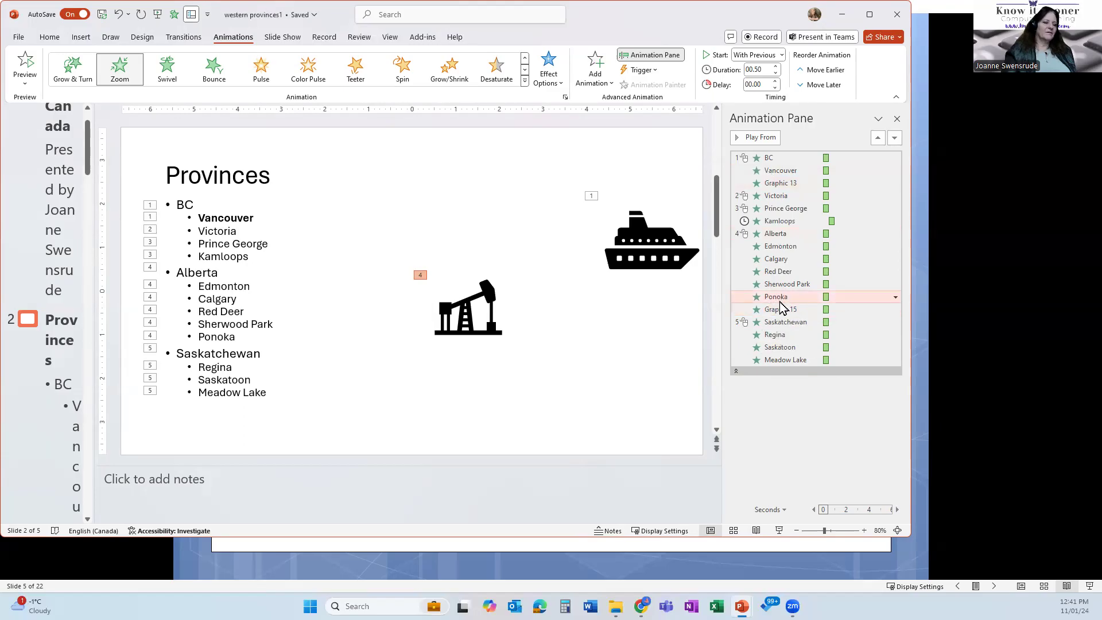
Step: Play the Provinces slide in Reading View to check the timing of the province text and both icons
left_click_drag(780, 298, 781, 232)
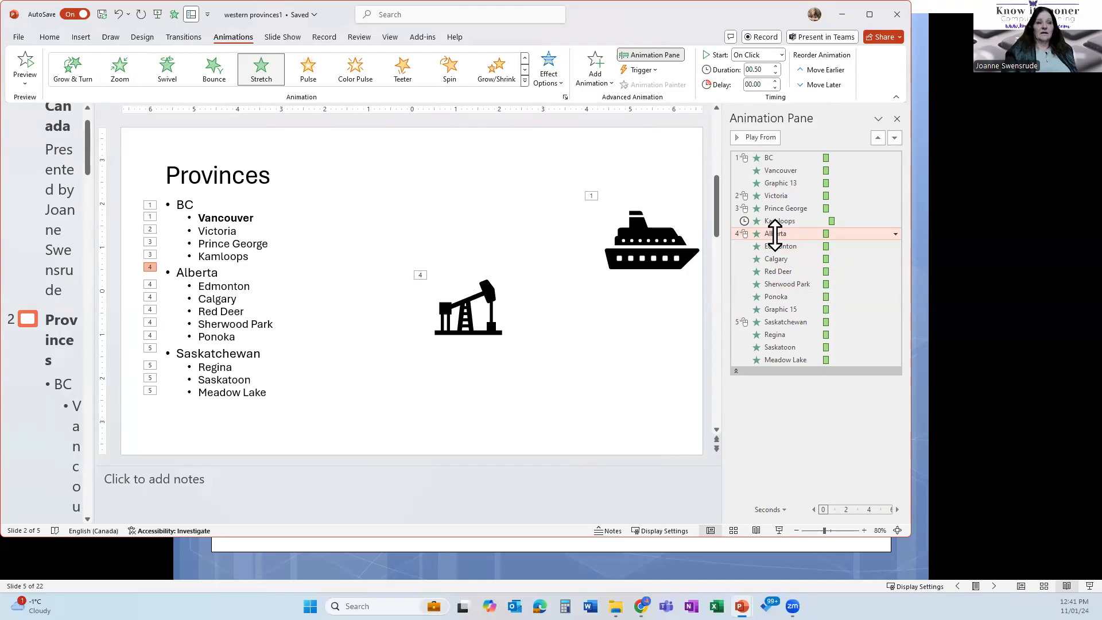
left_click(757, 530)
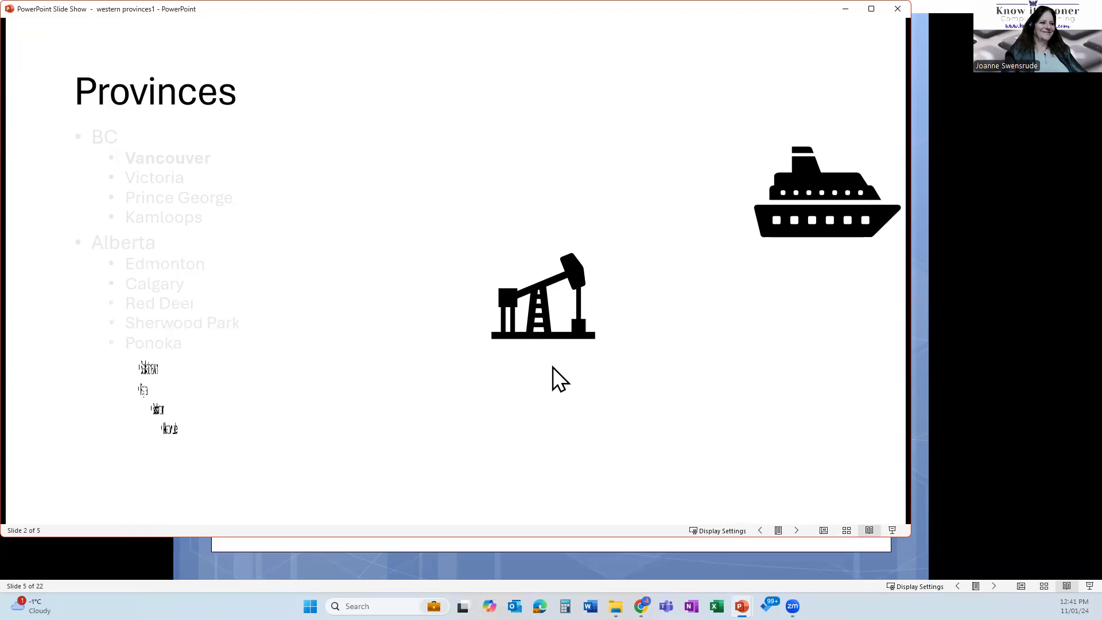
key("Escape")
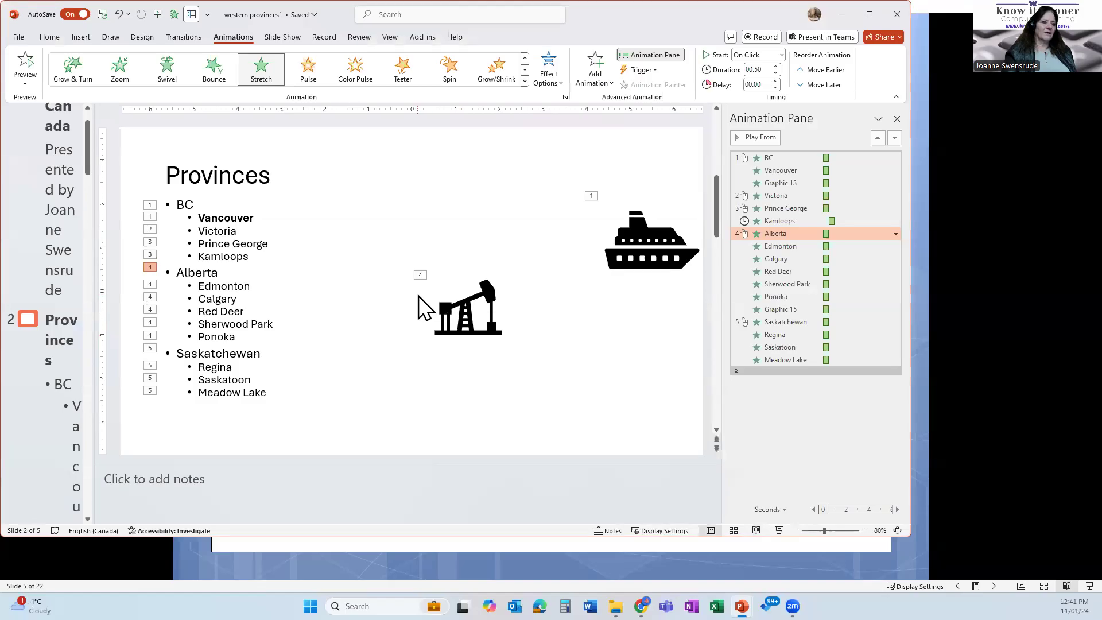
left_click_drag(787, 234, 791, 360)
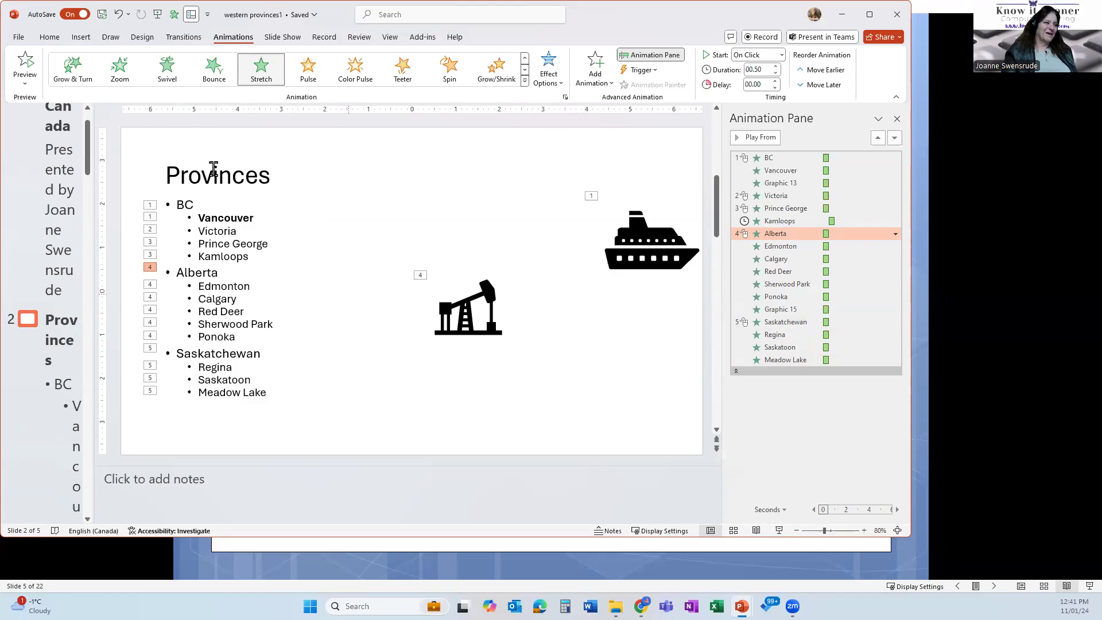
Step: Move the ship icon horizontally closer to the province text, keeping it above the level of the pumpjack
left_click(81, 36)
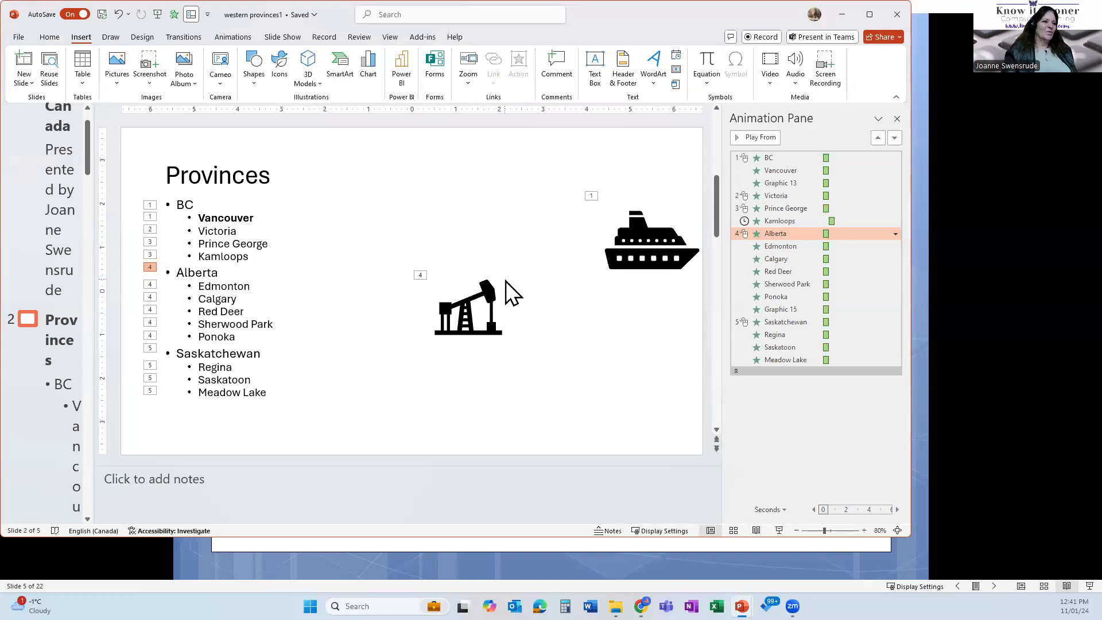
left_click(475, 304)
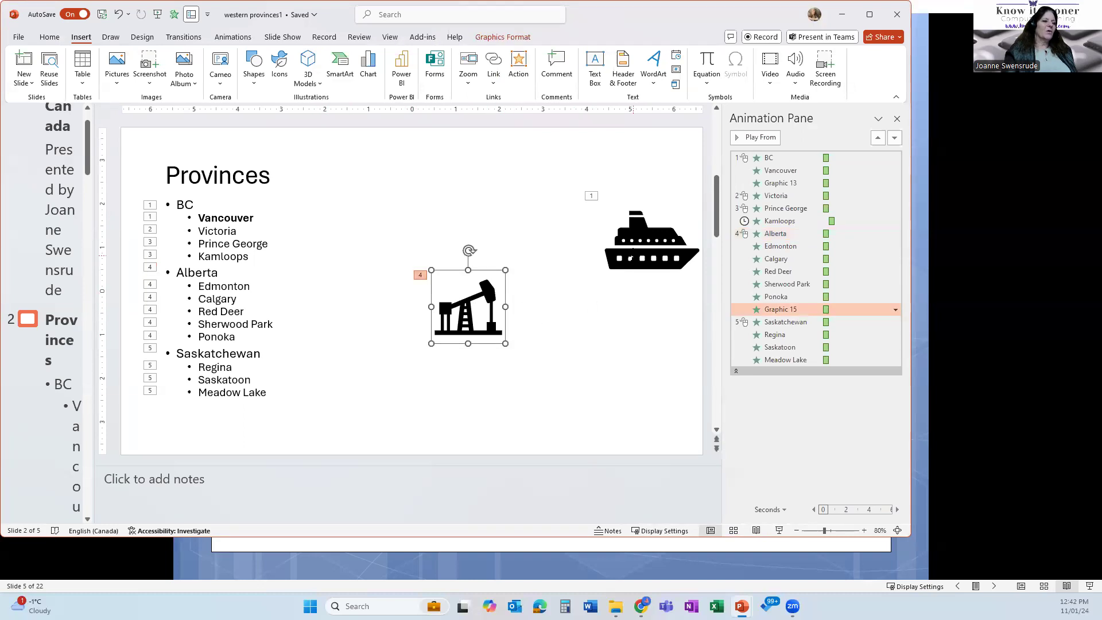
left_click(635, 260)
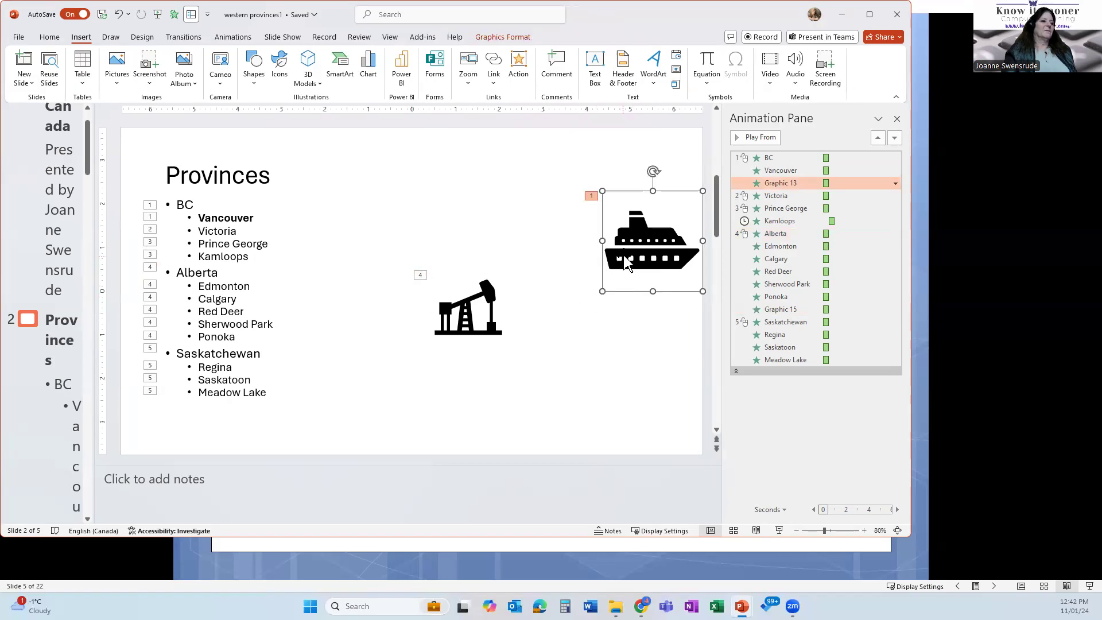
left_click_drag(624, 255, 560, 262)
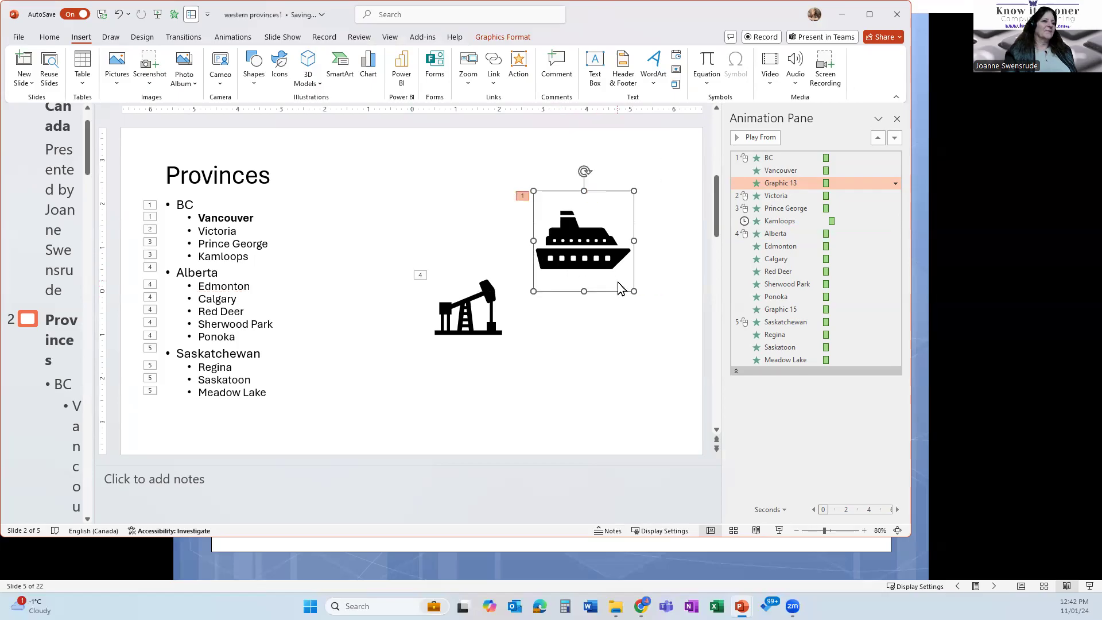
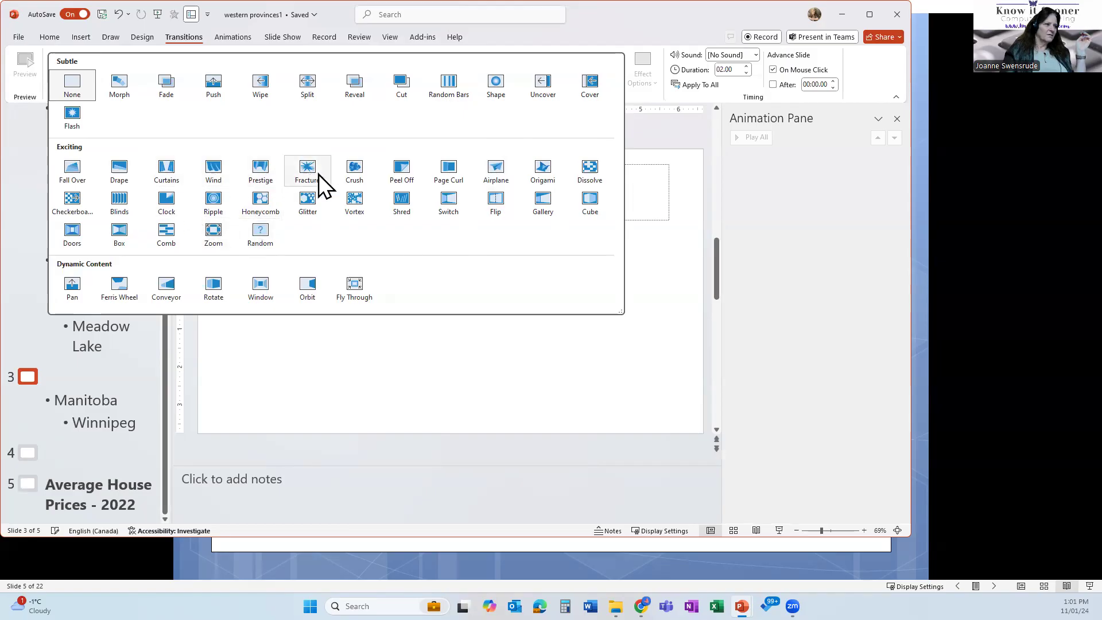
Step: Apply the Crush transition to the Manitoba slide and play it in Reading View from the Provinces slide
left_click(359, 175)
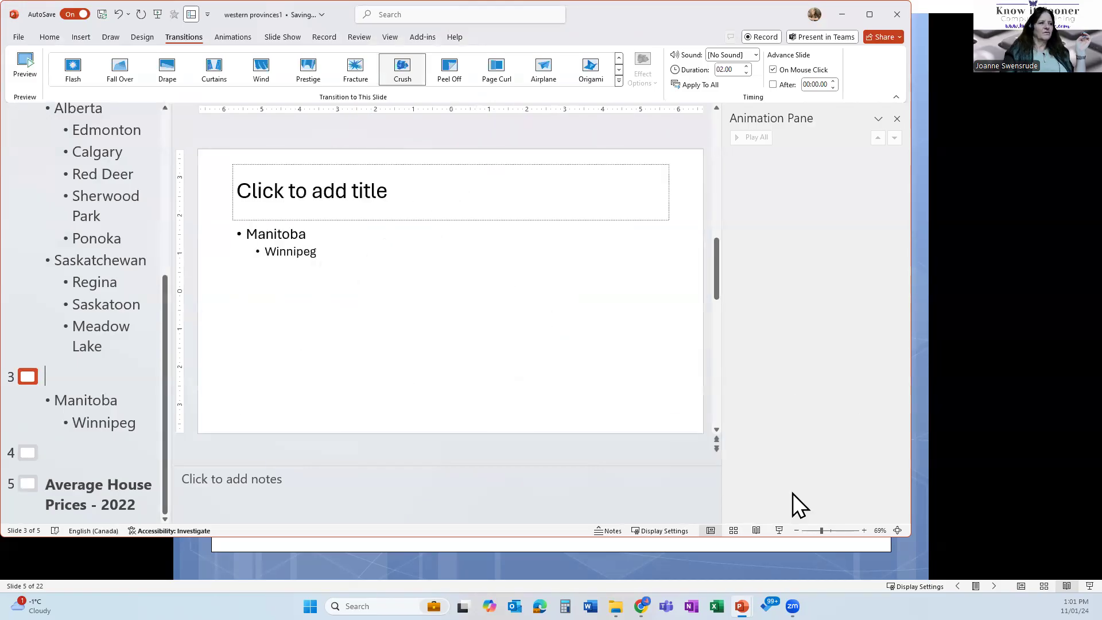
left_click(112, 324)
left_click(756, 530)
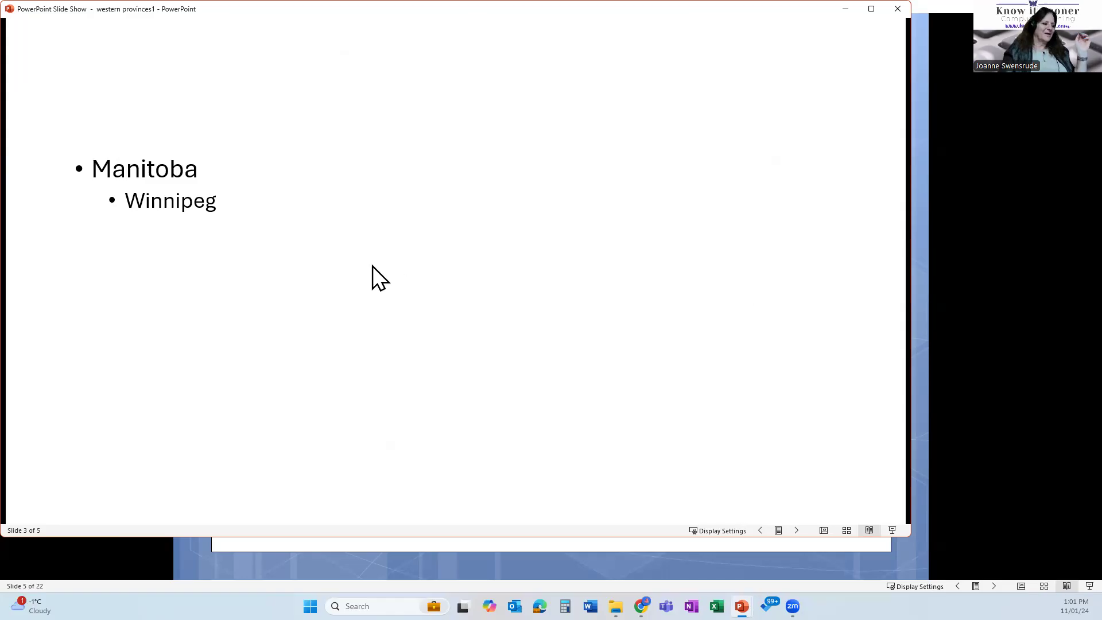
key("Escape")
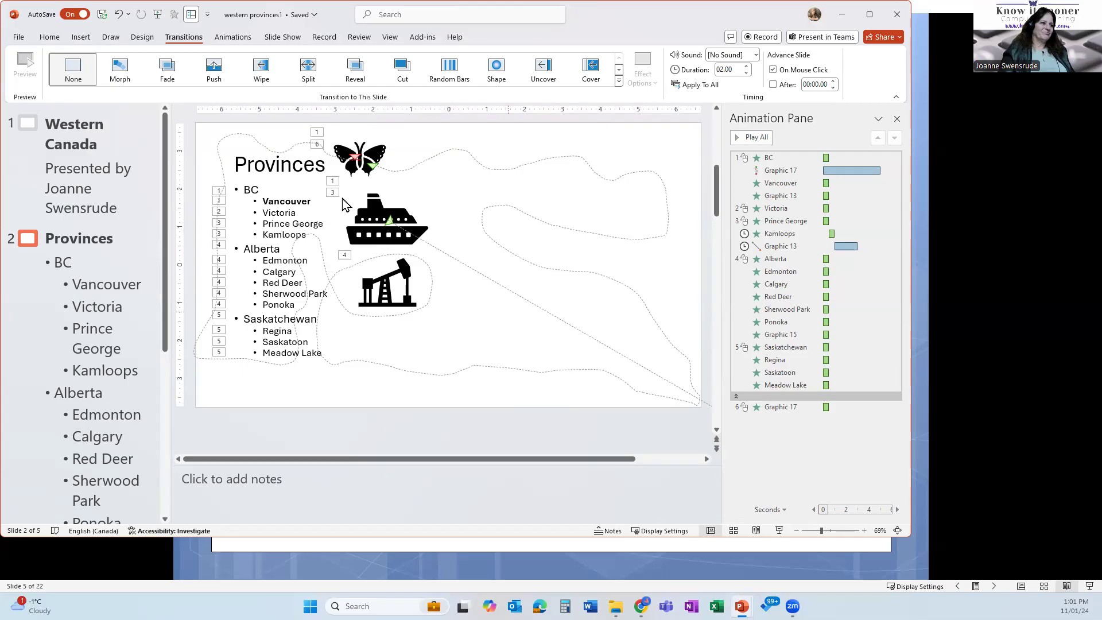
Step: Open the recent presentation "church slide show"
left_click(19, 37)
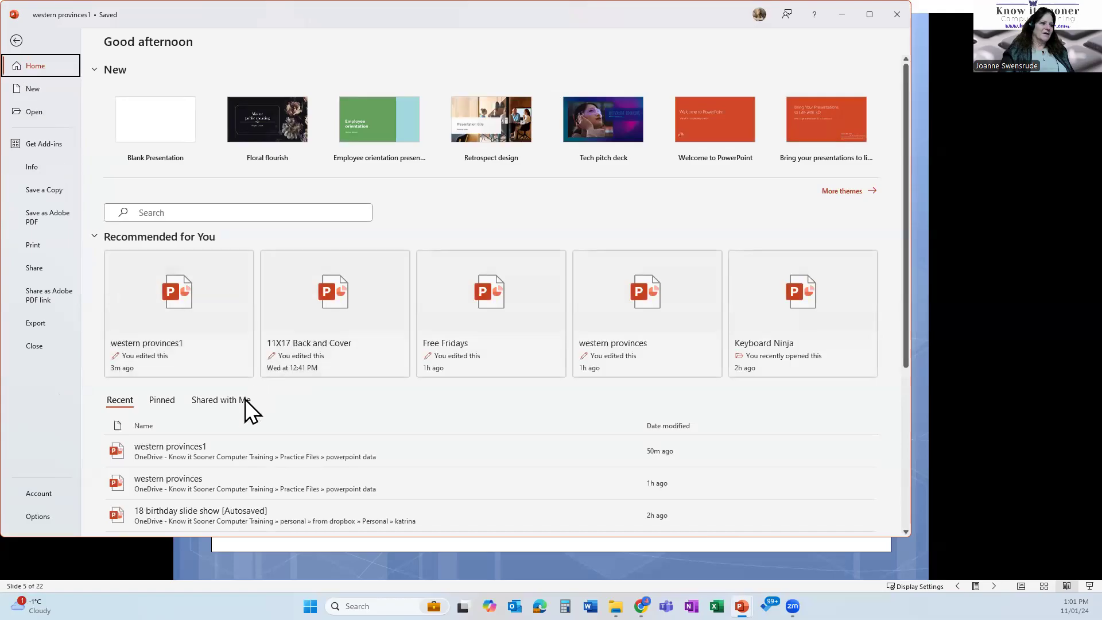
scroll(190, 497, "down", 1)
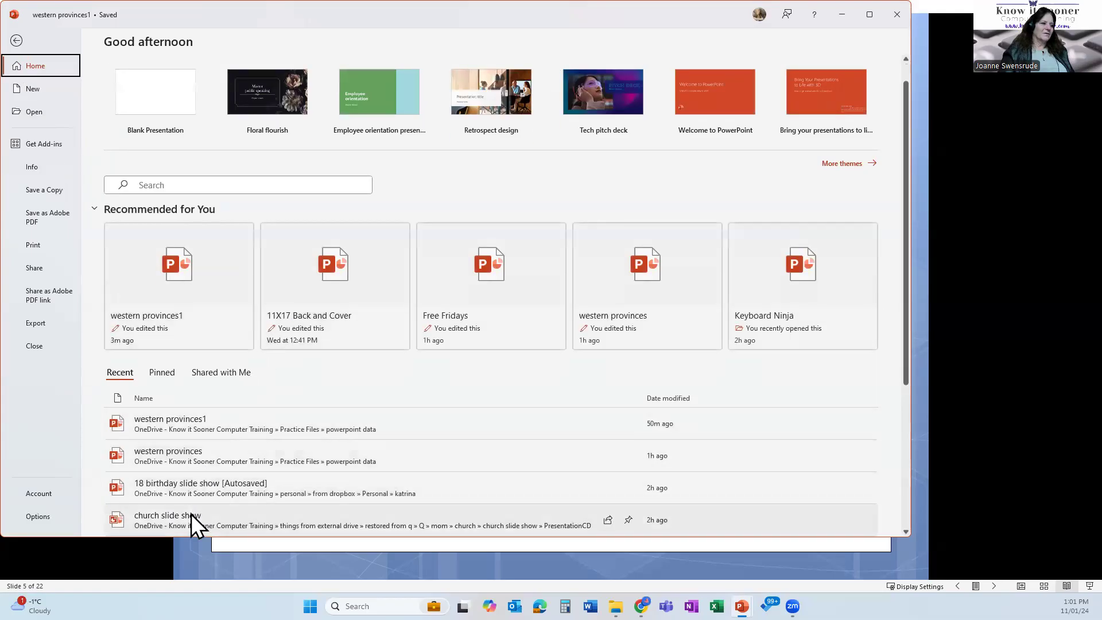
left_click(192, 514)
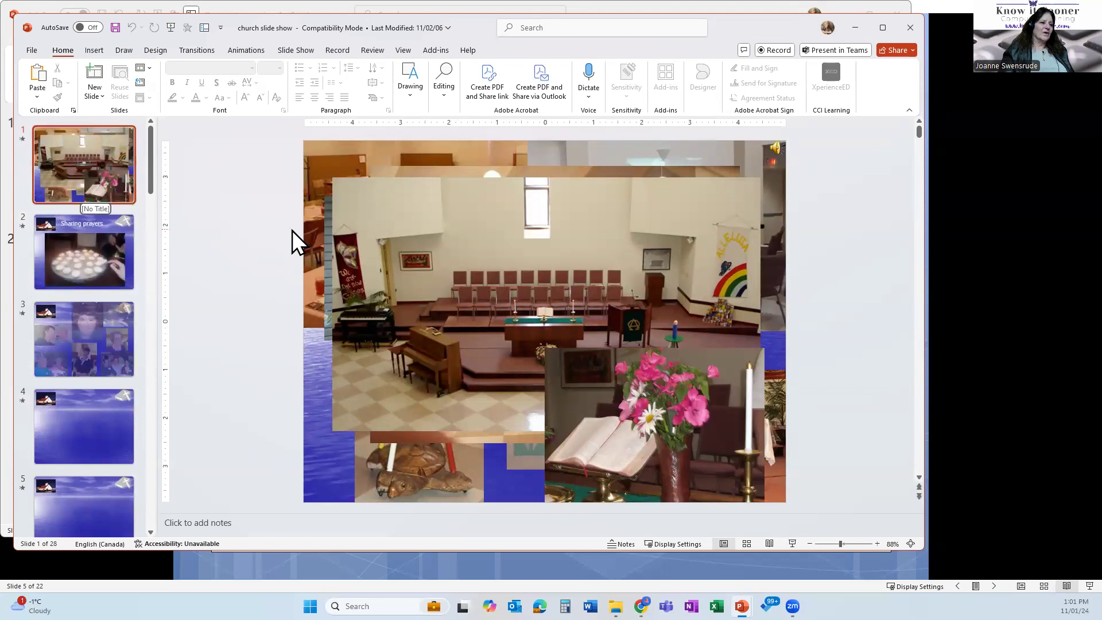
Step: Play the first slide of the church slide show in Reading View and return to normal editing
left_click(622, 200)
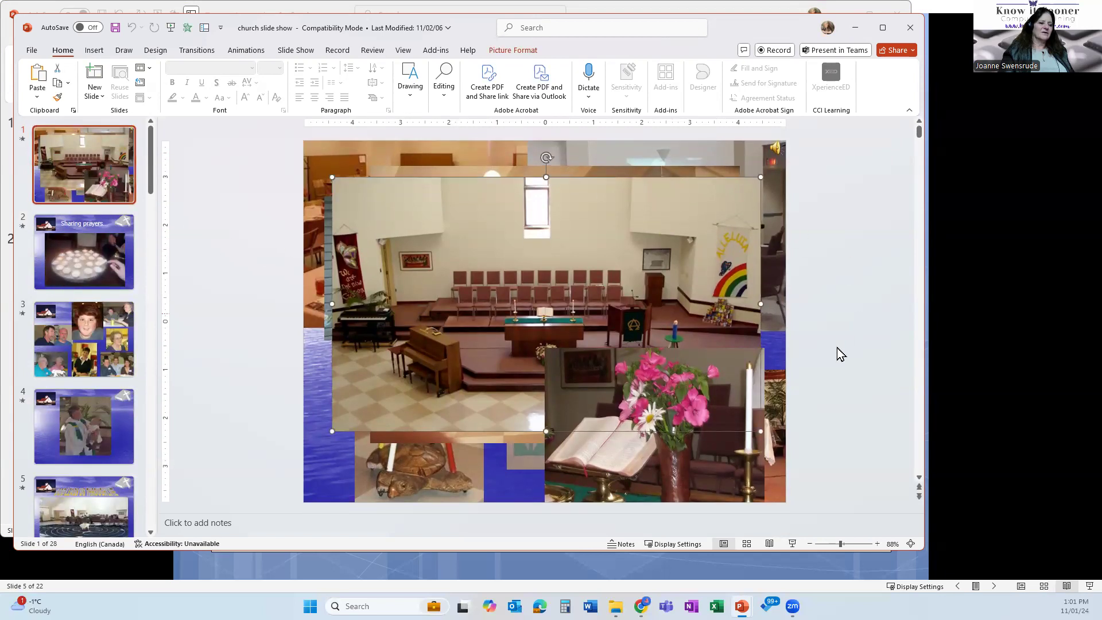
left_click(827, 374)
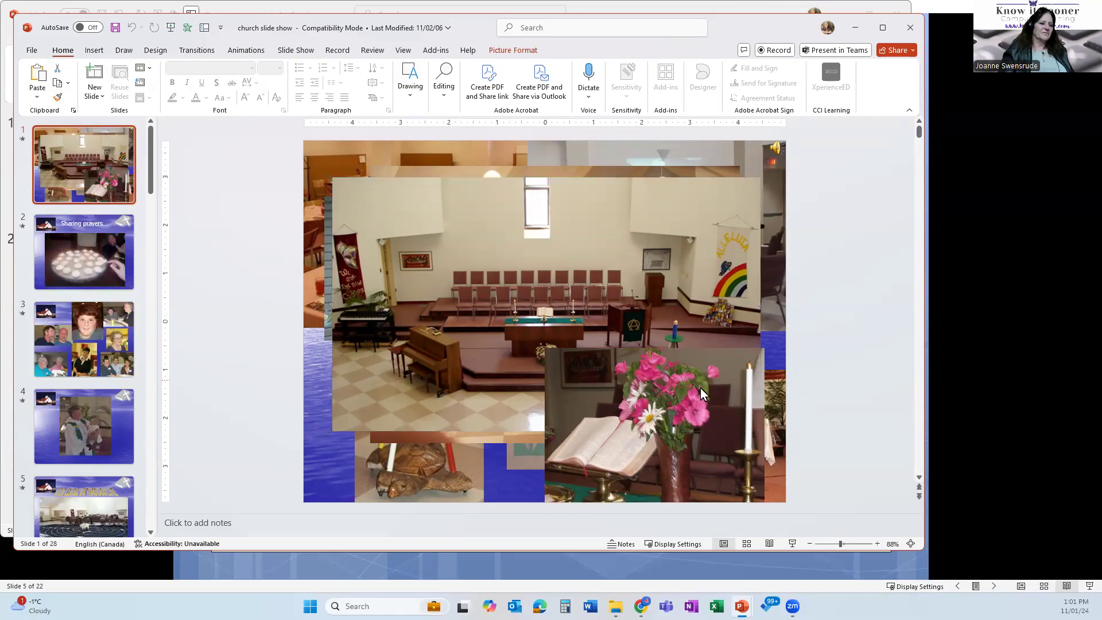
left_click(769, 544)
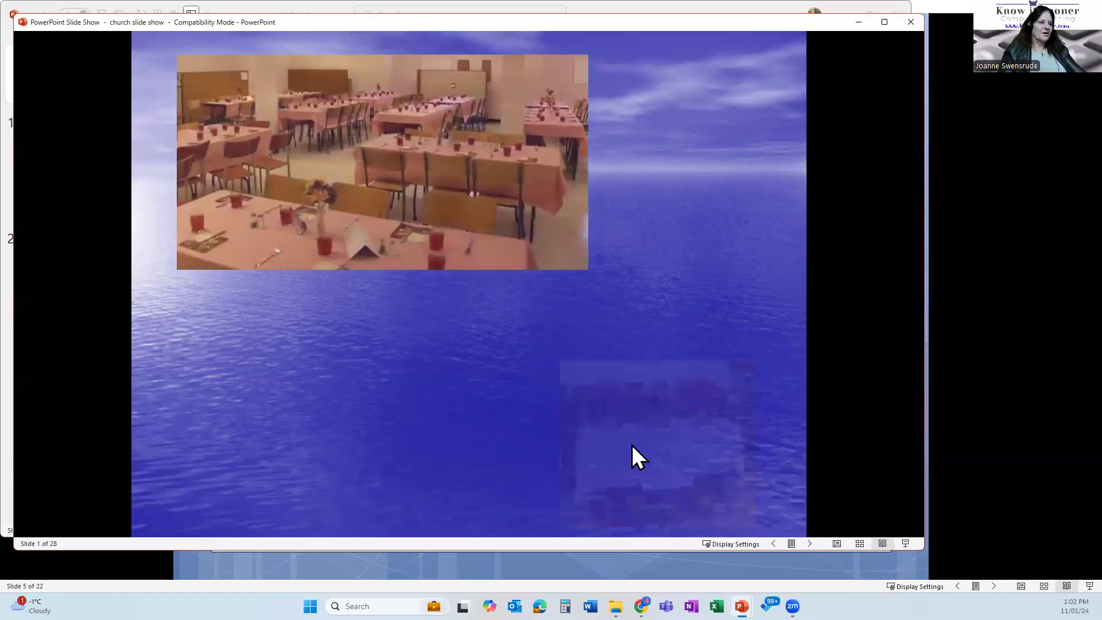
key("Escape")
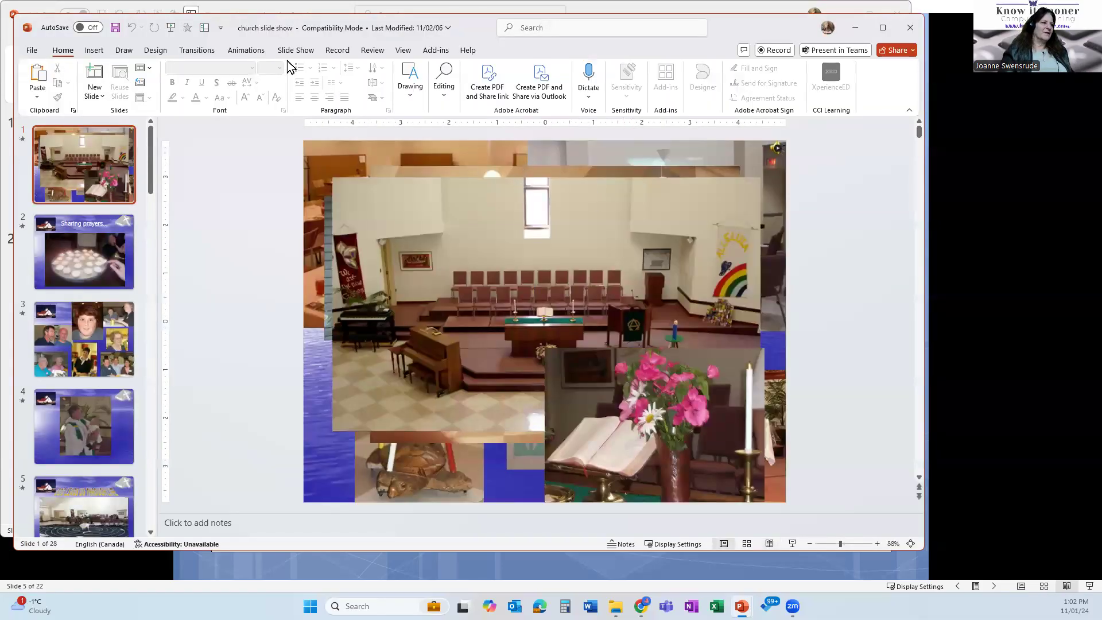
Step: Show the Animation Pane for slide 1 and select the first Picture 6 entrance effect
left_click(242, 51)
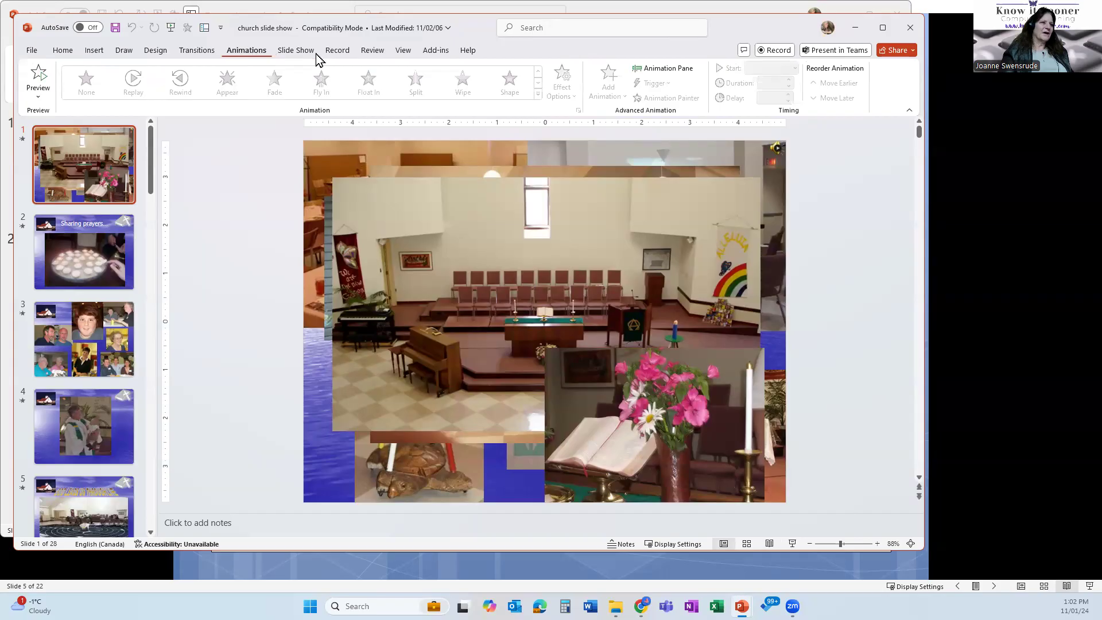
left_click(651, 70)
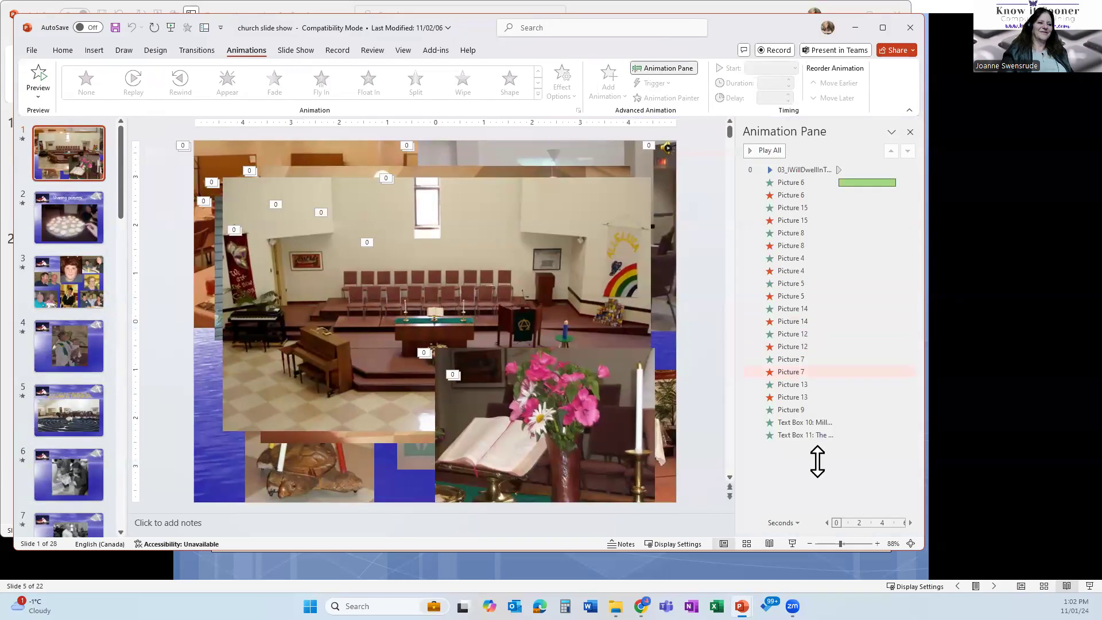
left_click(805, 183)
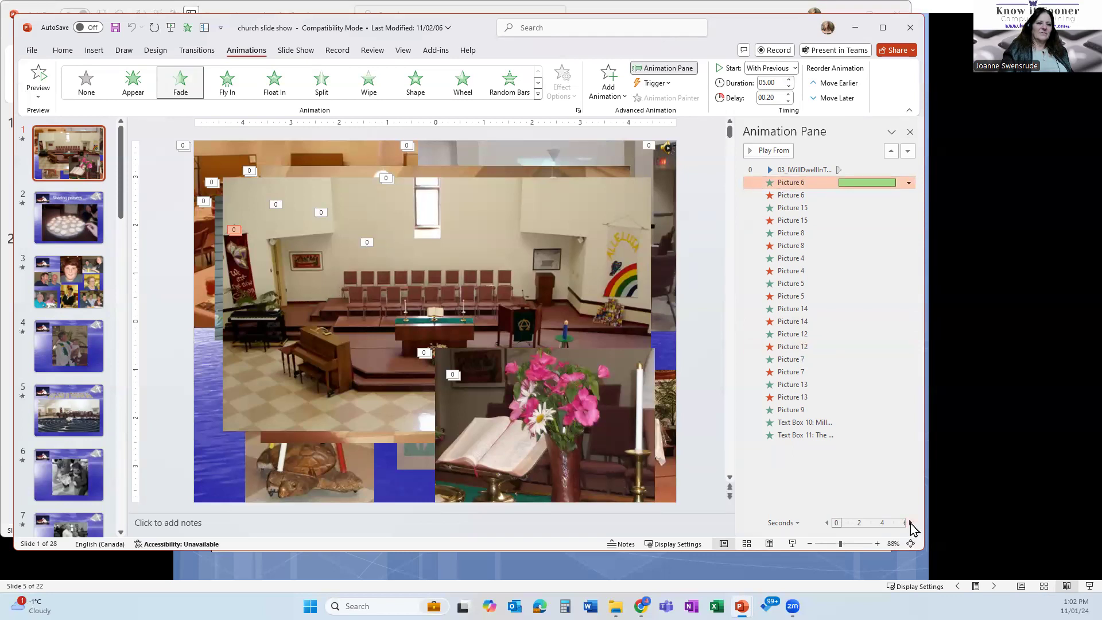
Step: Examine how the picture entrance and exit effects overlap along slide 1's animation timeline
left_click(911, 524)
left_click(910, 524)
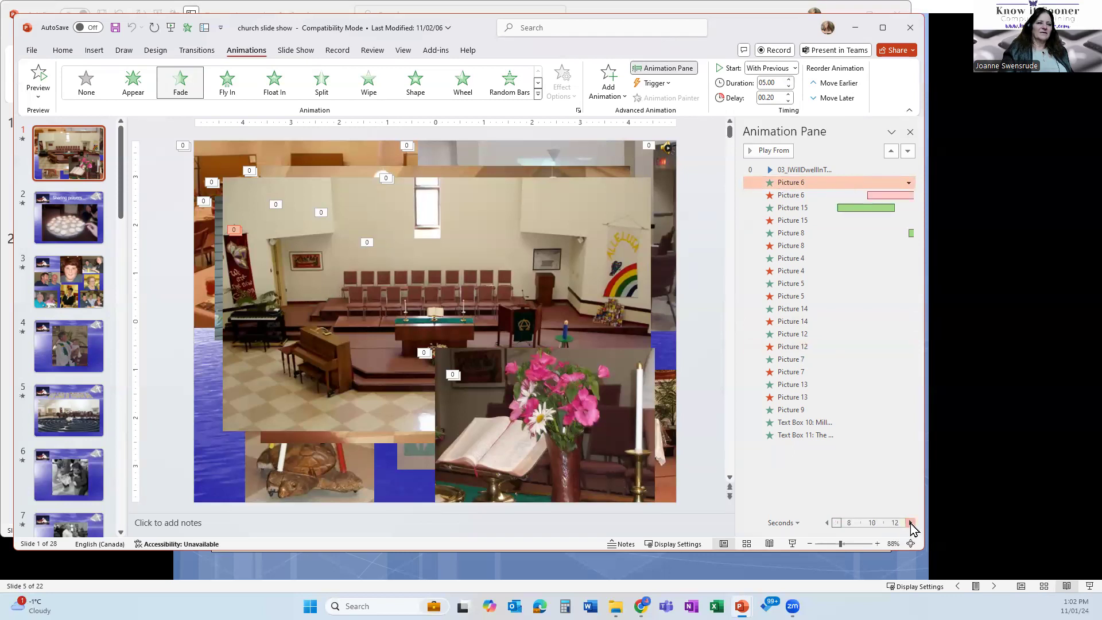
left_click(910, 524)
left_click(911, 524)
left_click(911, 524)
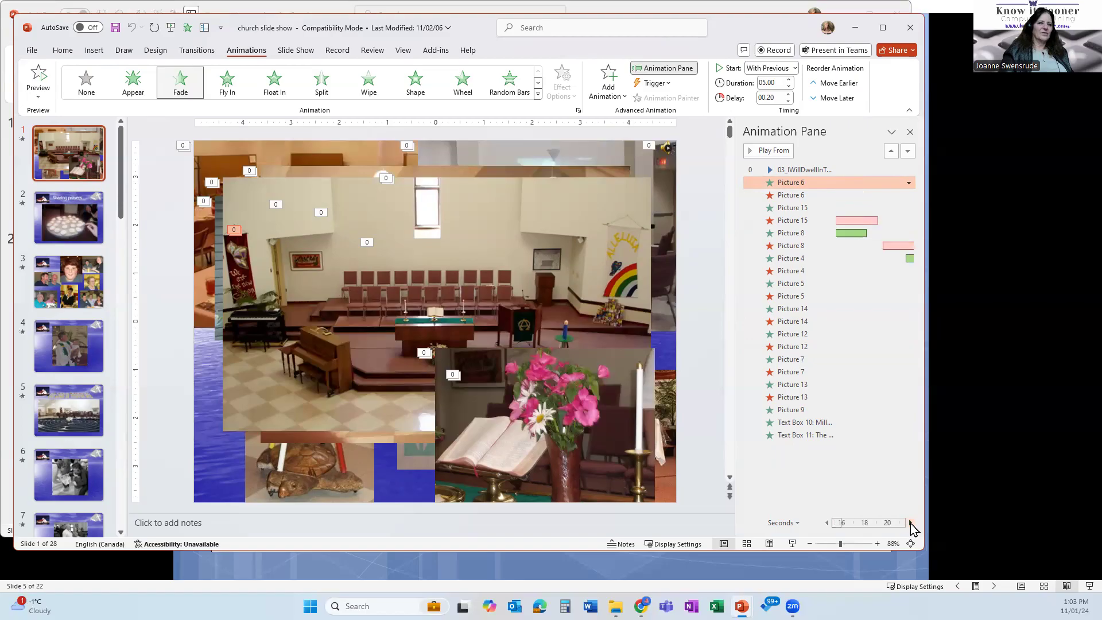
left_click(910, 524)
left_click(911, 524)
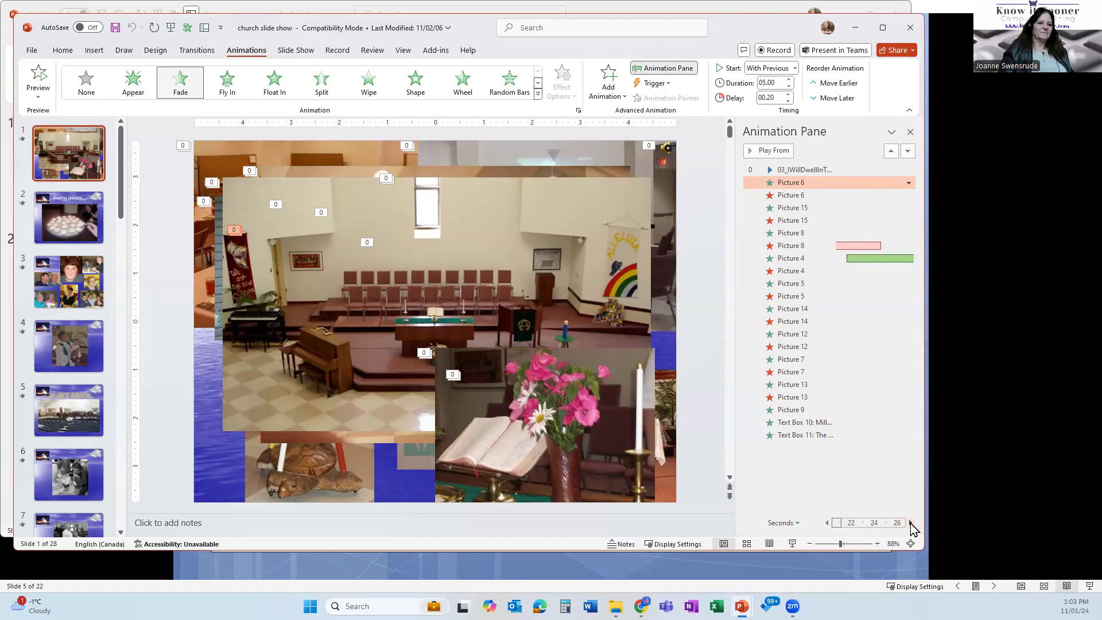
left_click(910, 524)
left_click(911, 524)
left_click(911, 524)
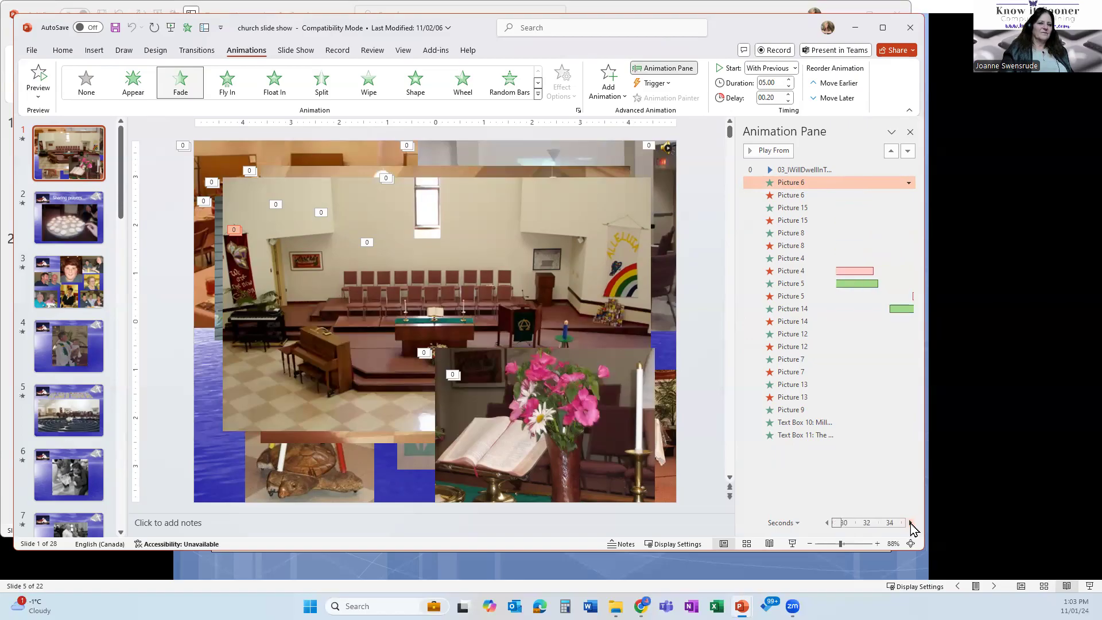
left_click(911, 524)
left_click(911, 524)
Step: Shift the Picture 7 entrance effect earlier on the animation timeline, to a delay of 46.60 seconds
left_click(827, 524)
left_click(818, 321)
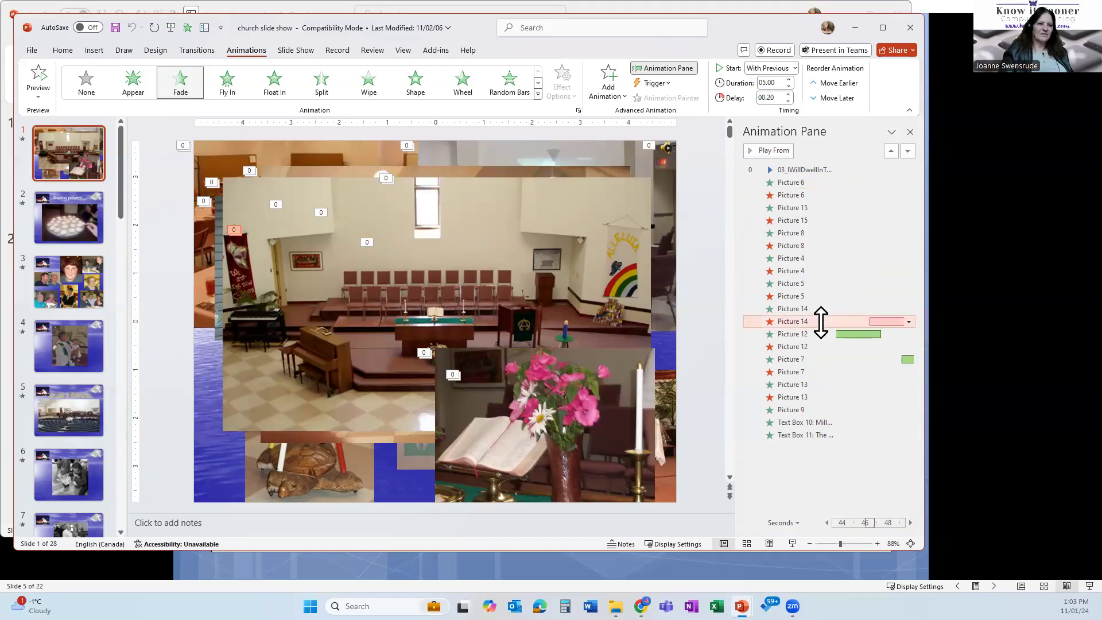
left_click(911, 361)
left_click_drag(912, 361, 874, 361)
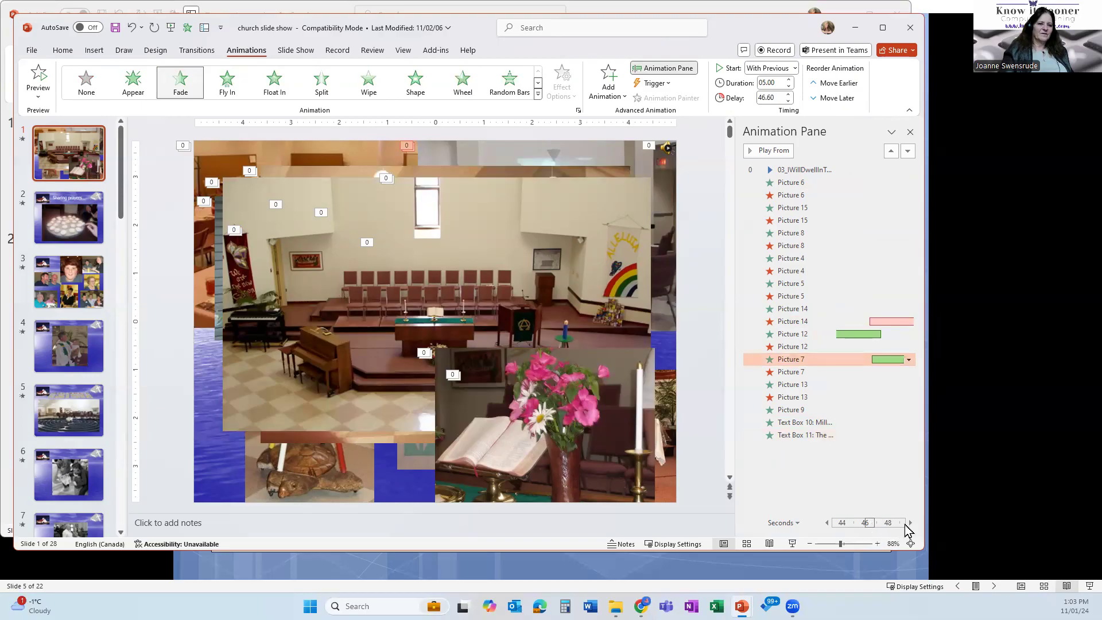
Step: Examine the rest of slide 1's animation timeline through the closing text box effects and the timeline's zoom options
left_click(912, 523)
left_click(912, 523)
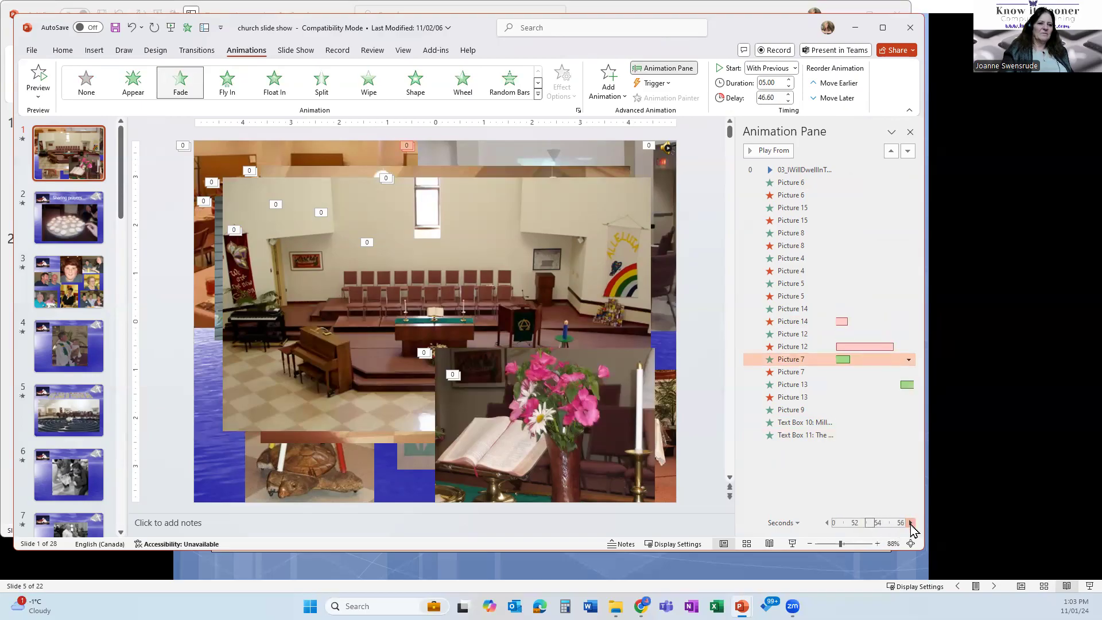
left_click(912, 523)
left_click(912, 523)
left_click(912, 523)
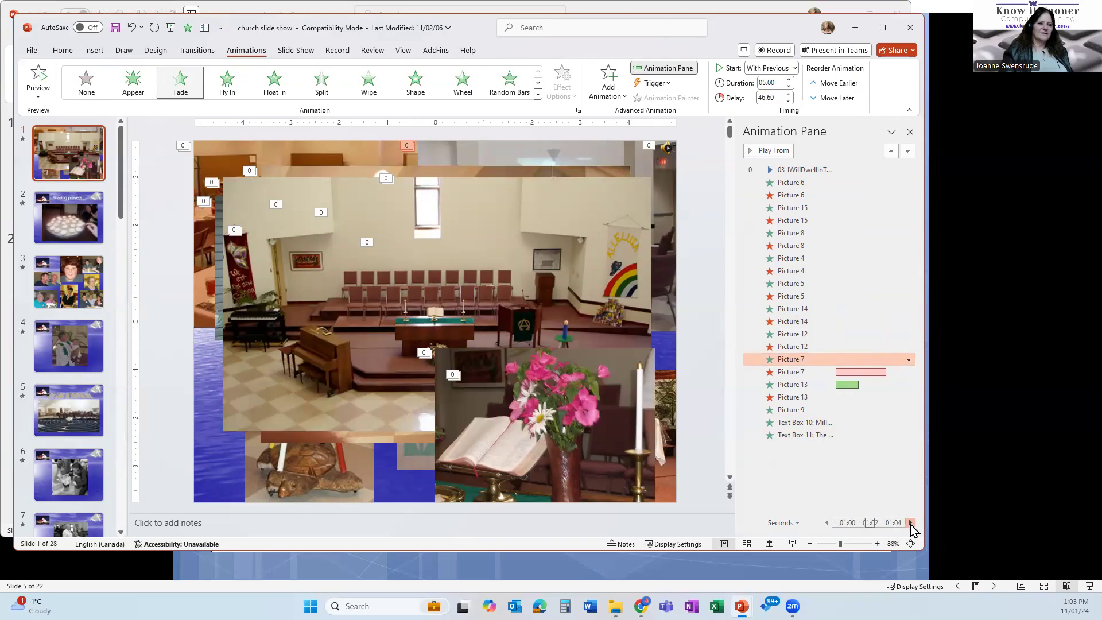
left_click(912, 523)
left_click(912, 522)
left_click(912, 523)
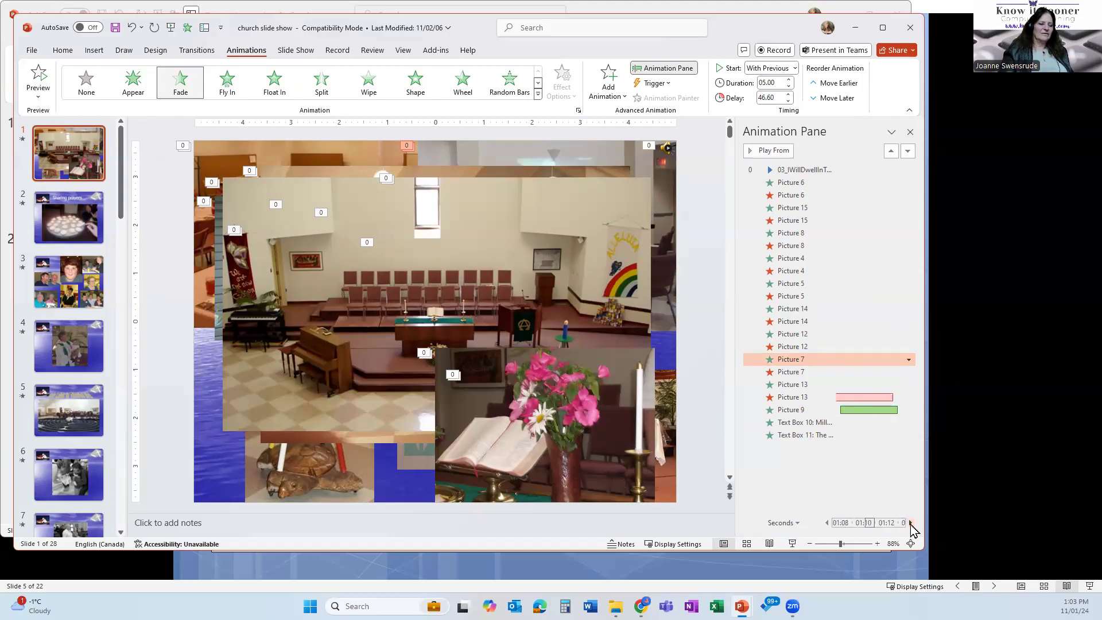
left_click(912, 522)
left_click(912, 523)
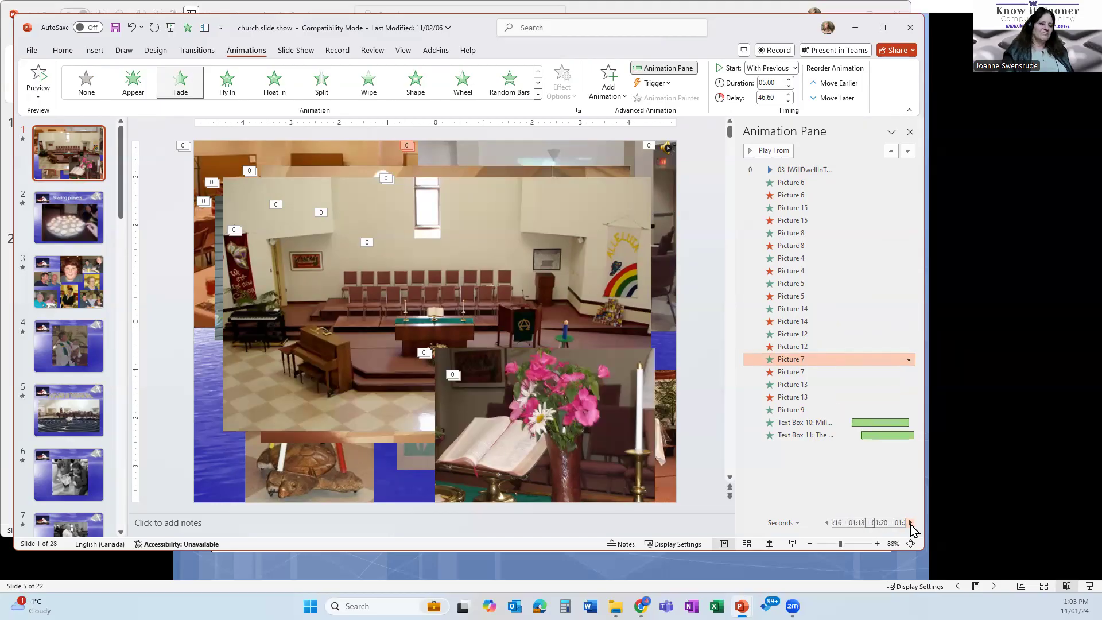
left_click(911, 522)
left_click(912, 523)
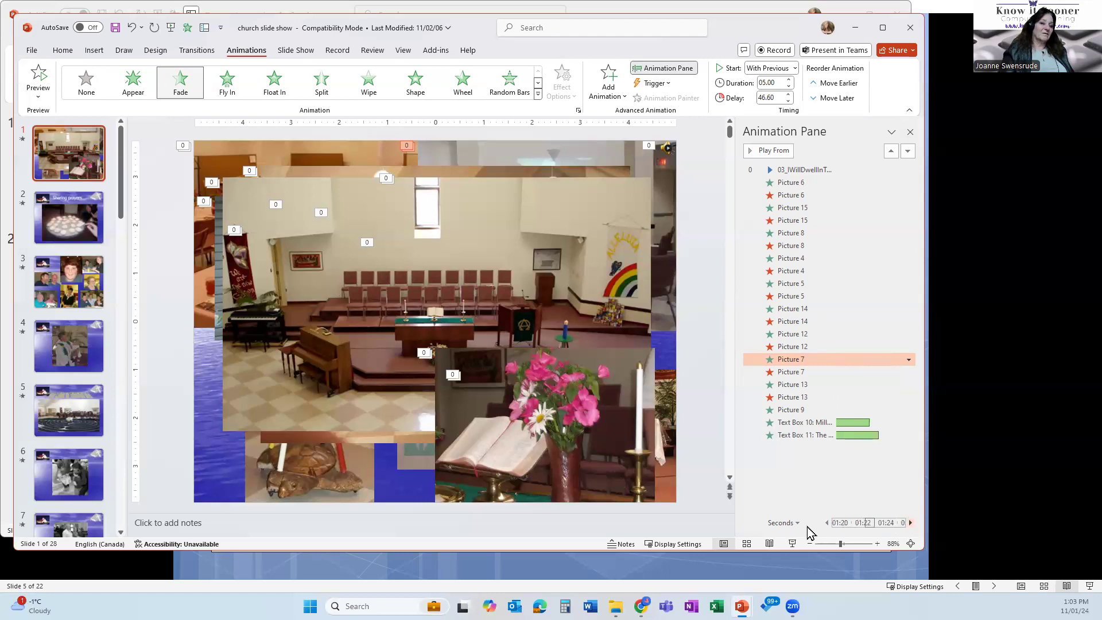
left_click(787, 523)
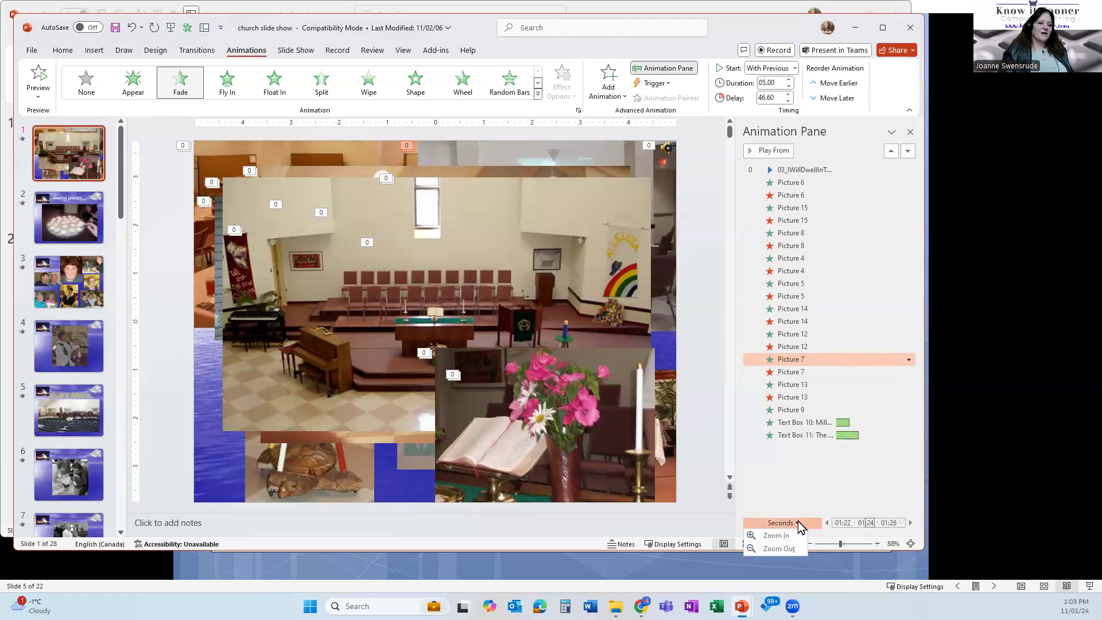
left_click(809, 481)
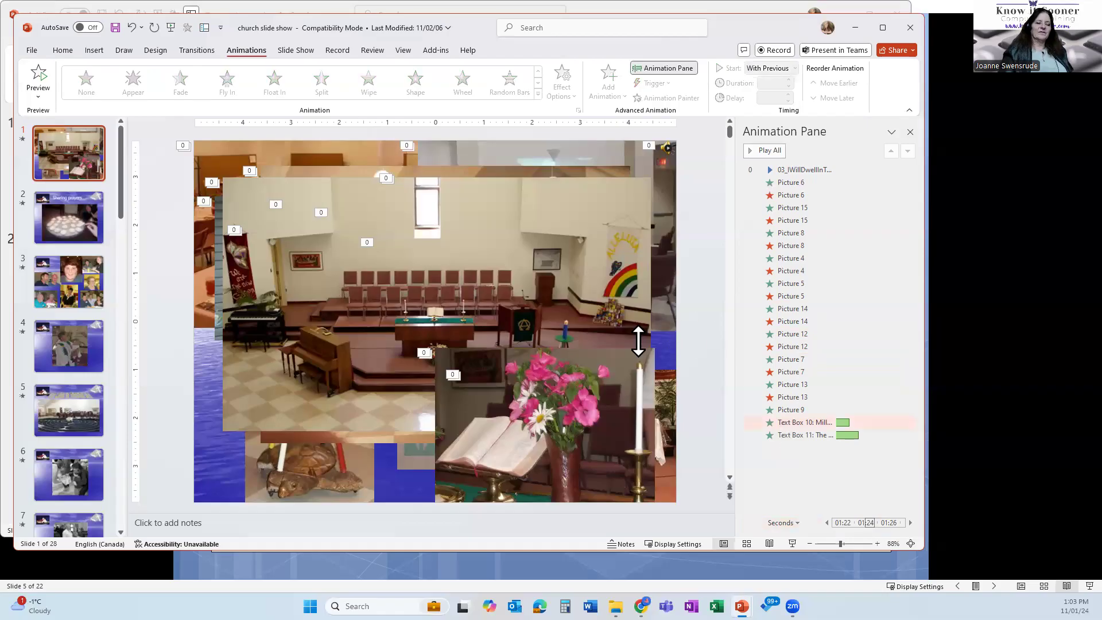
Step: Review the animations on slides 2 to 4, return to slide 1 and switch back to the western provinces1 presentation
left_click(55, 290)
left_click(62, 230)
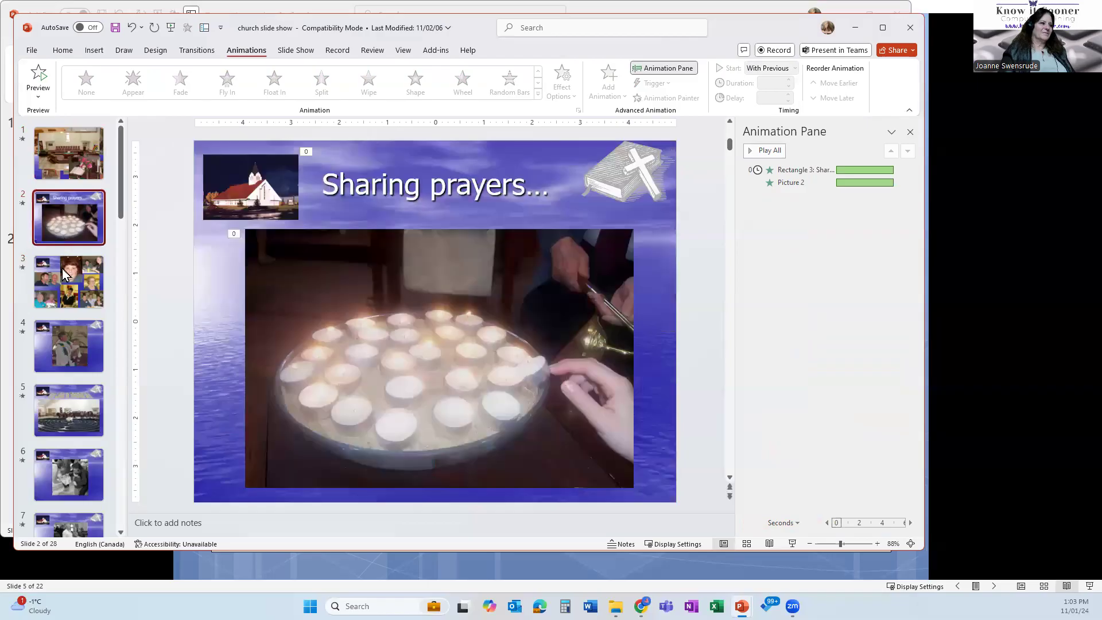
left_click(63, 280)
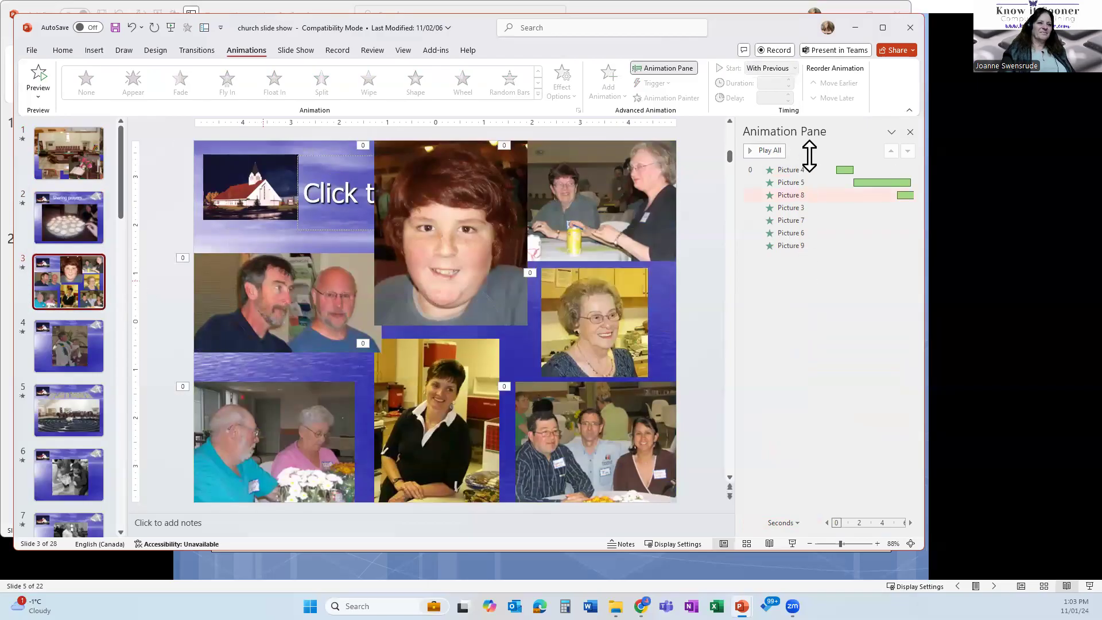
left_click(76, 355)
left_click(74, 201)
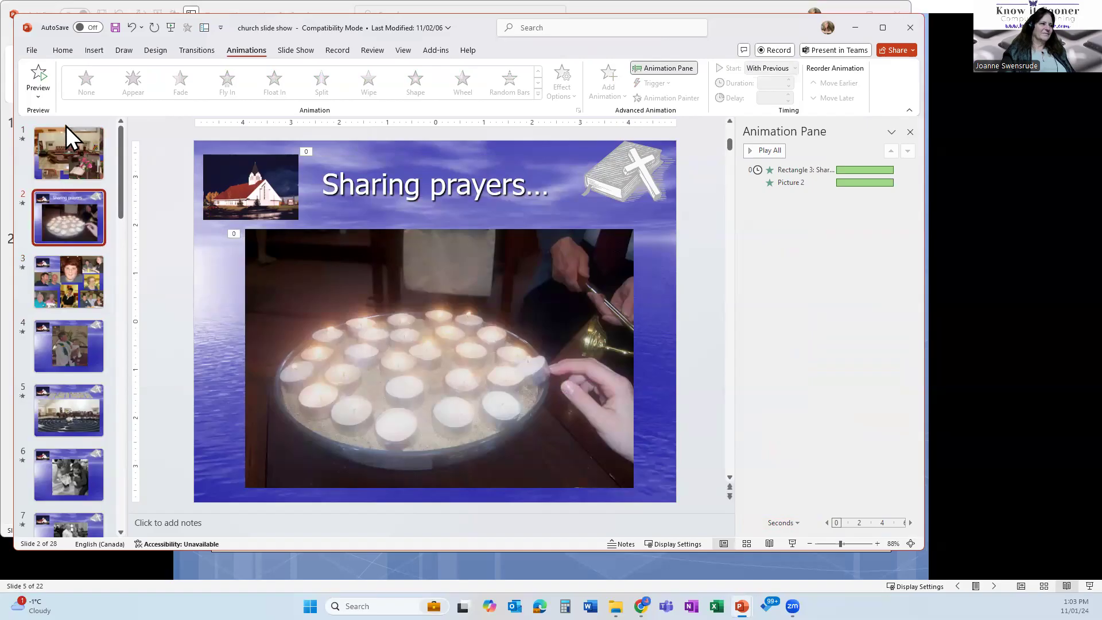
left_click(73, 153)
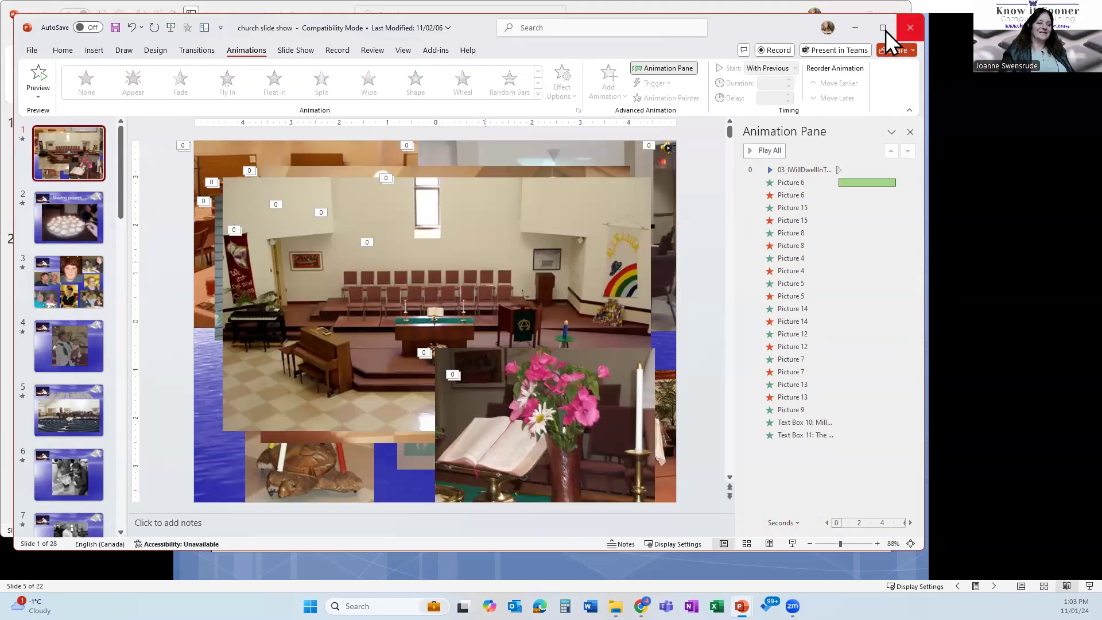
left_click(855, 28)
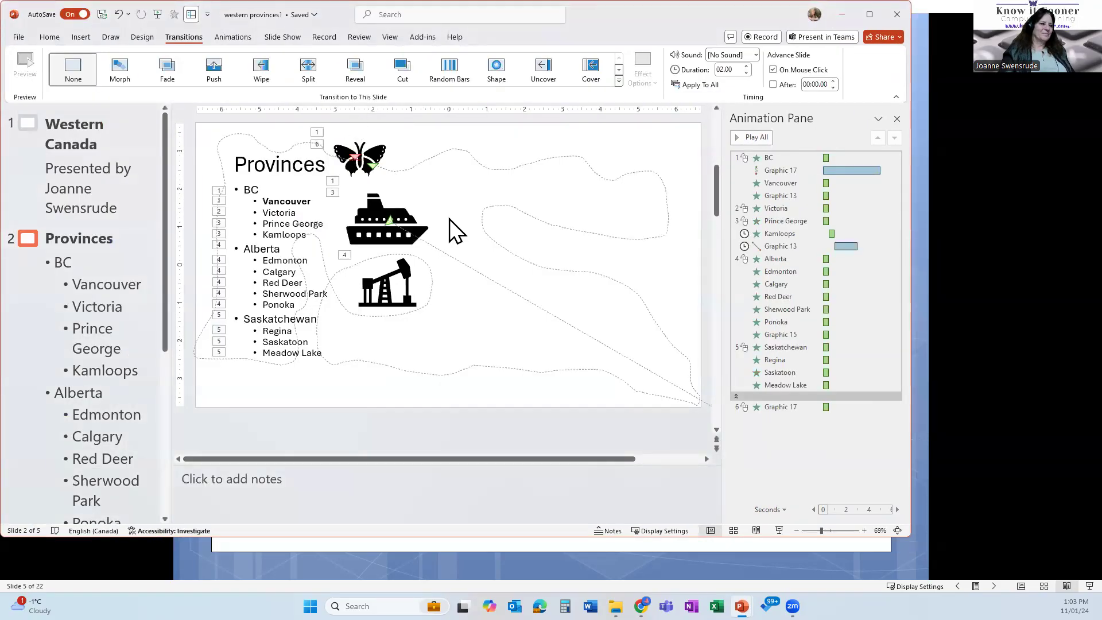